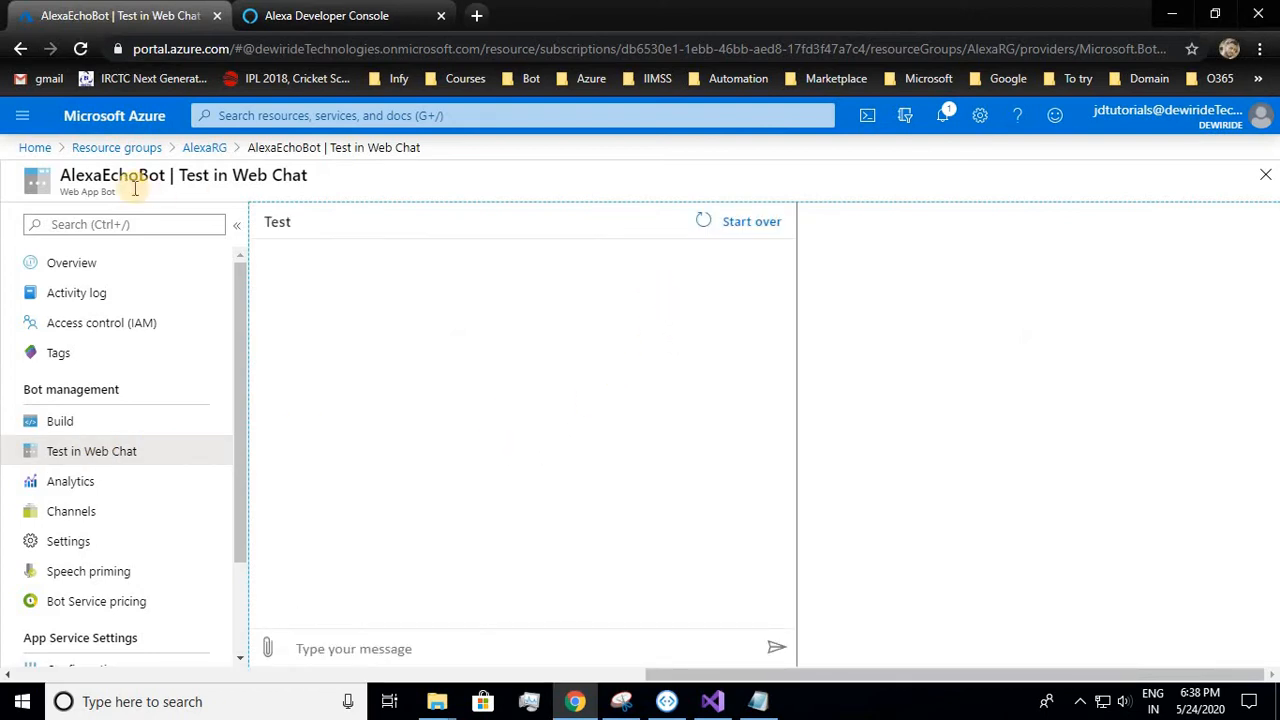
Step: Send the message "hi" to AlexaEchoBot in the web chat test
left_click(350, 651)
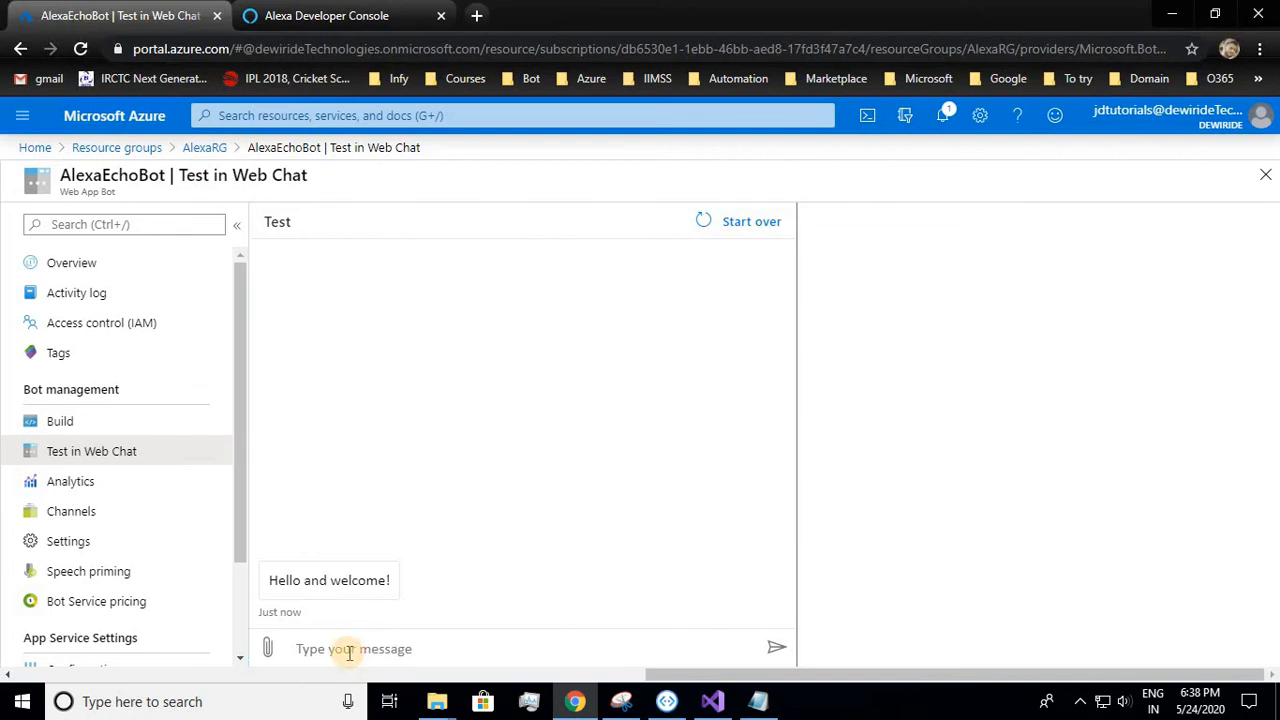
type("hi")
key("Return")
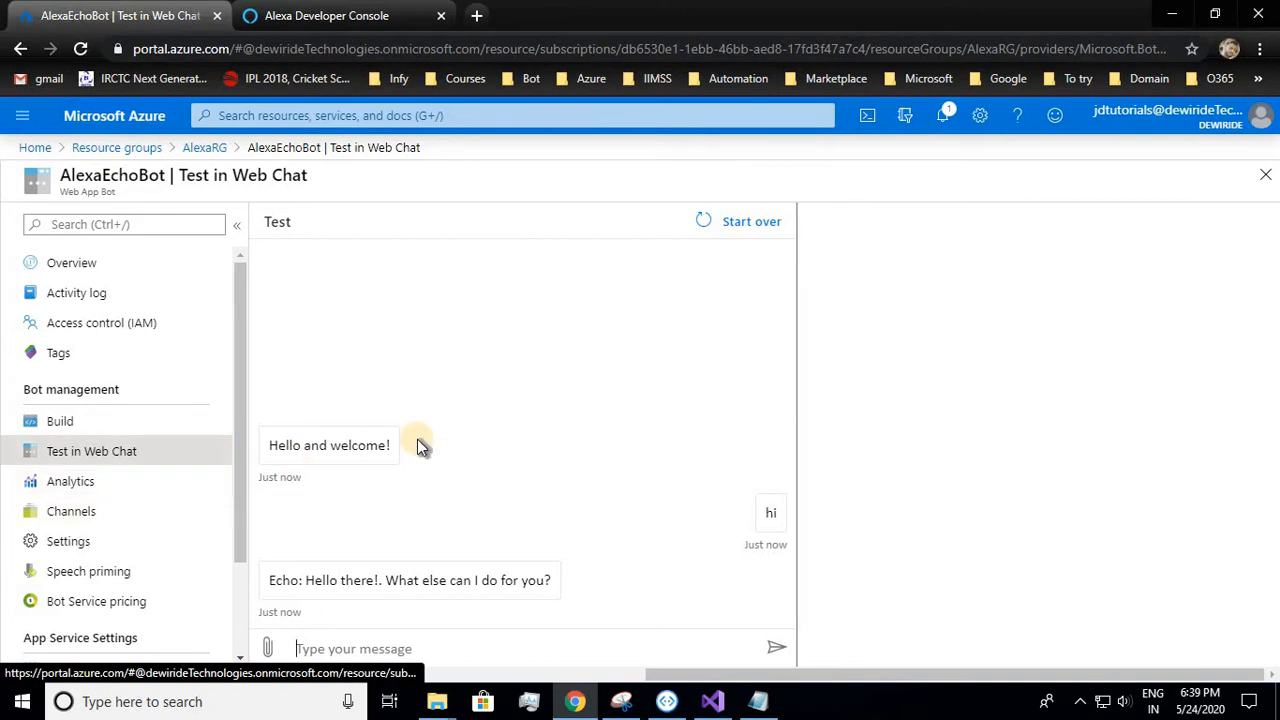
Step: Open the Alexa channel configuration for AlexaEchoBot and select the skill ID field
left_click(88, 515)
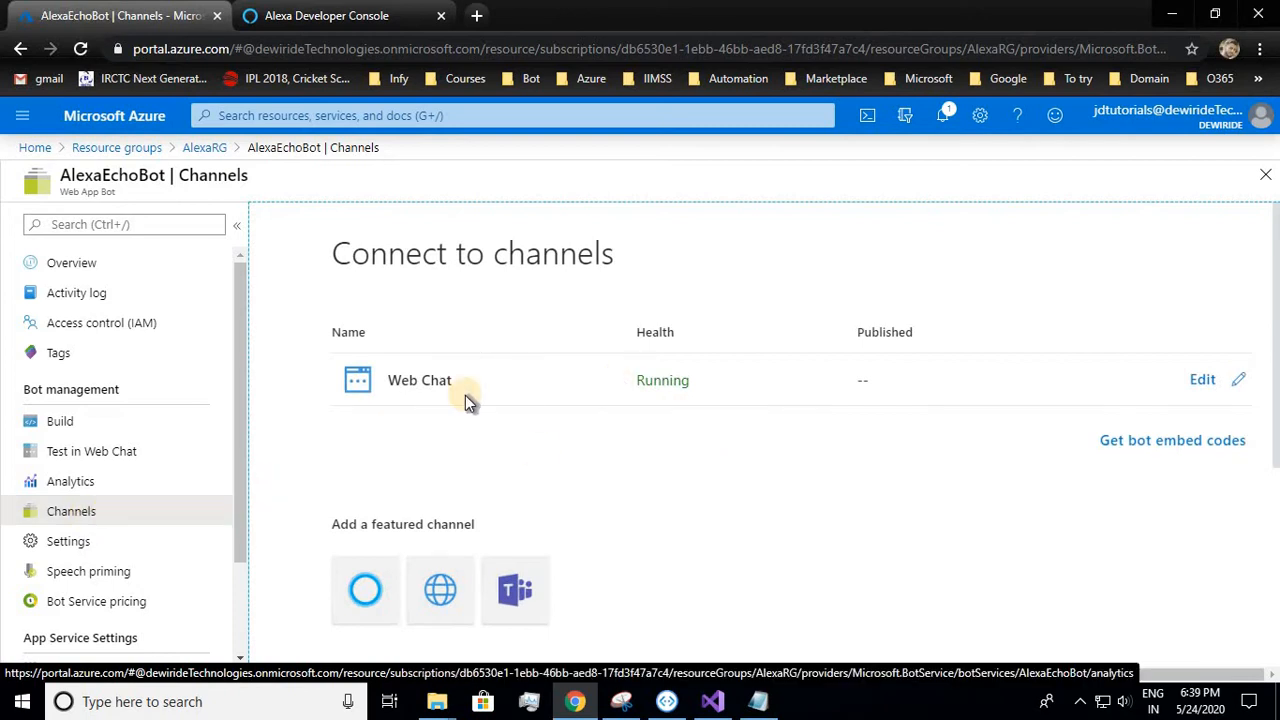
scroll(465, 395, "down", 3)
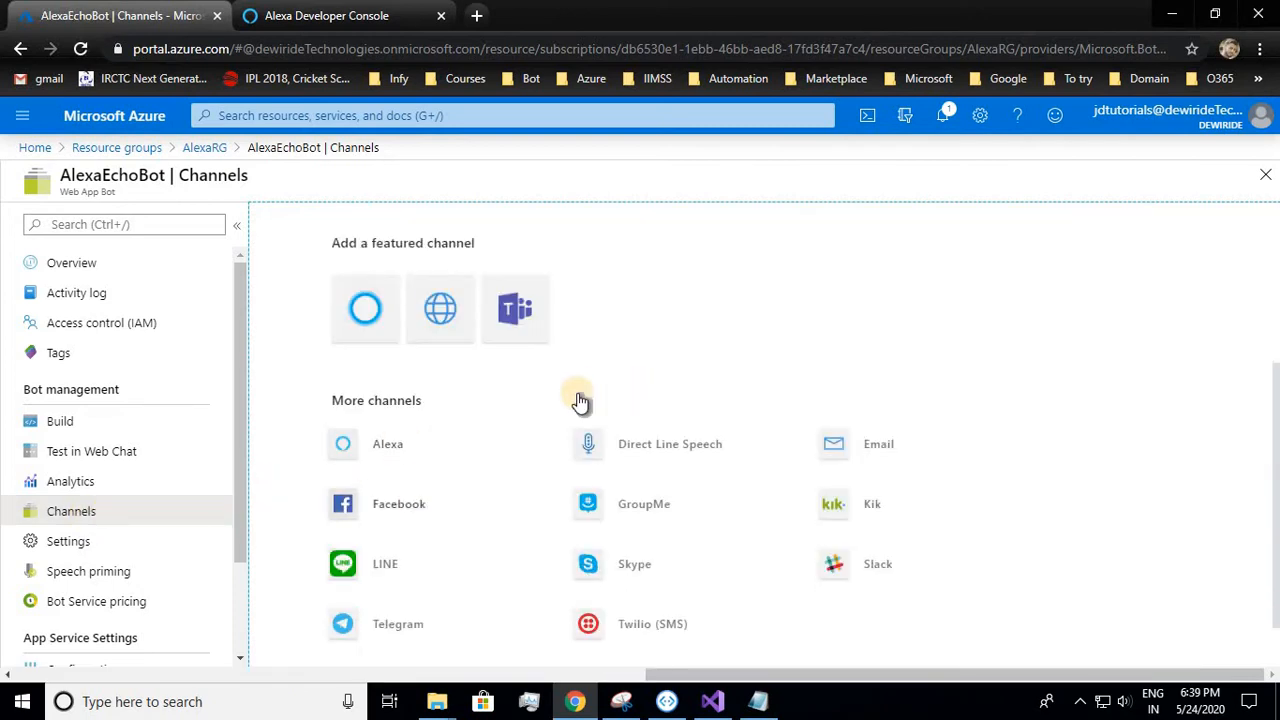
left_click(372, 444)
scroll(532, 426, "down", 1)
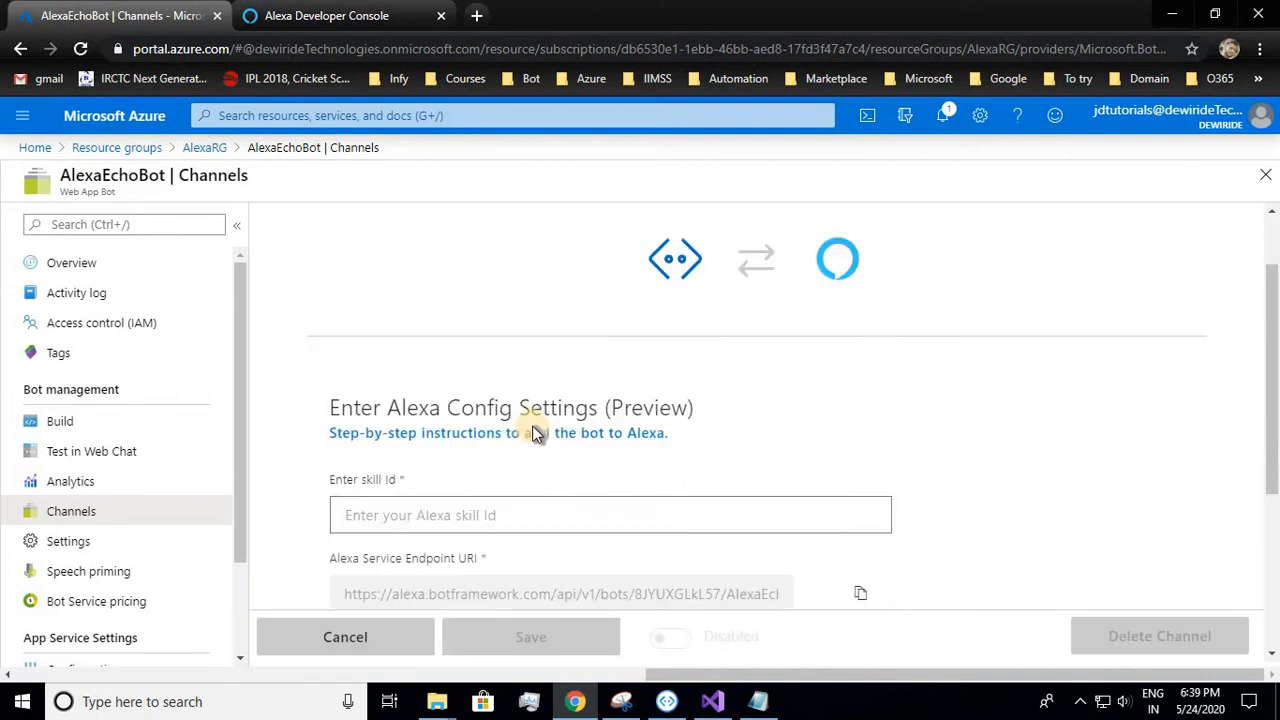
scroll(532, 430, "down", 3)
scroll(428, 343, "up", 1)
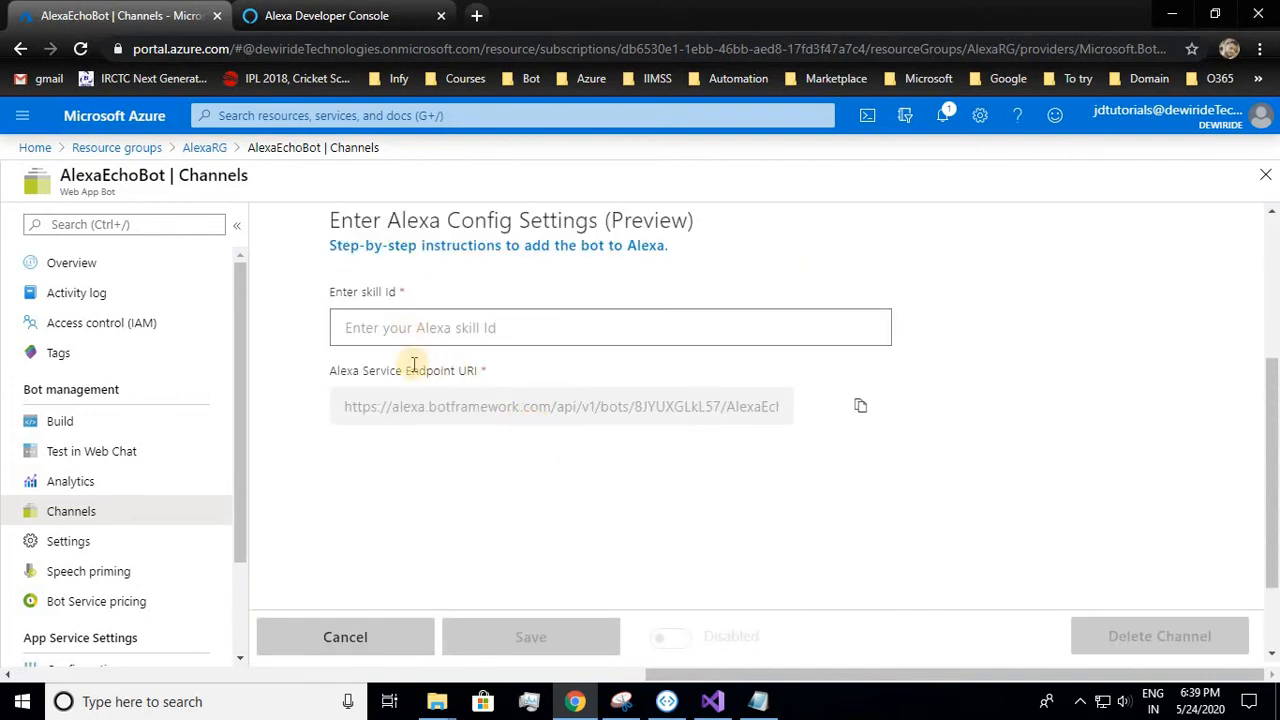
scroll(418, 385, "up", 1)
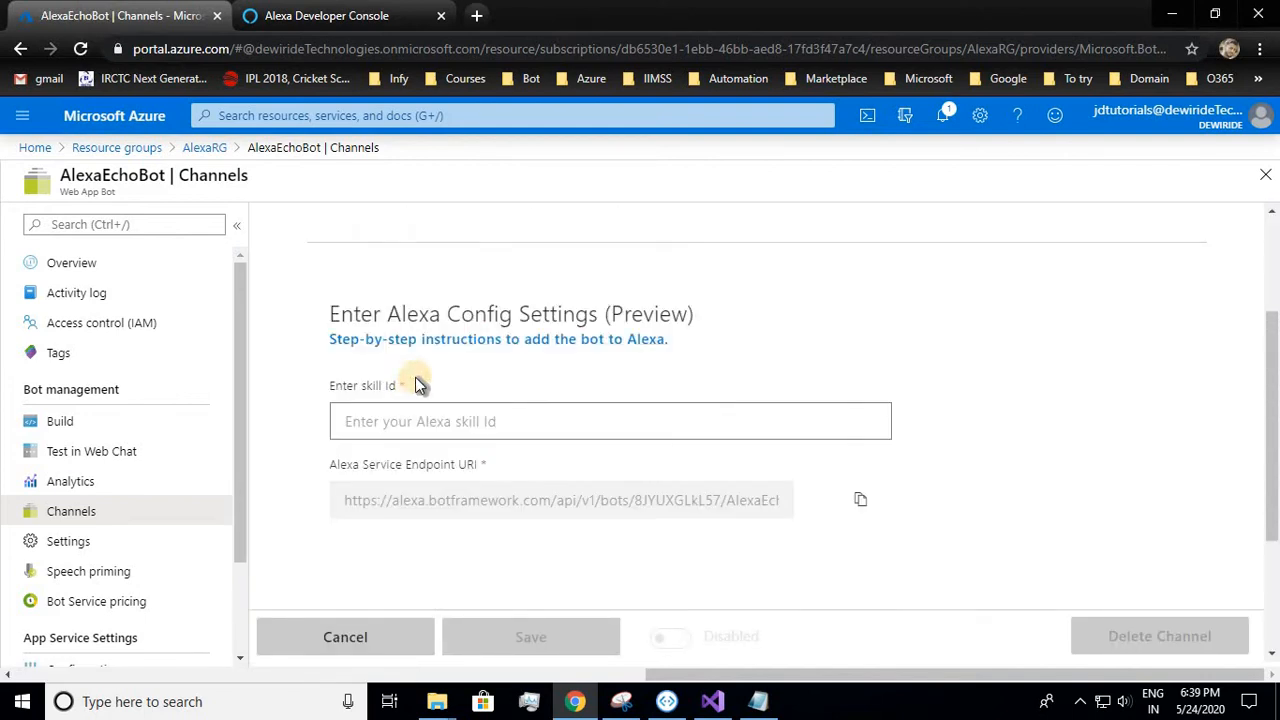
left_click(371, 419)
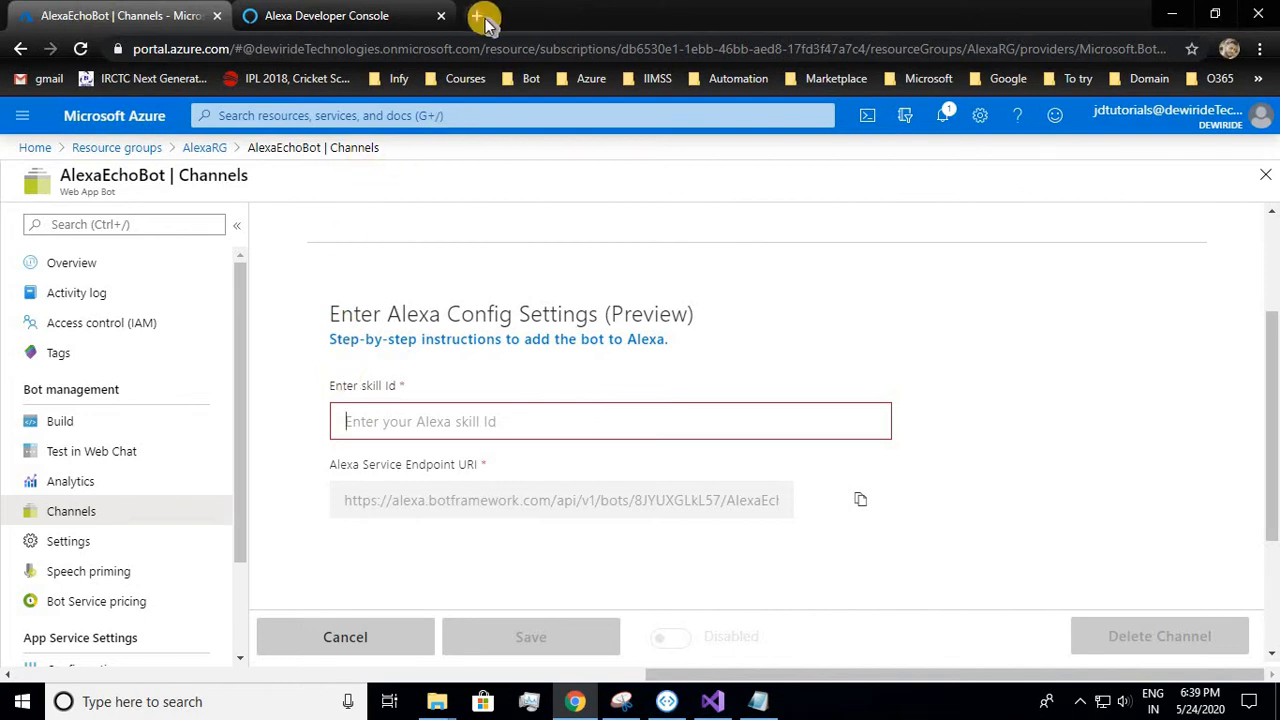
Step: Open the Alexa Developer Console at developer.amazon.com/alexa/console/ask in a separate browser tab
key("ctrl+t")
left_click(441, 15)
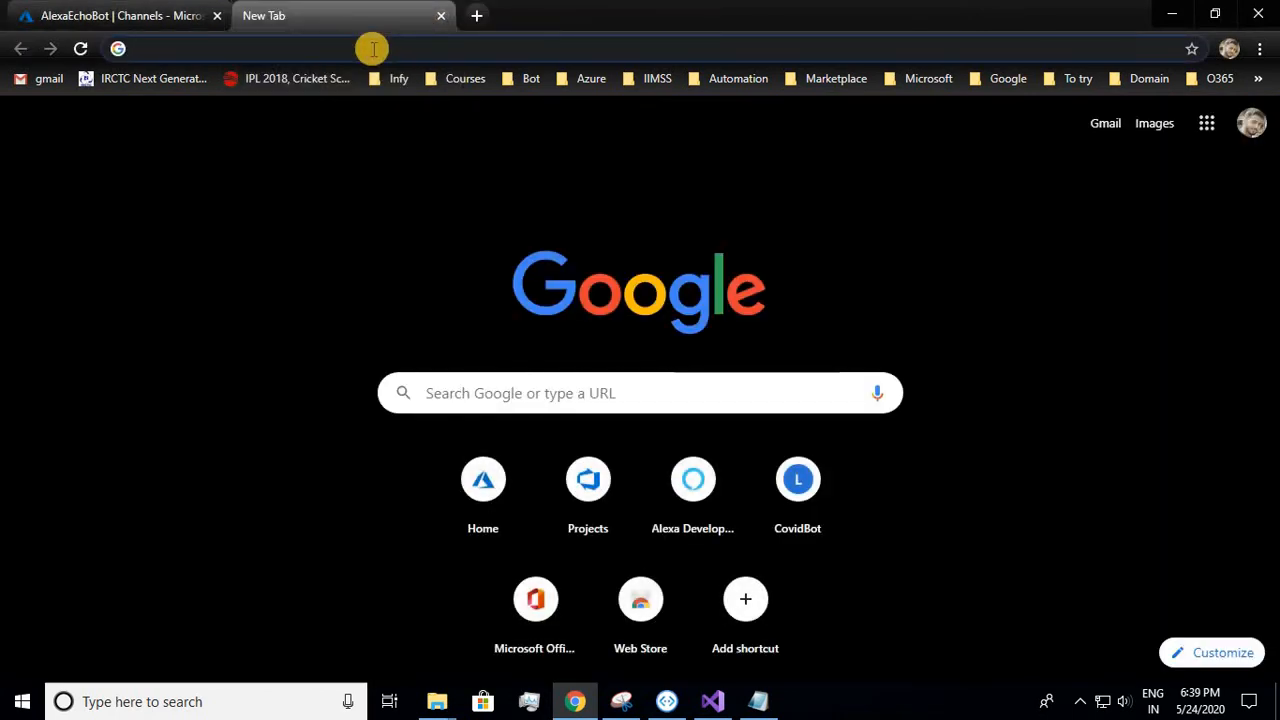
left_click(372, 49)
type("alexa")
key("Down")
key("Down")
key("Down")
key("Down")
key("Down")
key("Down")
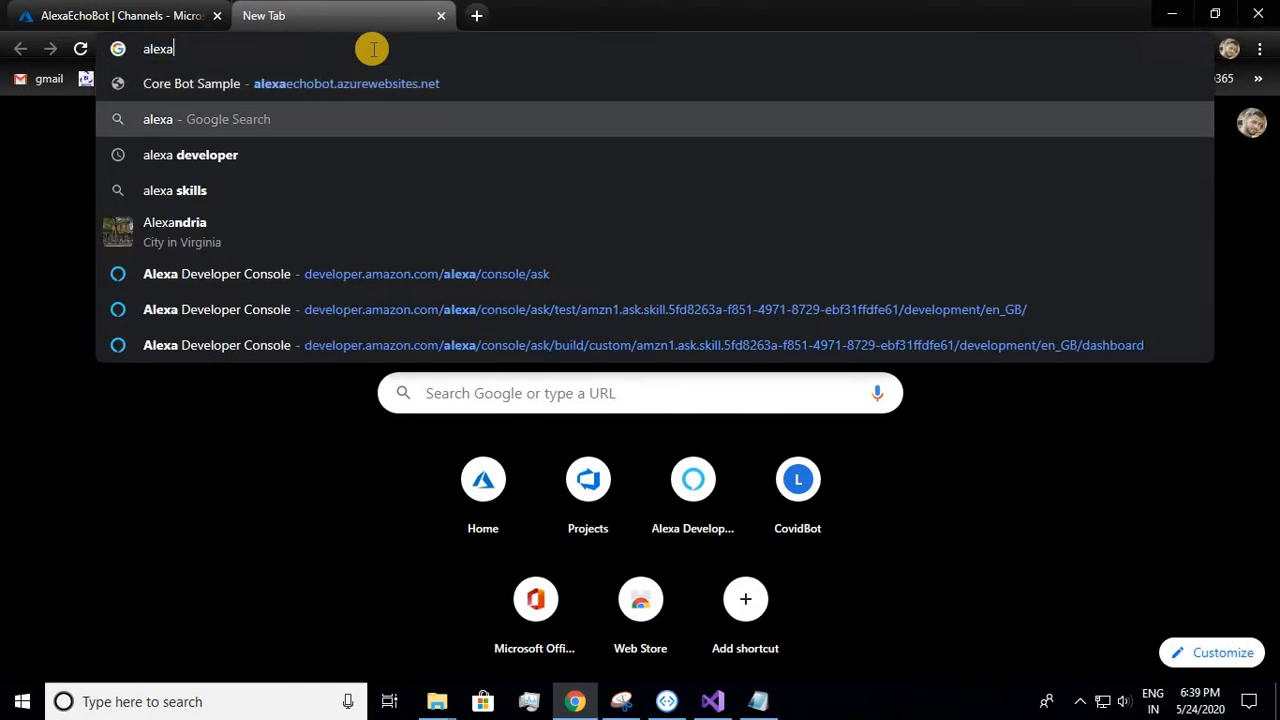
key("Up")
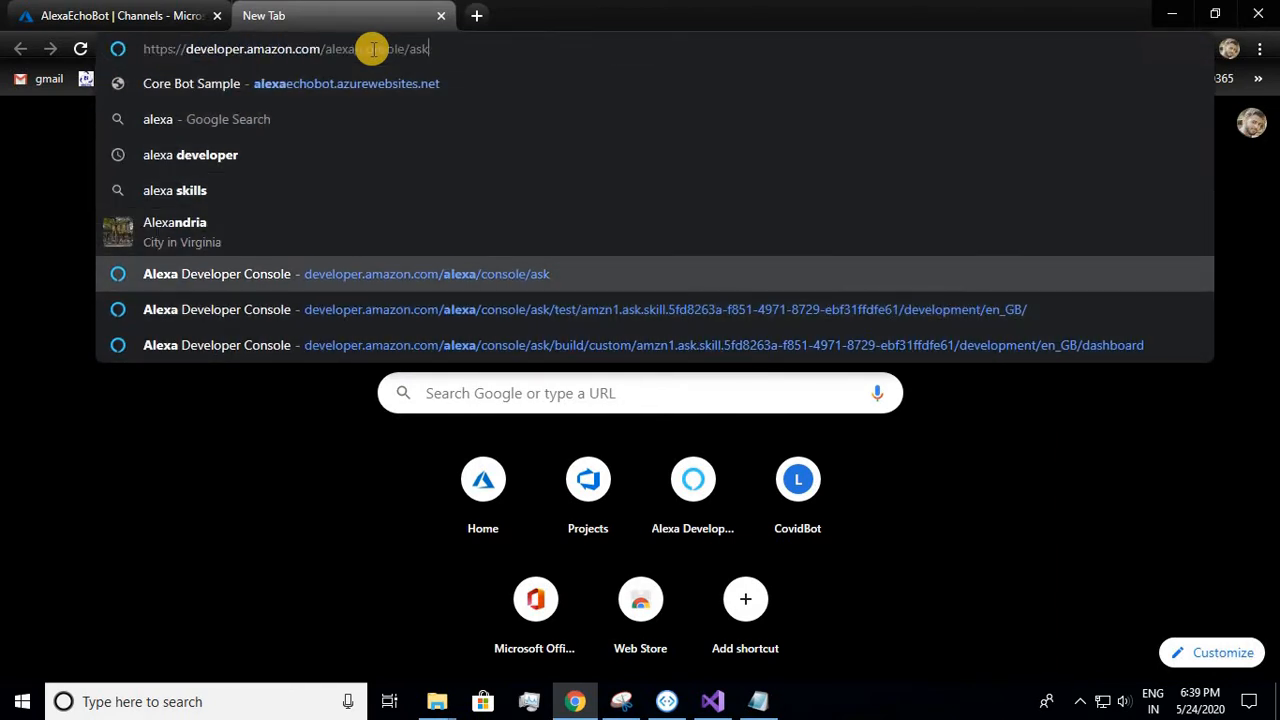
key("Return")
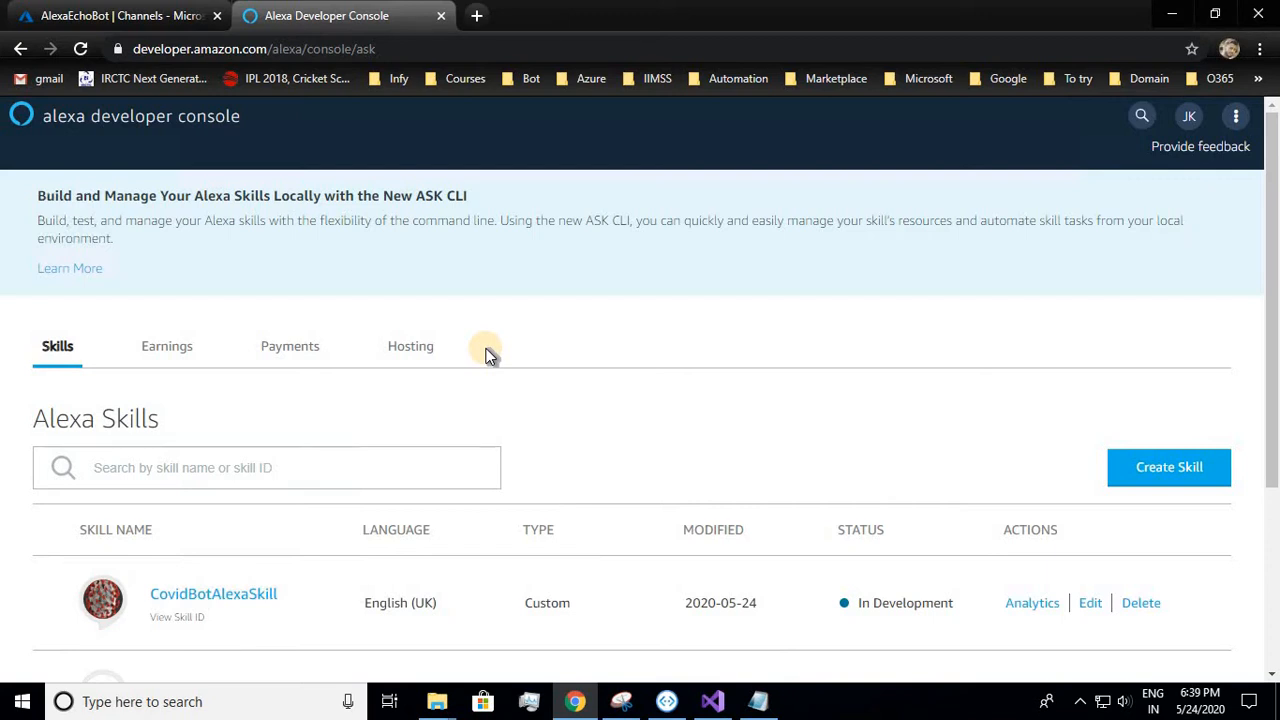
Step: Start a new Alexa skill and name it "Echo Bot"
scroll(486, 354, "down", 1)
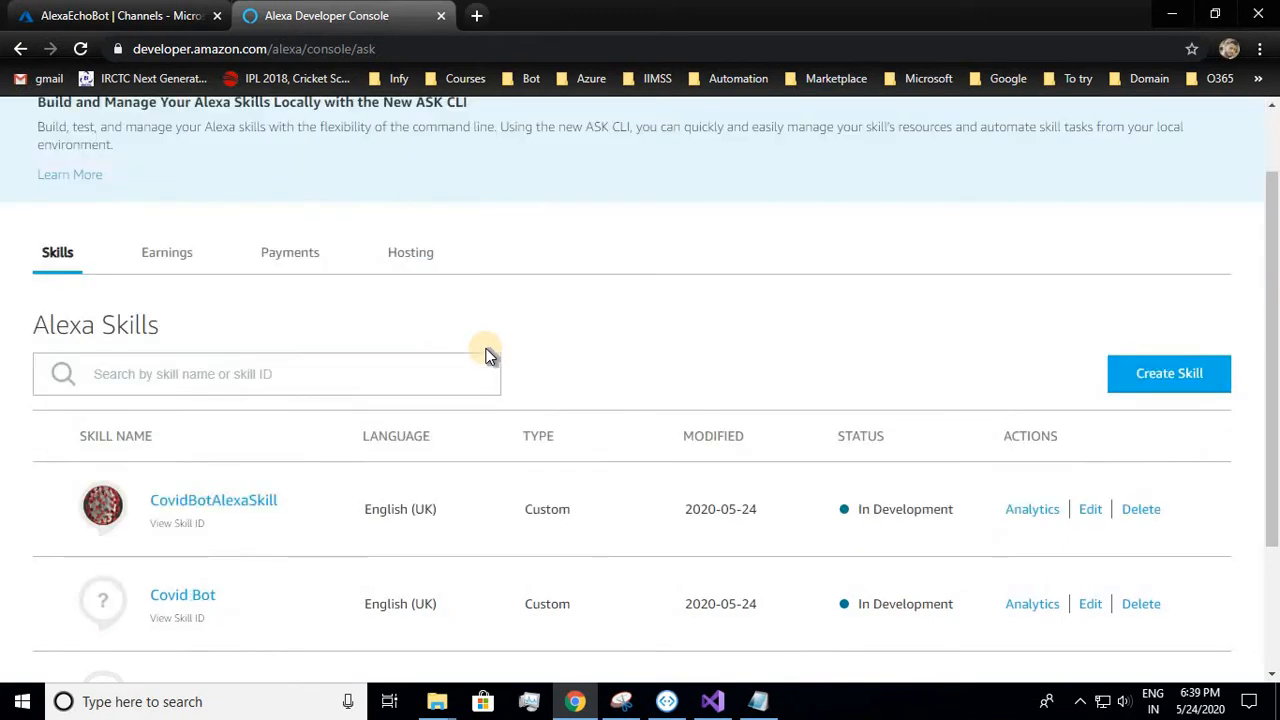
scroll(486, 354, "up", 1)
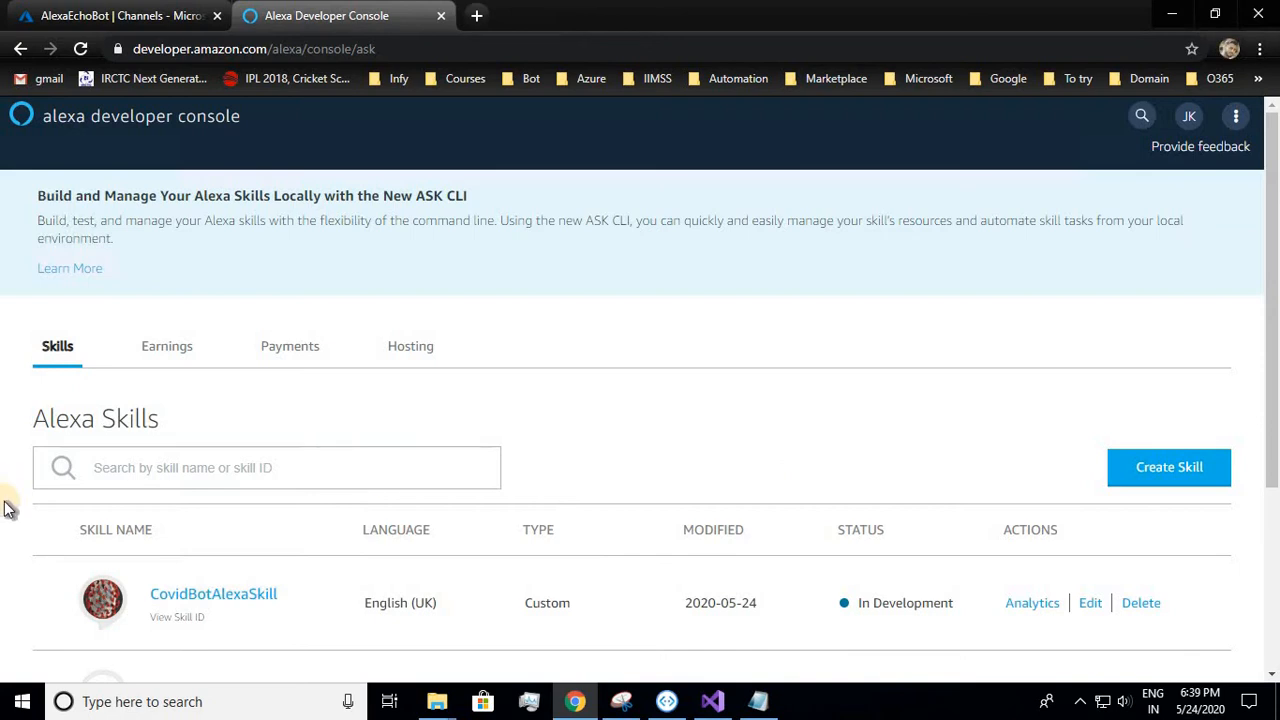
left_click(1175, 475)
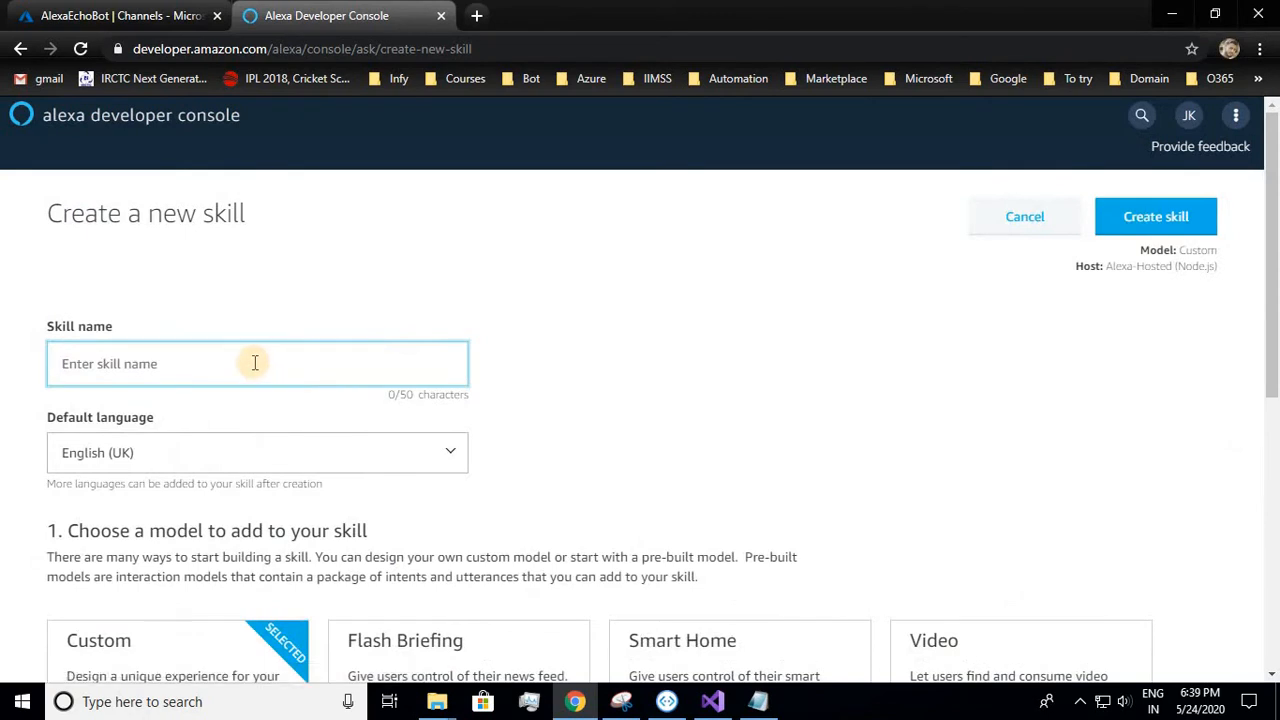
type("Echo Bot")
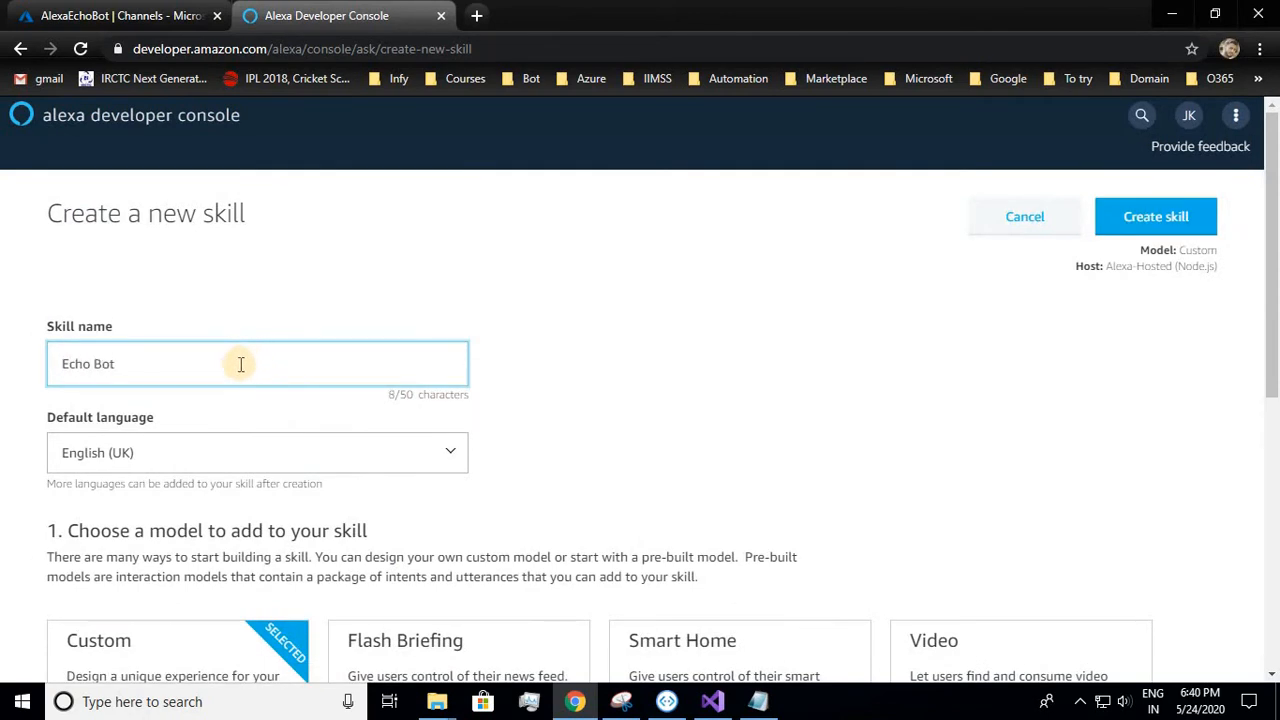
Step: Create the skill with the Custom model and Provision your own hosting, using the Start from scratch template
scroll(168, 422, "down", 3)
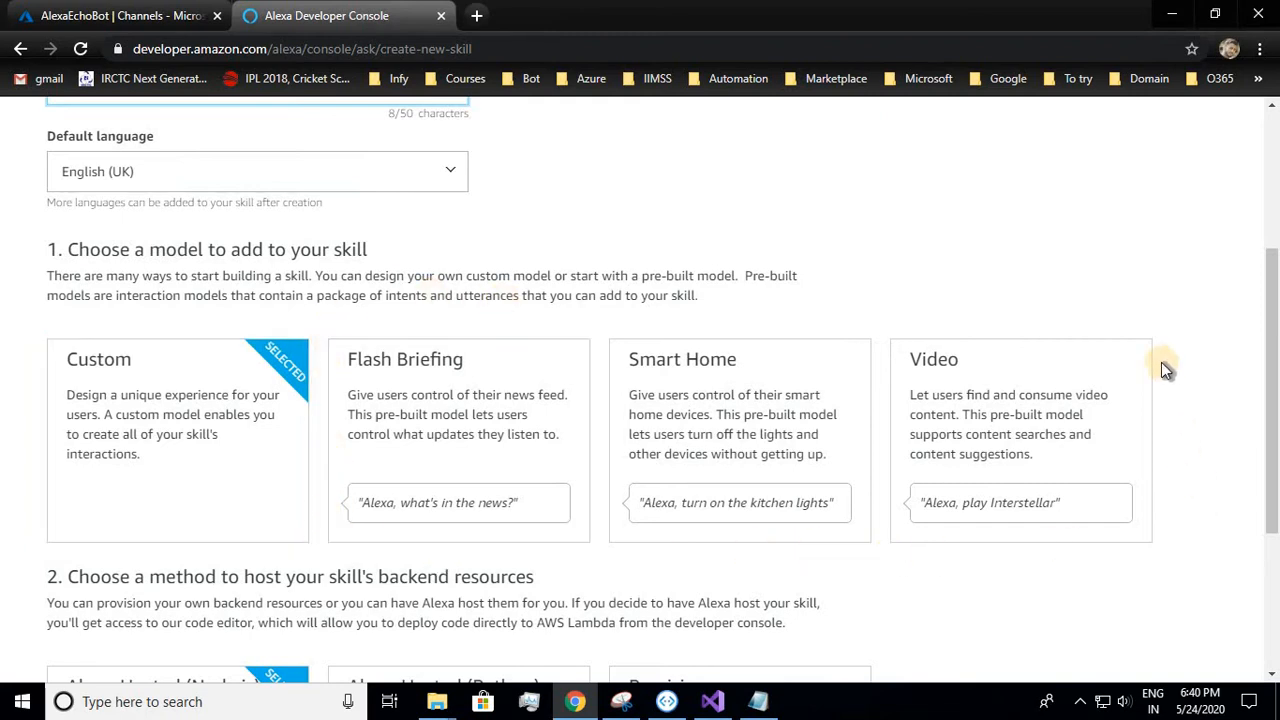
left_click(91, 438)
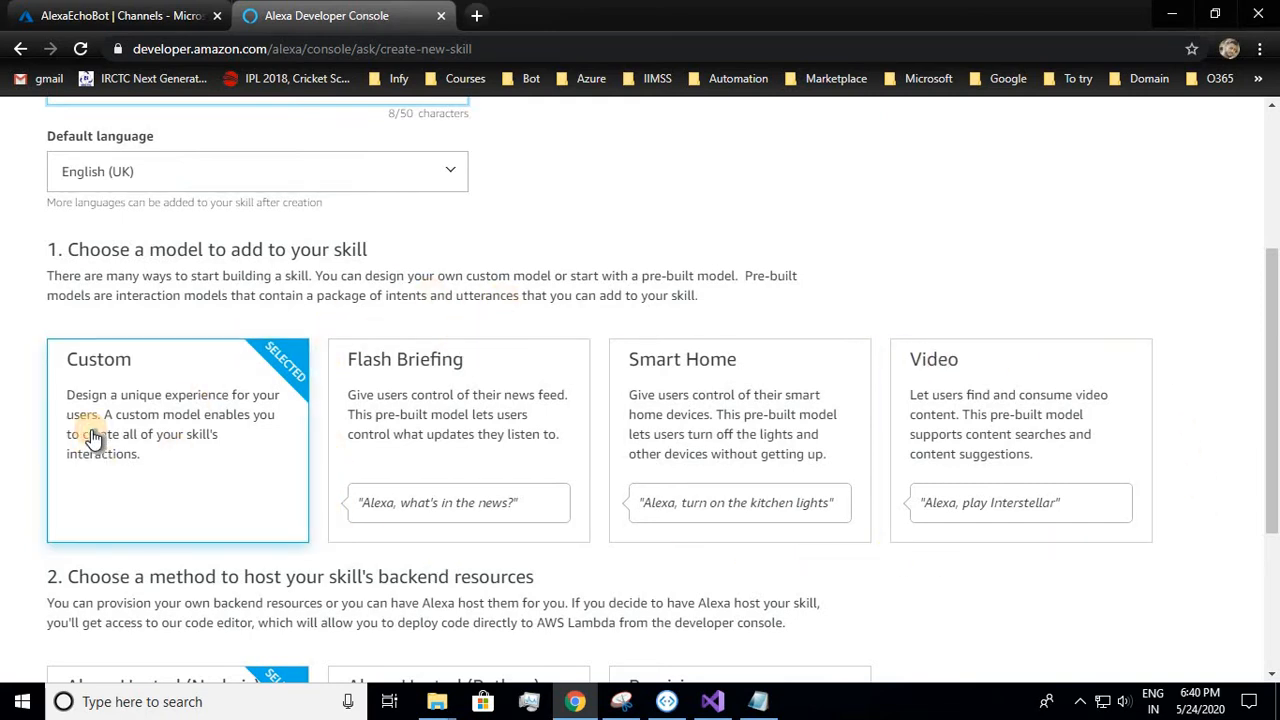
scroll(91, 438, "down", 3)
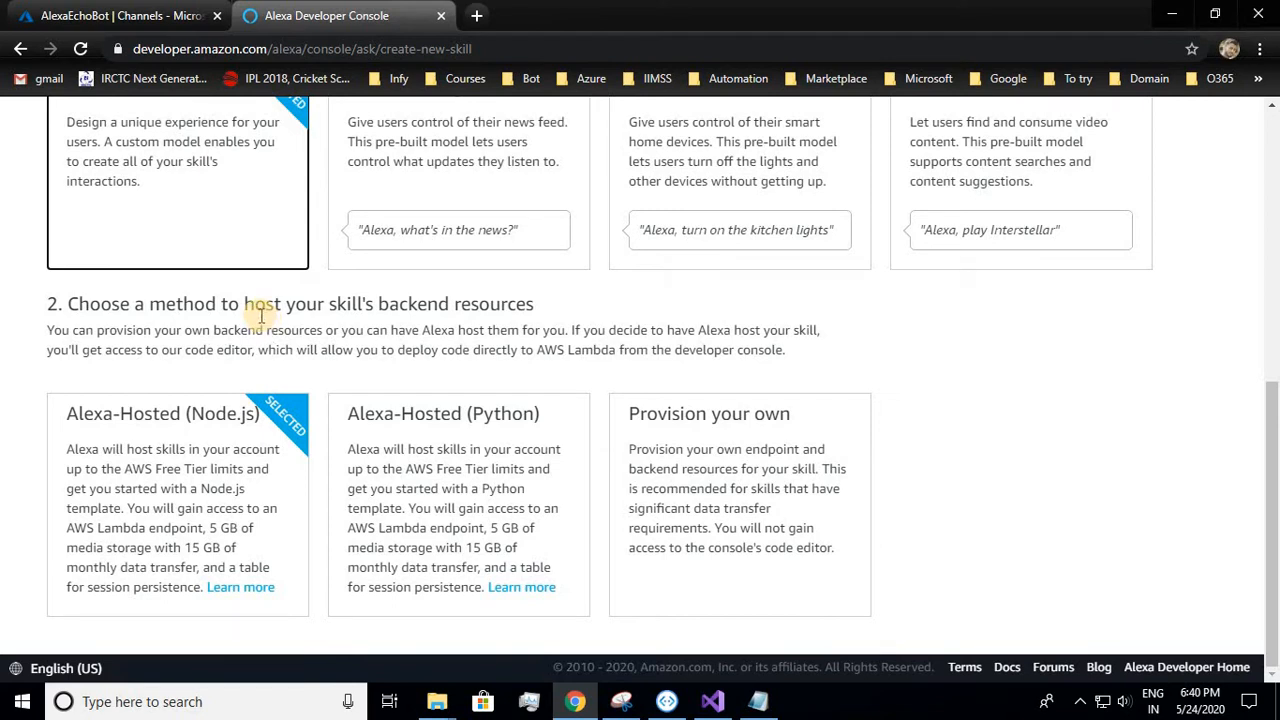
left_click(722, 478)
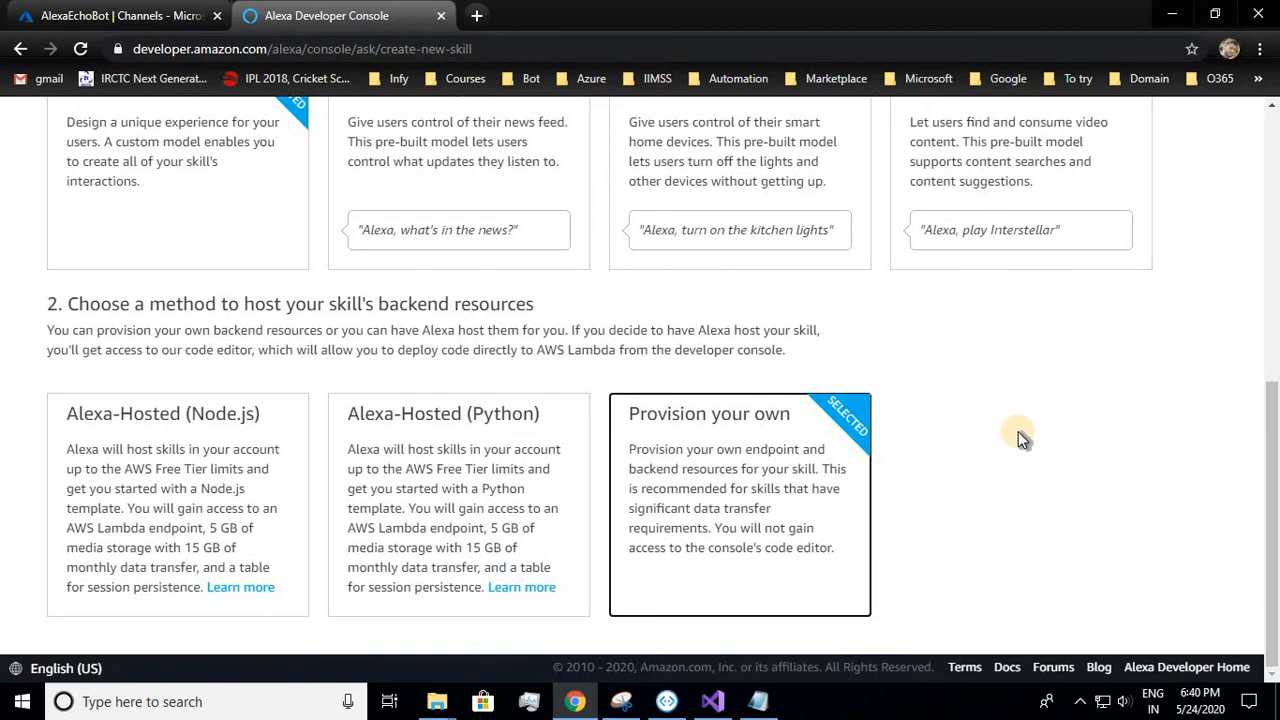
scroll(1018, 431, "up", 5)
left_click(1147, 226)
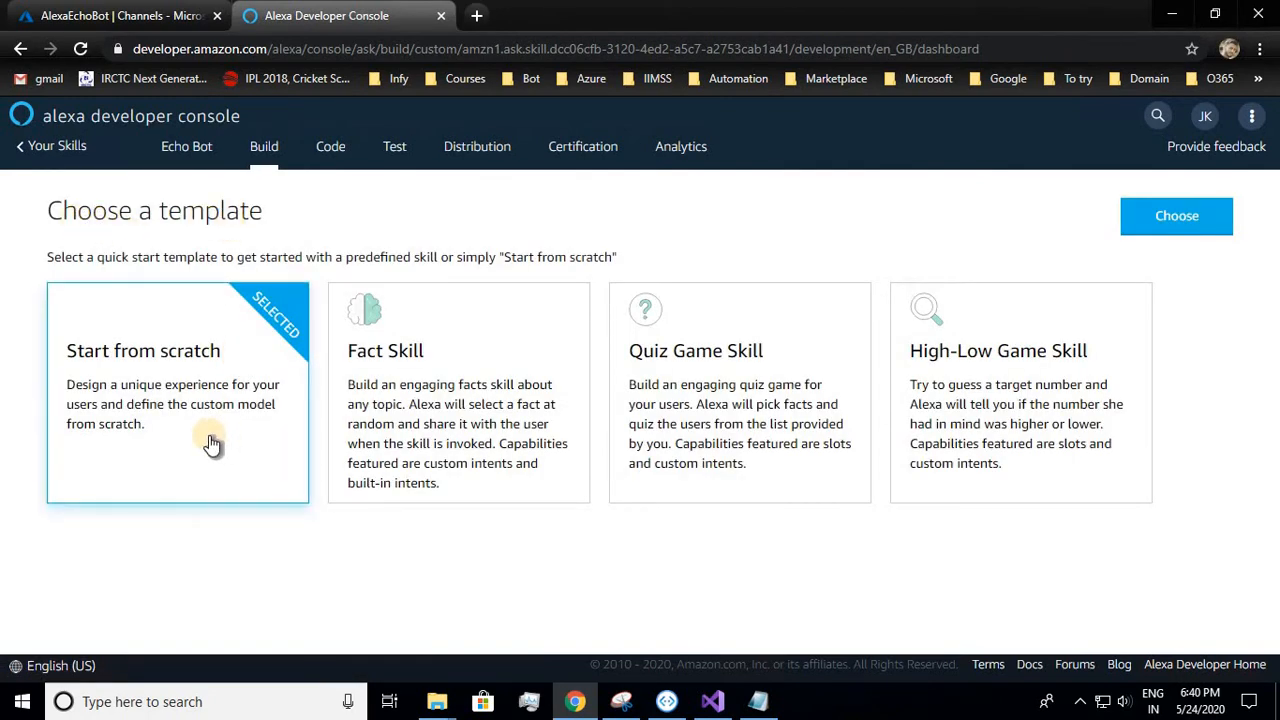
left_click(1200, 217)
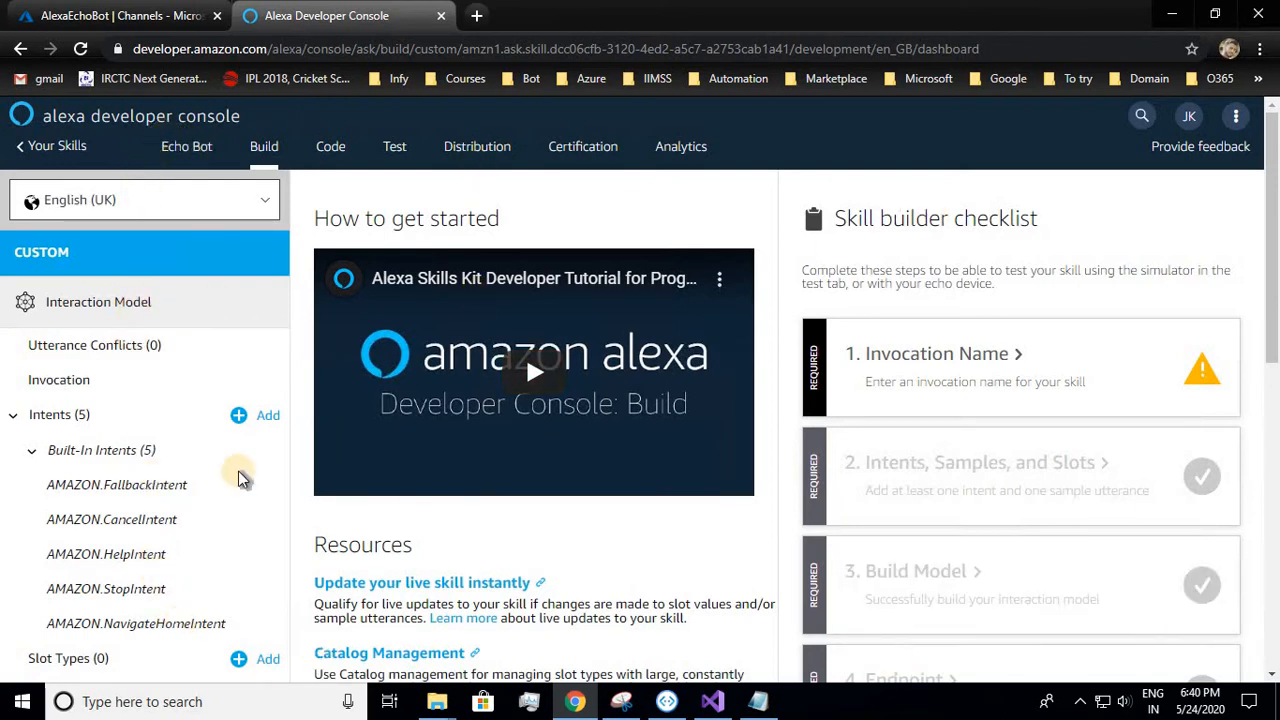
Step: Open the JSON Editor of the Echo Bot skill's interaction model
scroll(209, 479, "down", 2)
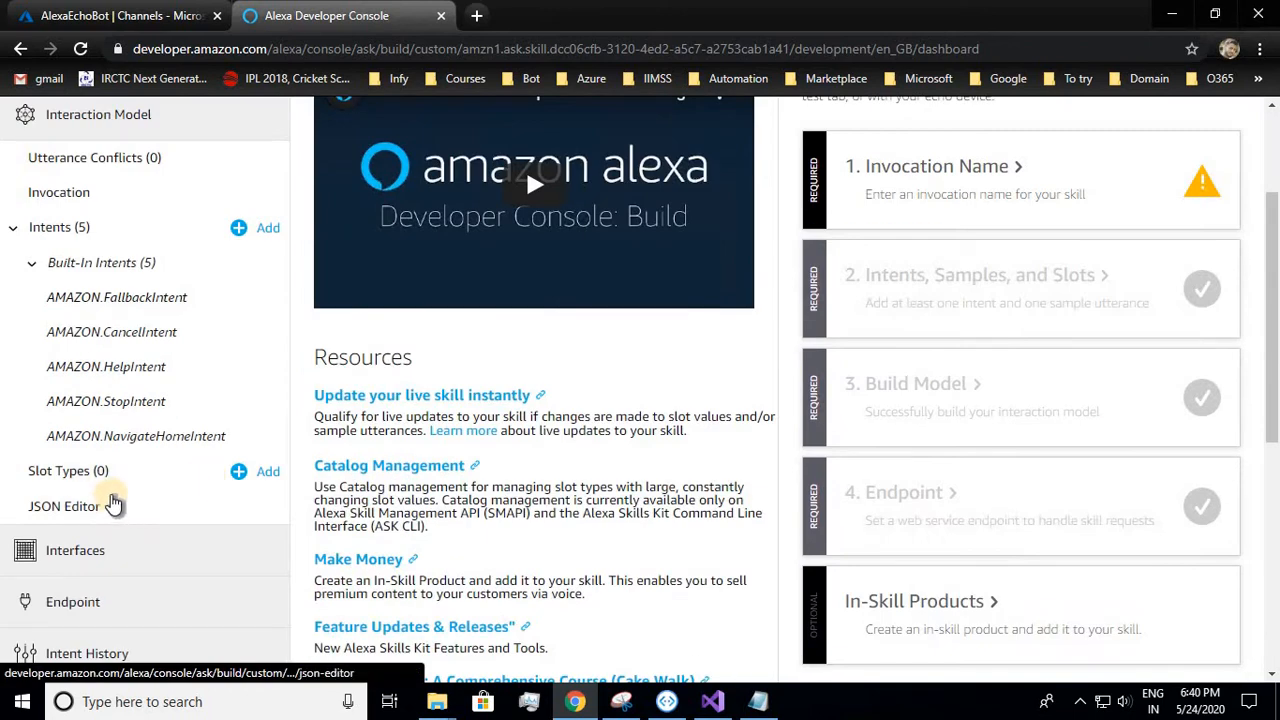
scroll(114, 423, "up", 2)
scroll(100, 425, "down", 3)
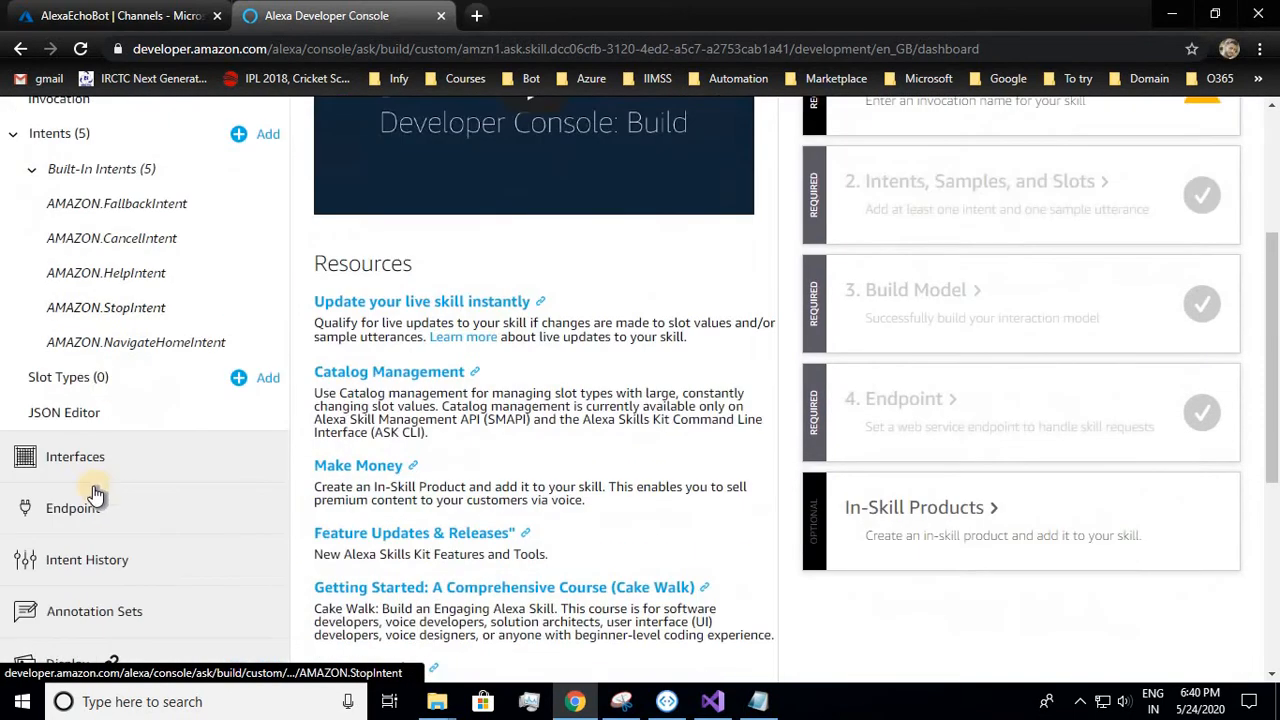
left_click(60, 418)
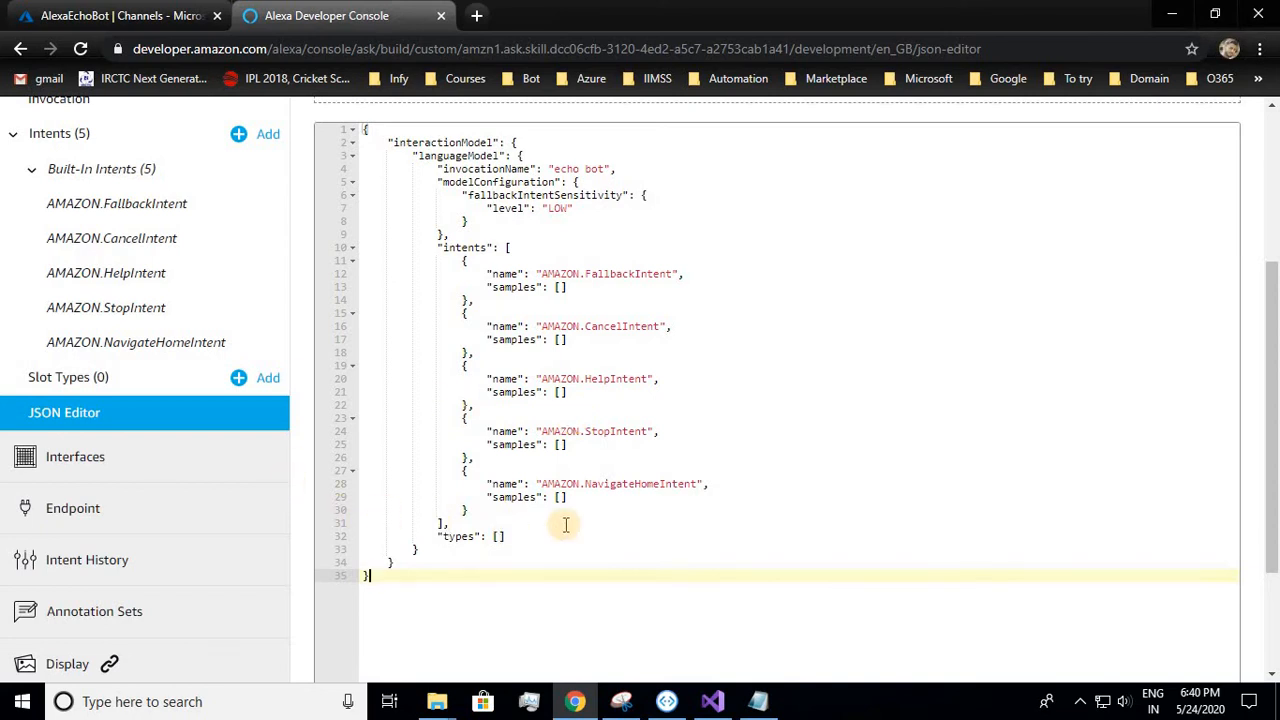
scroll(563, 523, "up", 2)
Step: Copy the whole interaction model JSON from the Notepad document and replace the JSON Editor's entire contents with it
left_click(756, 704)
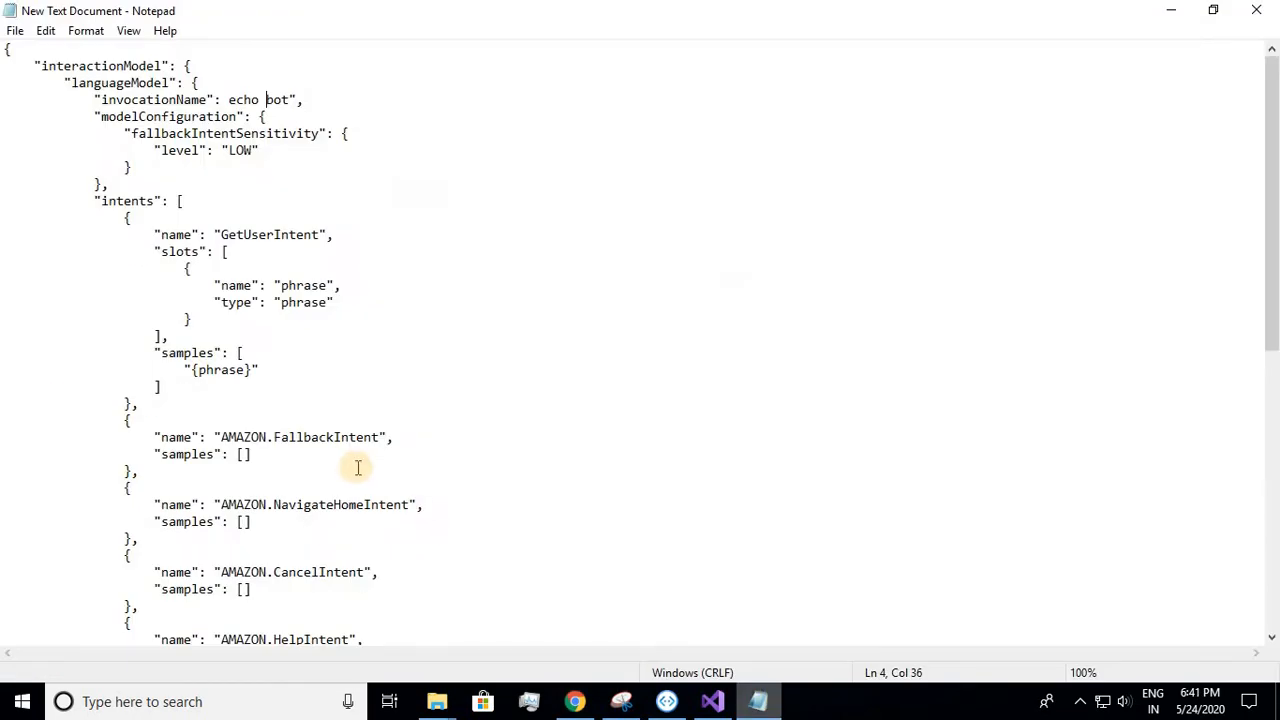
key("ctrl+a")
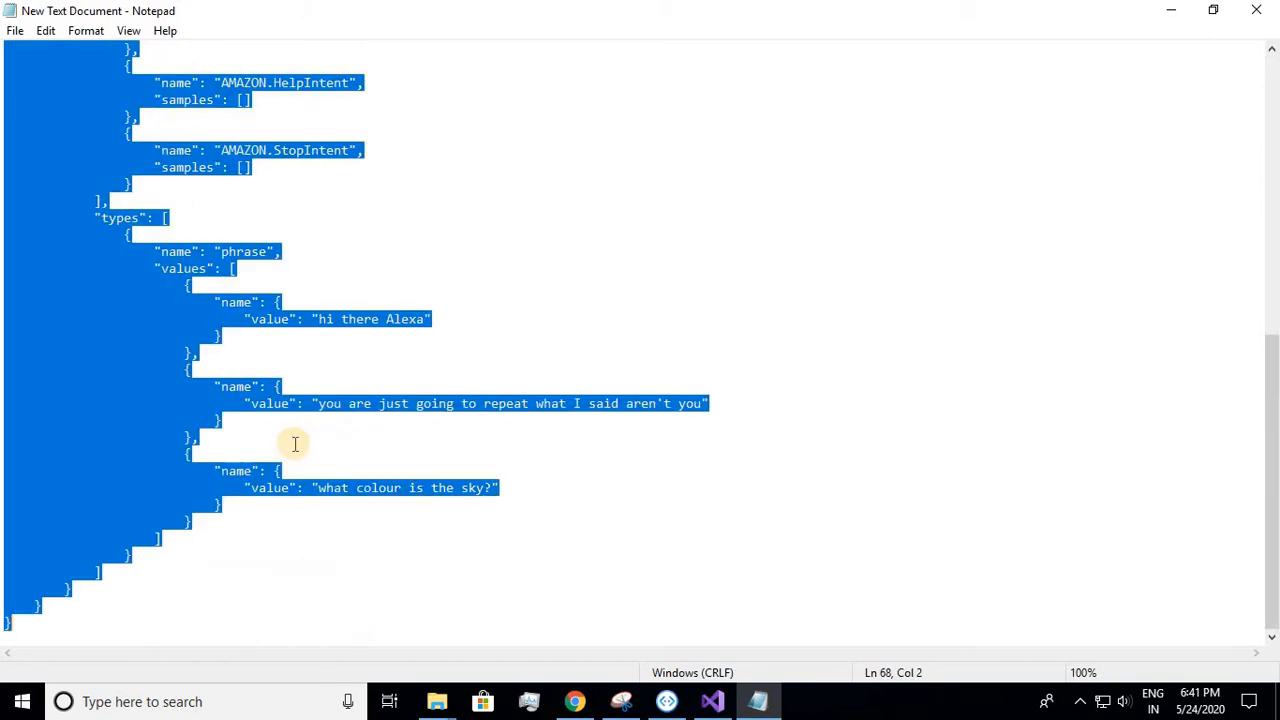
left_click(575, 701)
left_click(548, 541)
key("ctrl+End")
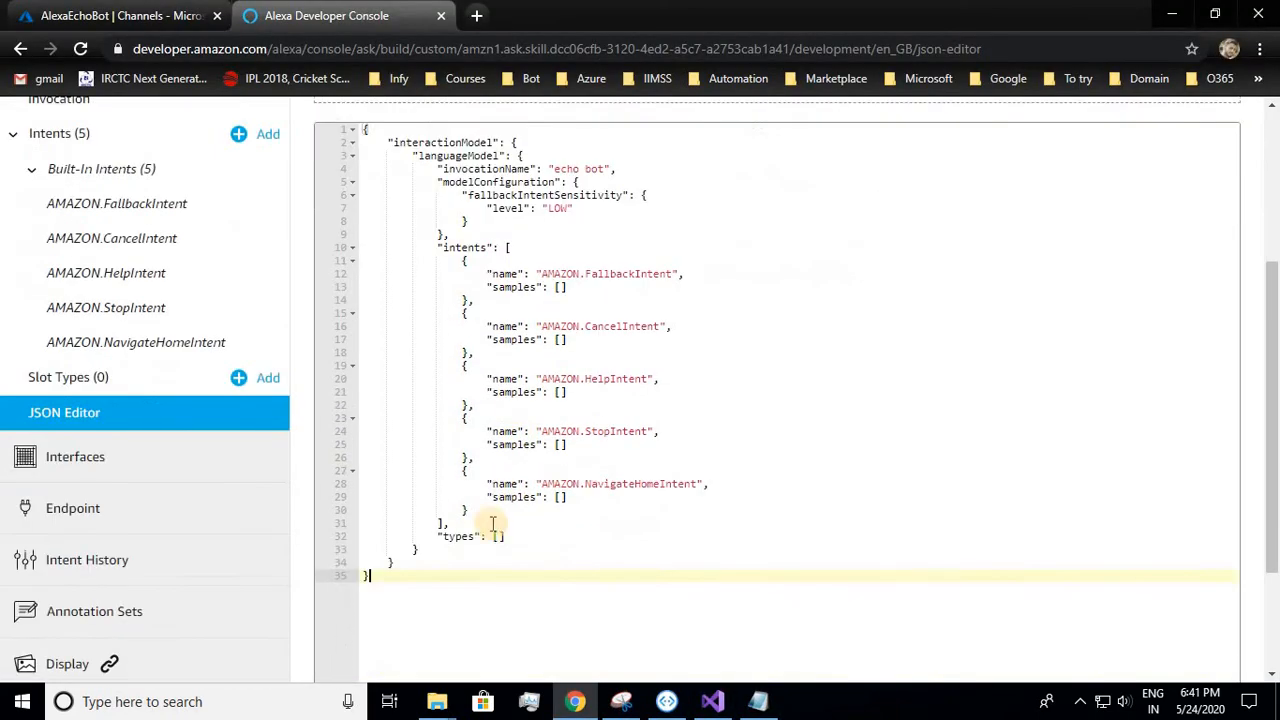
key("ctrl+a")
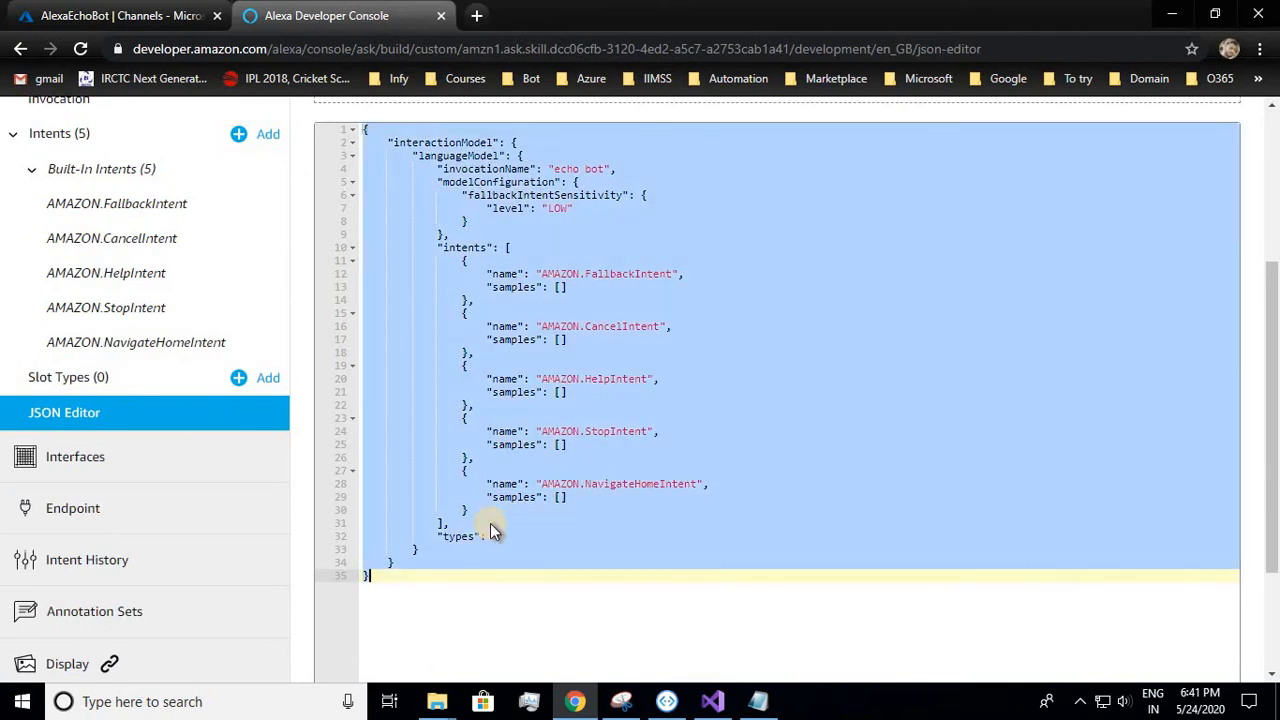
key("ctrl+v")
scroll(559, 375, "up", 2)
scroll(559, 375, "up", 3)
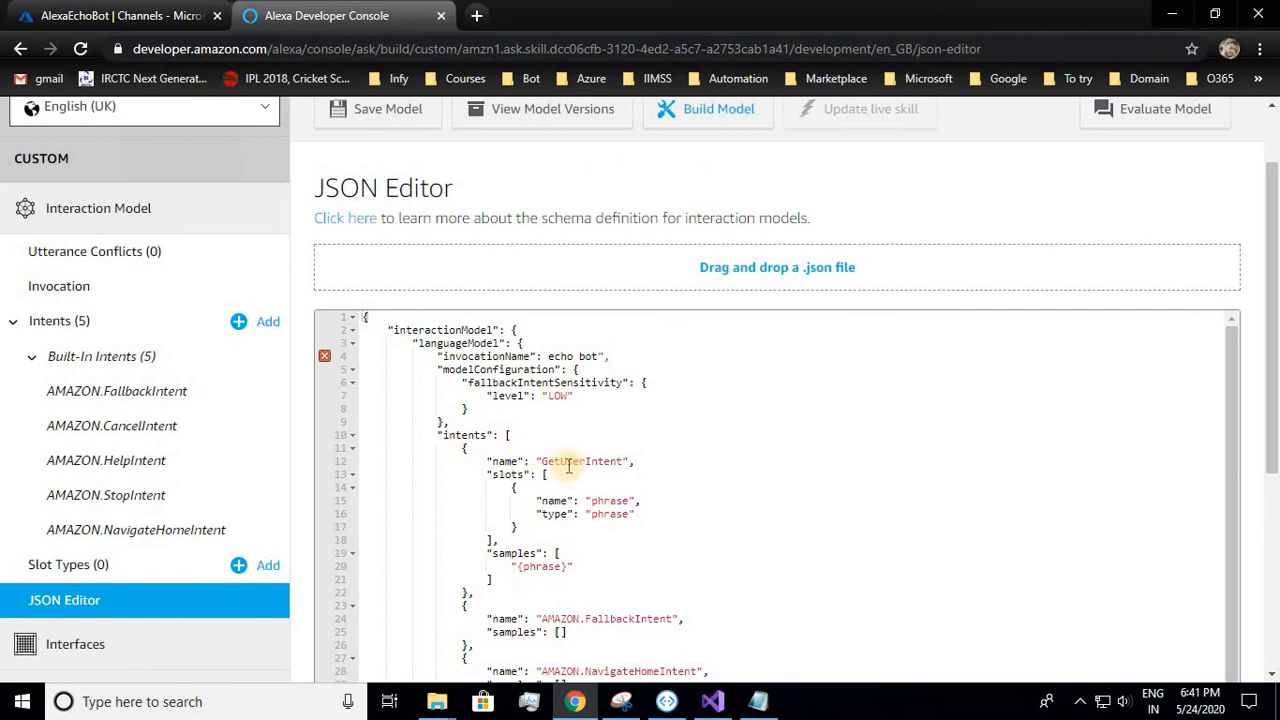
Step: Check the invocationName line against the Notepad source and add the missing opening quotation mark before echo bot in the JSON Editor
mouse_move(329, 363)
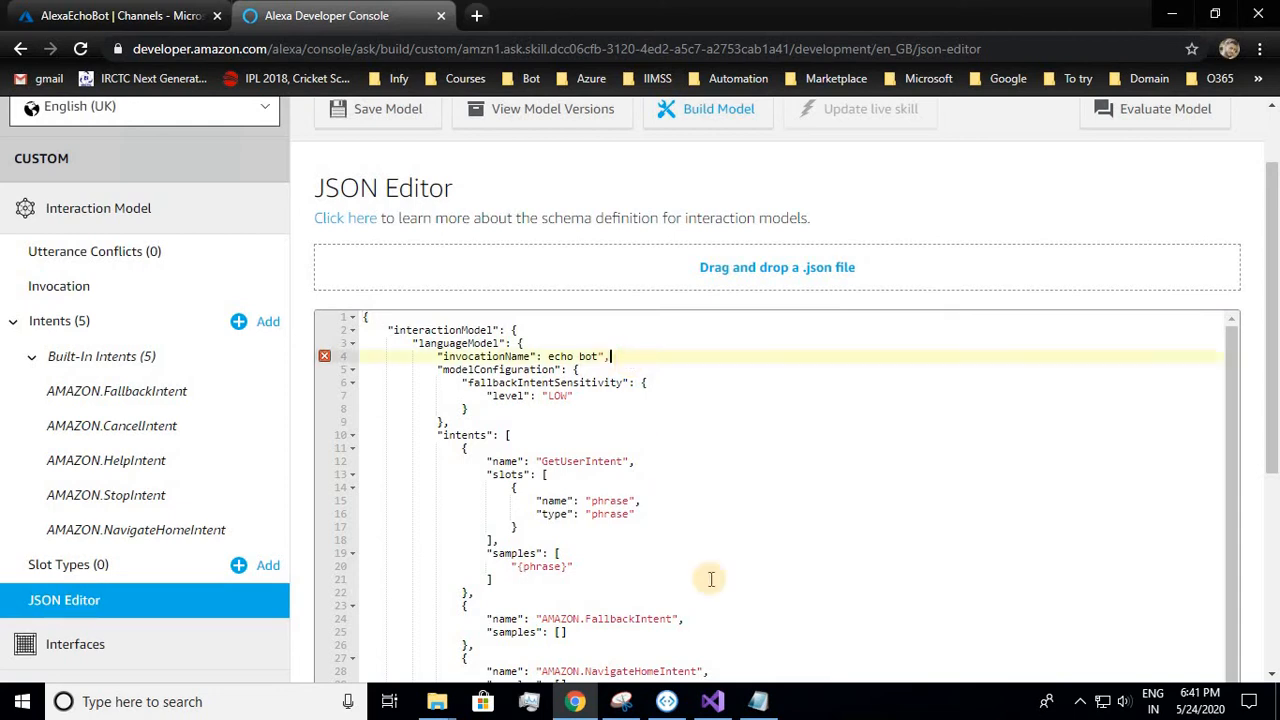
left_click(758, 701)
scroll(288, 363, "up", 11)
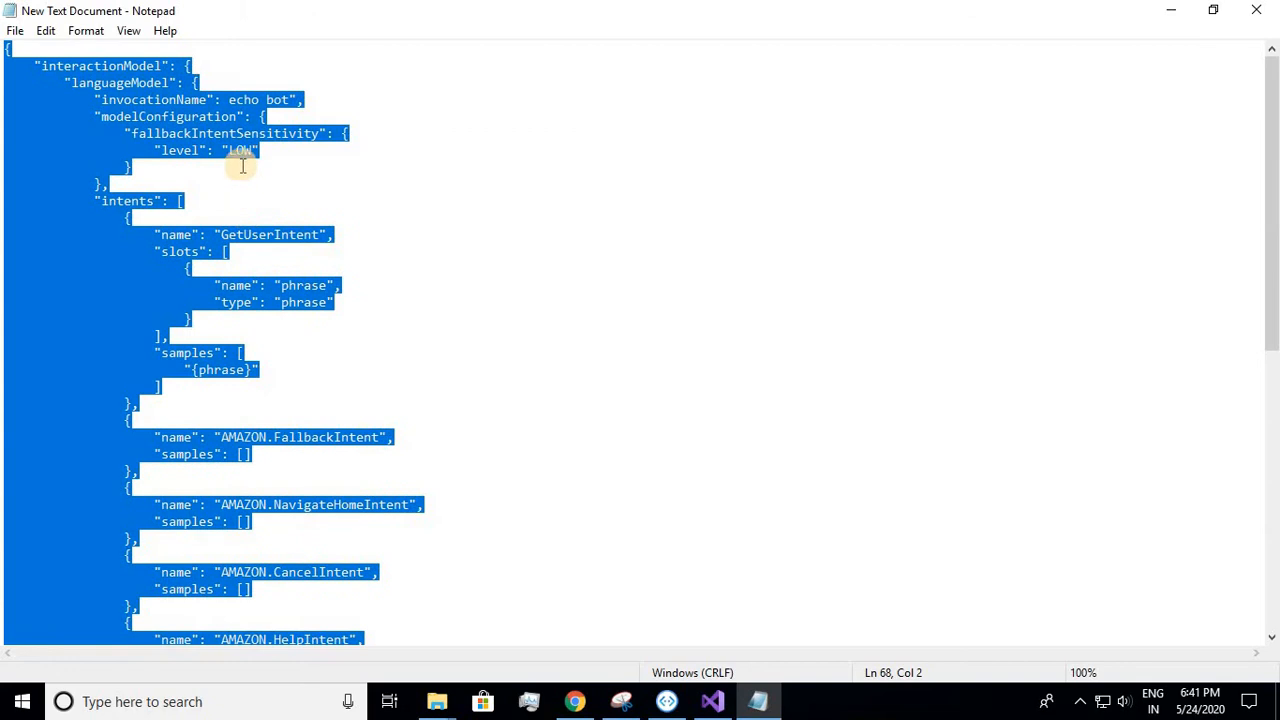
left_click(293, 113)
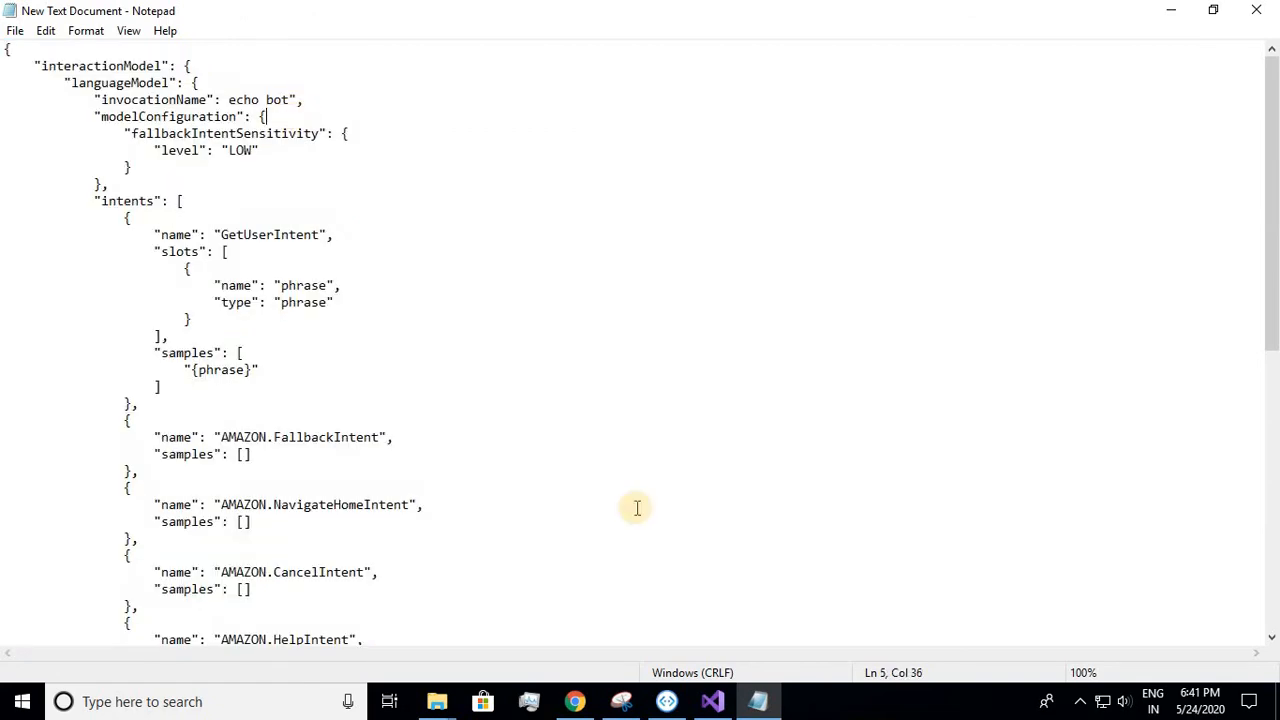
left_click(577, 701)
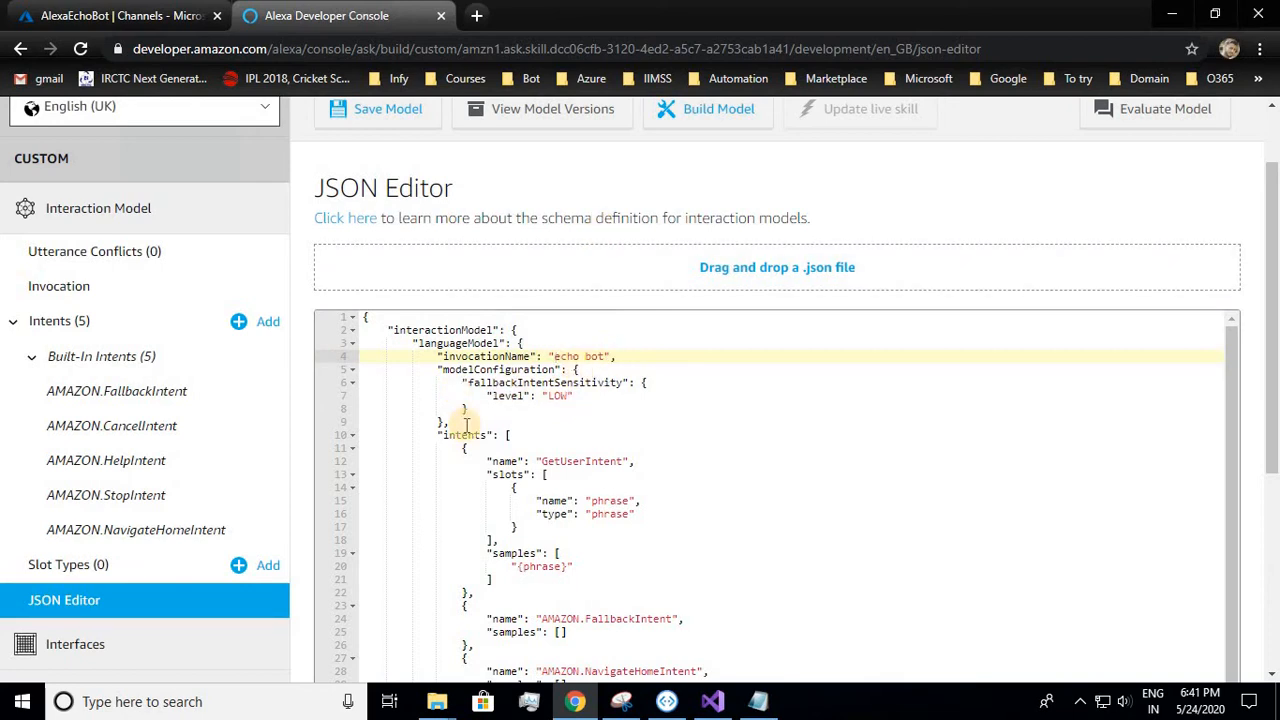
scroll(466, 425, "down", 3)
scroll(464, 418, "up", 4)
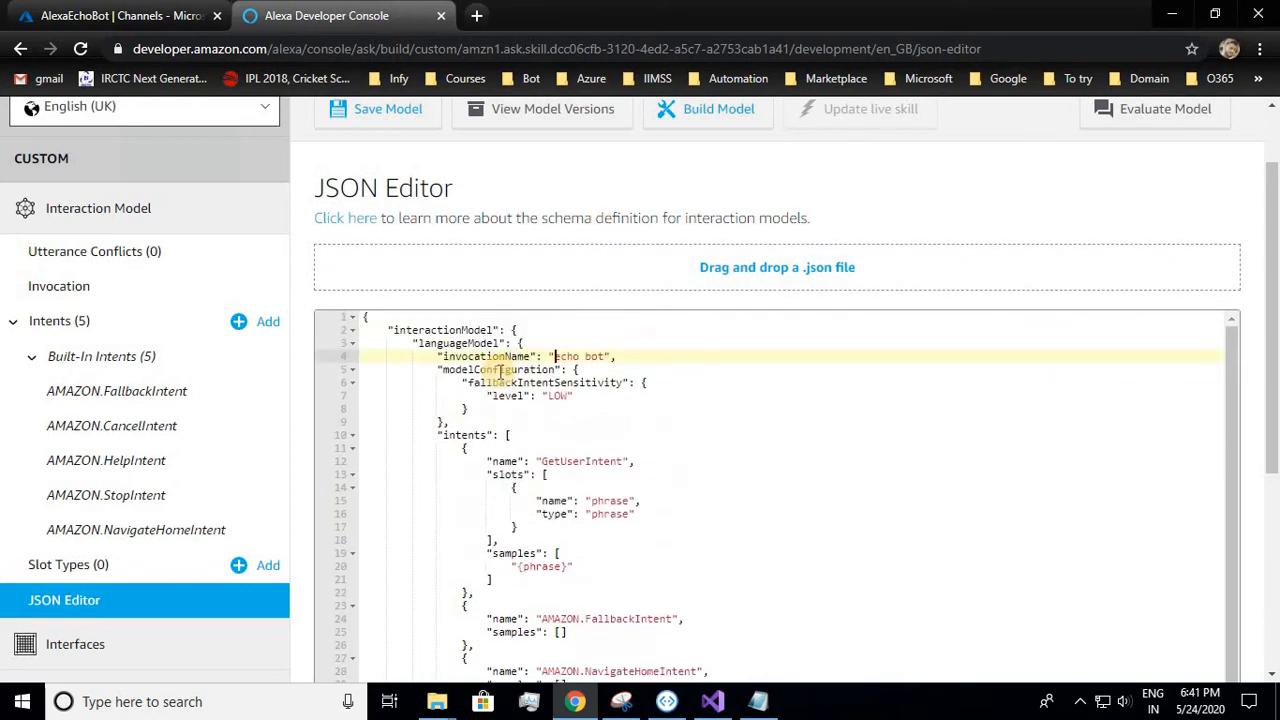
Step: Review the pasted interaction model JSON, including the GetUserIntent slot, the built-in intents and the sample values of the phrase type
scroll(391, 251, "down", 2)
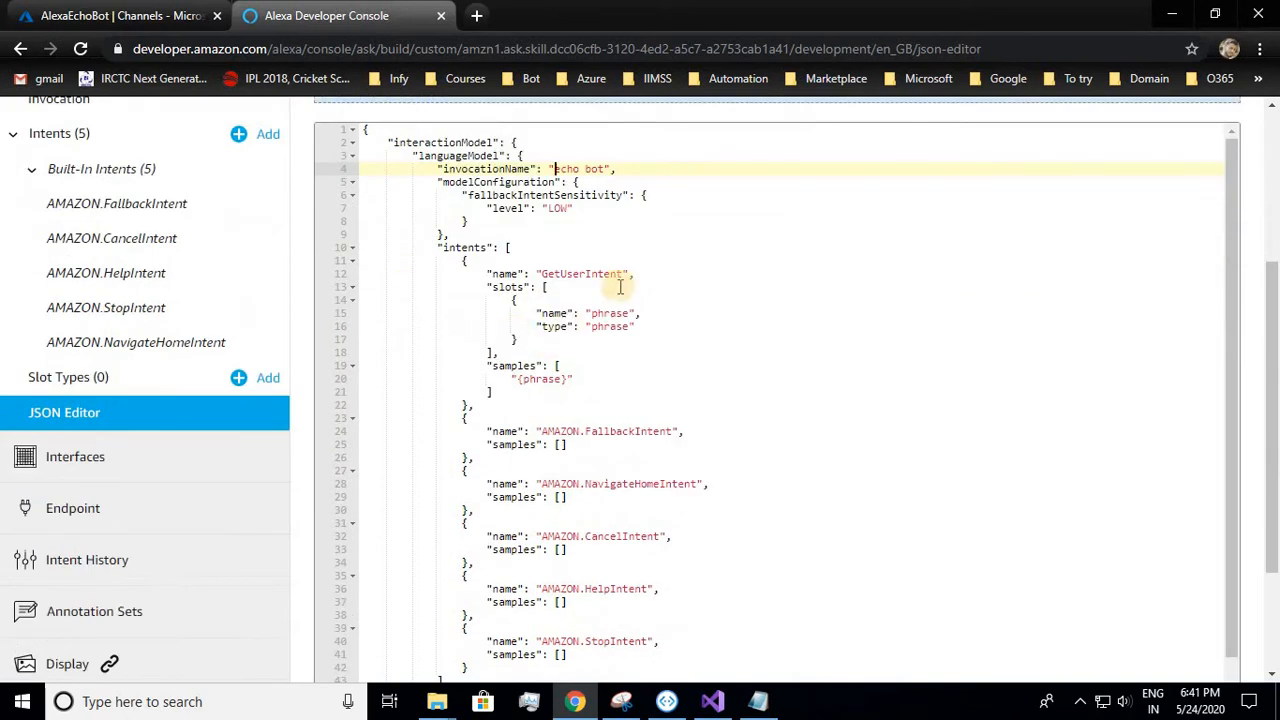
left_click_drag(591, 314, 627, 313)
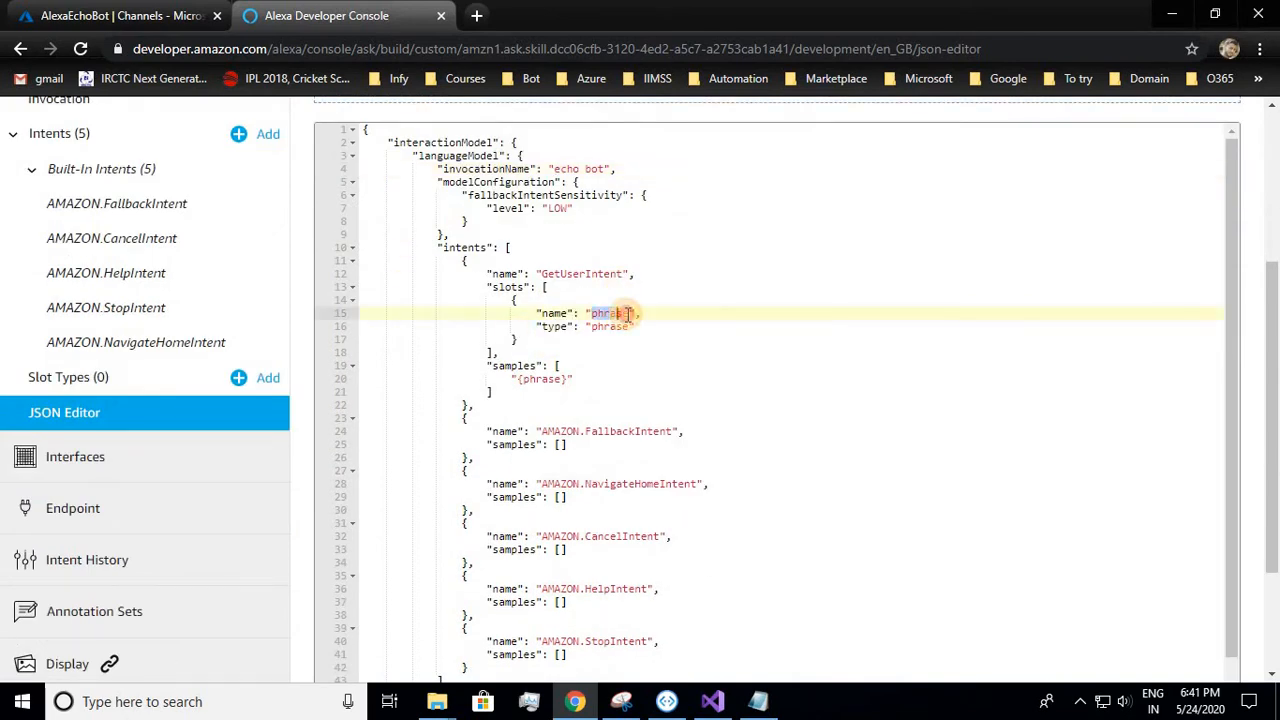
scroll(562, 430, "down", 3)
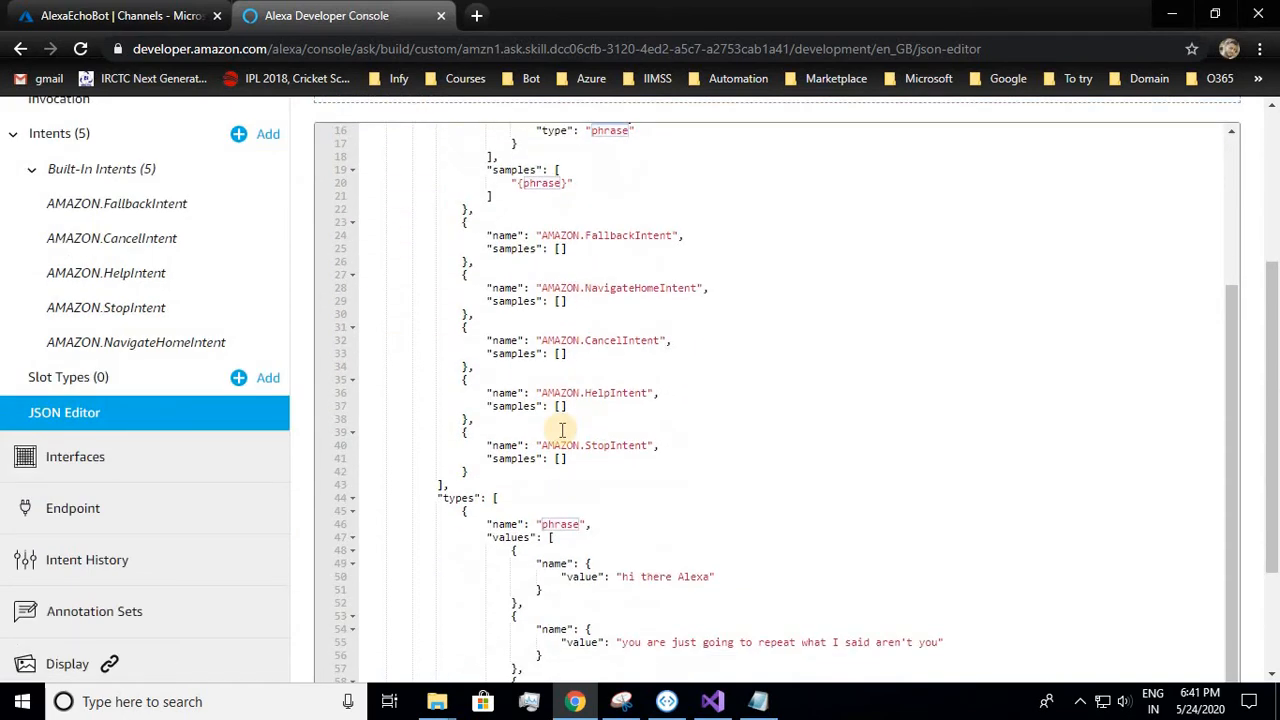
scroll(562, 430, "down", 2)
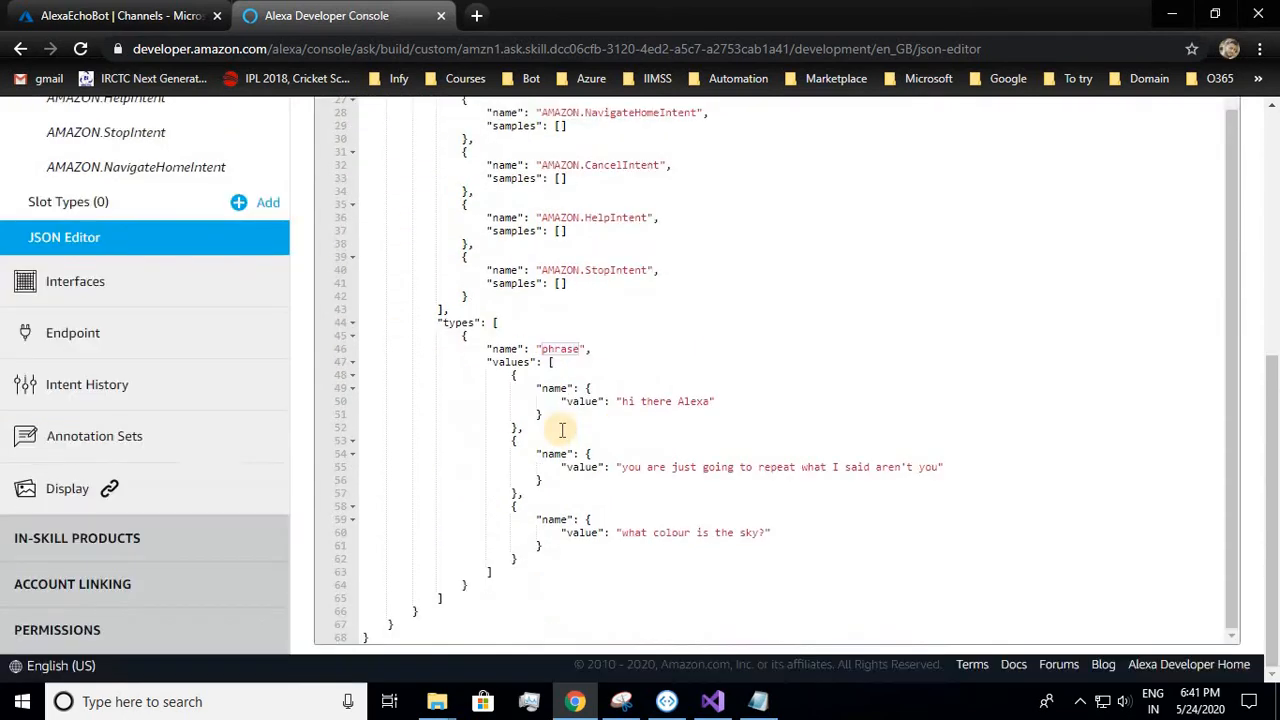
double_click(651, 400)
left_click_drag(730, 467, 922, 469)
left_click(812, 458)
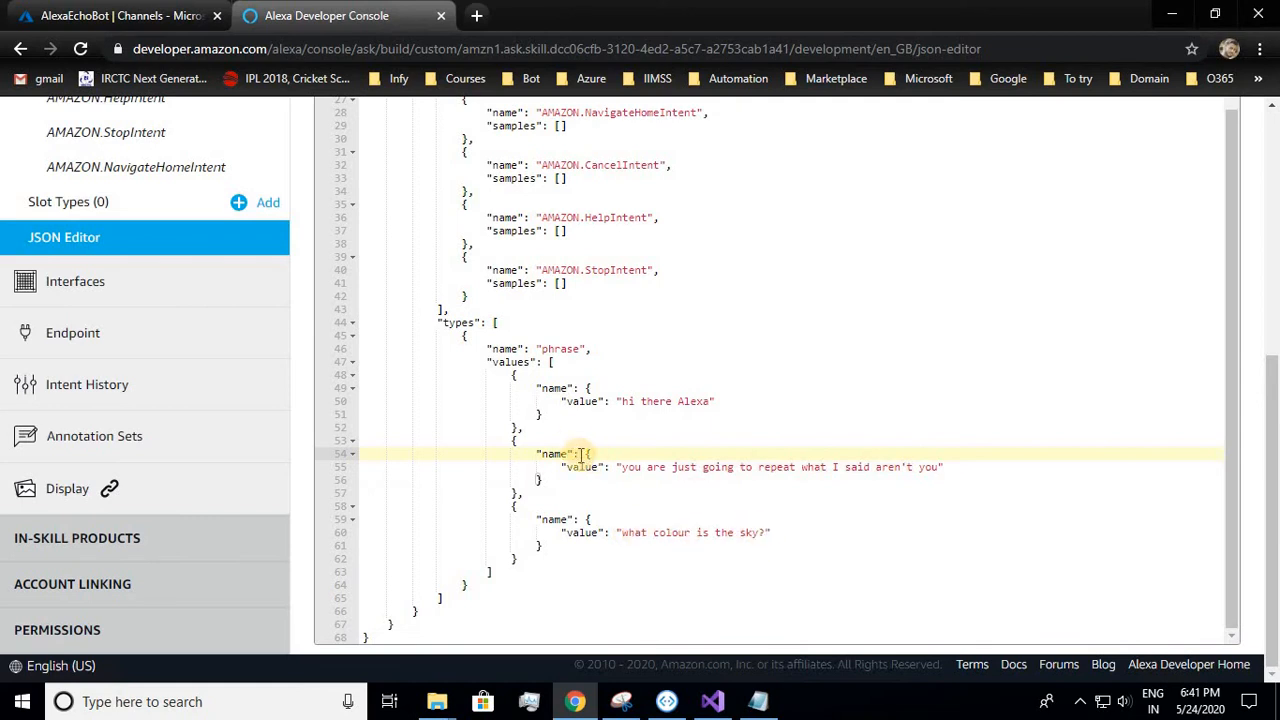
scroll(543, 286, "up", 10)
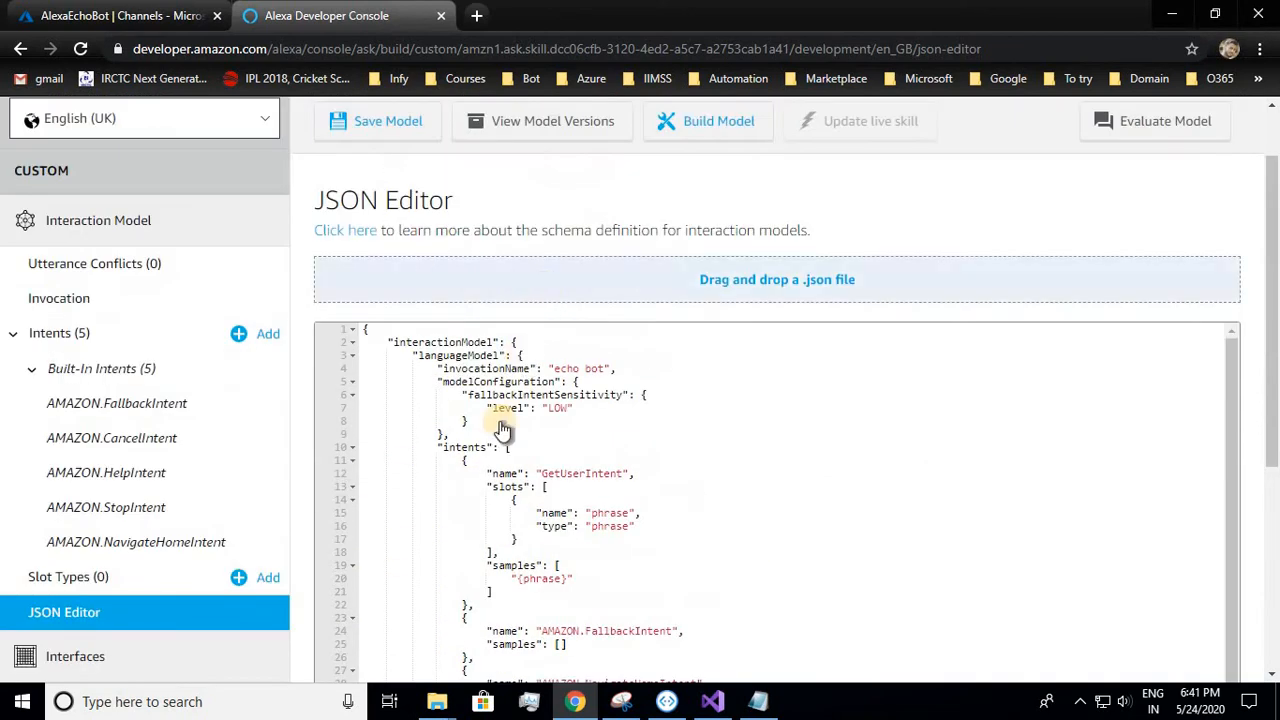
scroll(503, 428, "up", 2)
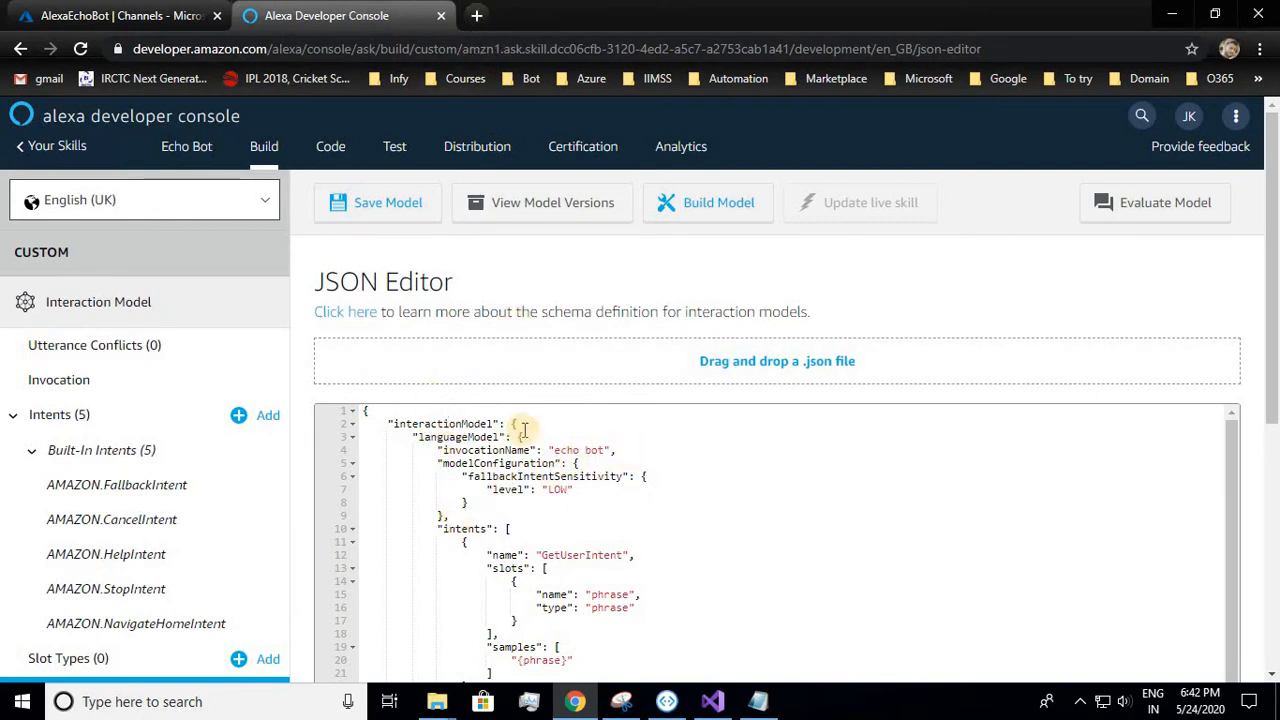
scroll(458, 445, "down", 1)
scroll(480, 468, "down", 5)
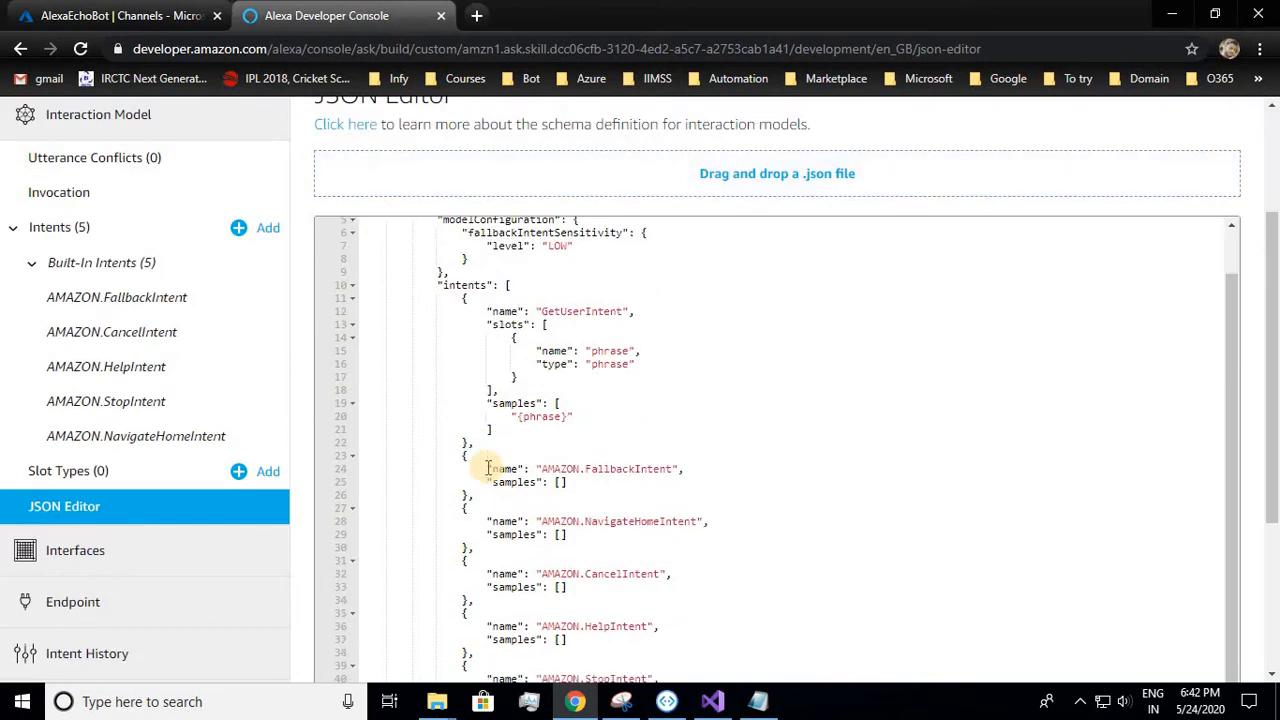
scroll(488, 467, "up", 3)
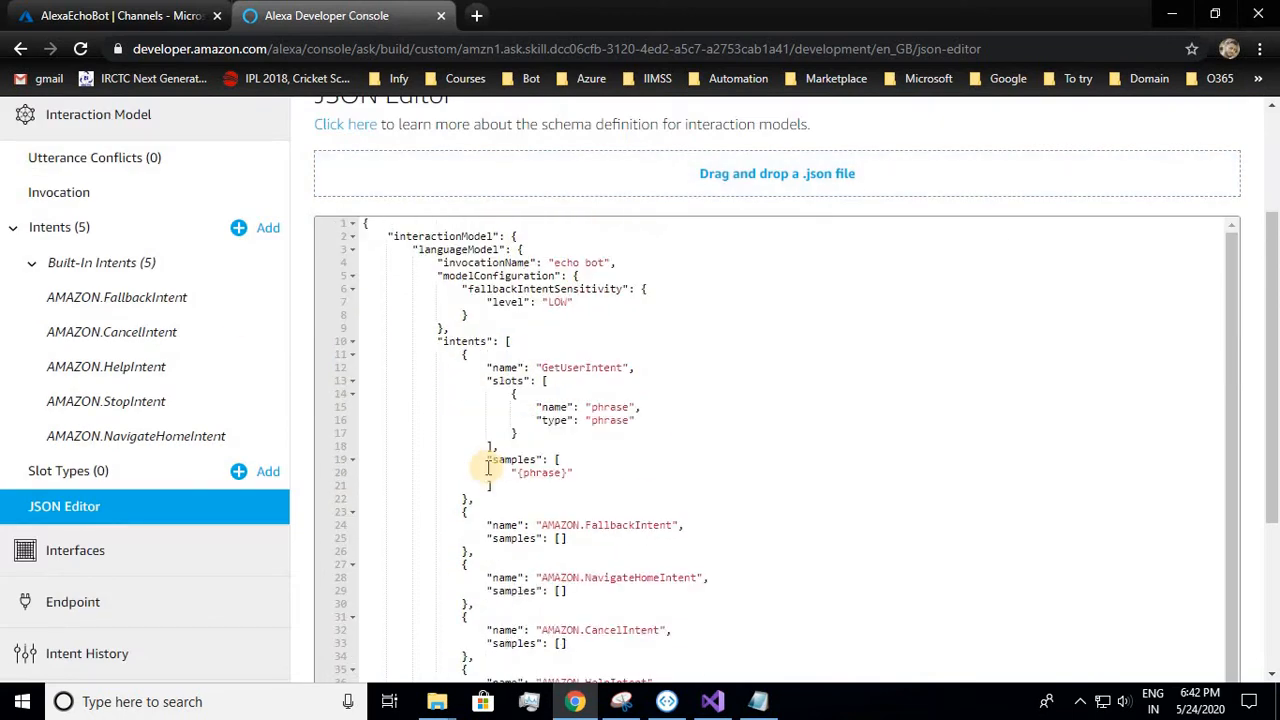
scroll(488, 467, "up", 1)
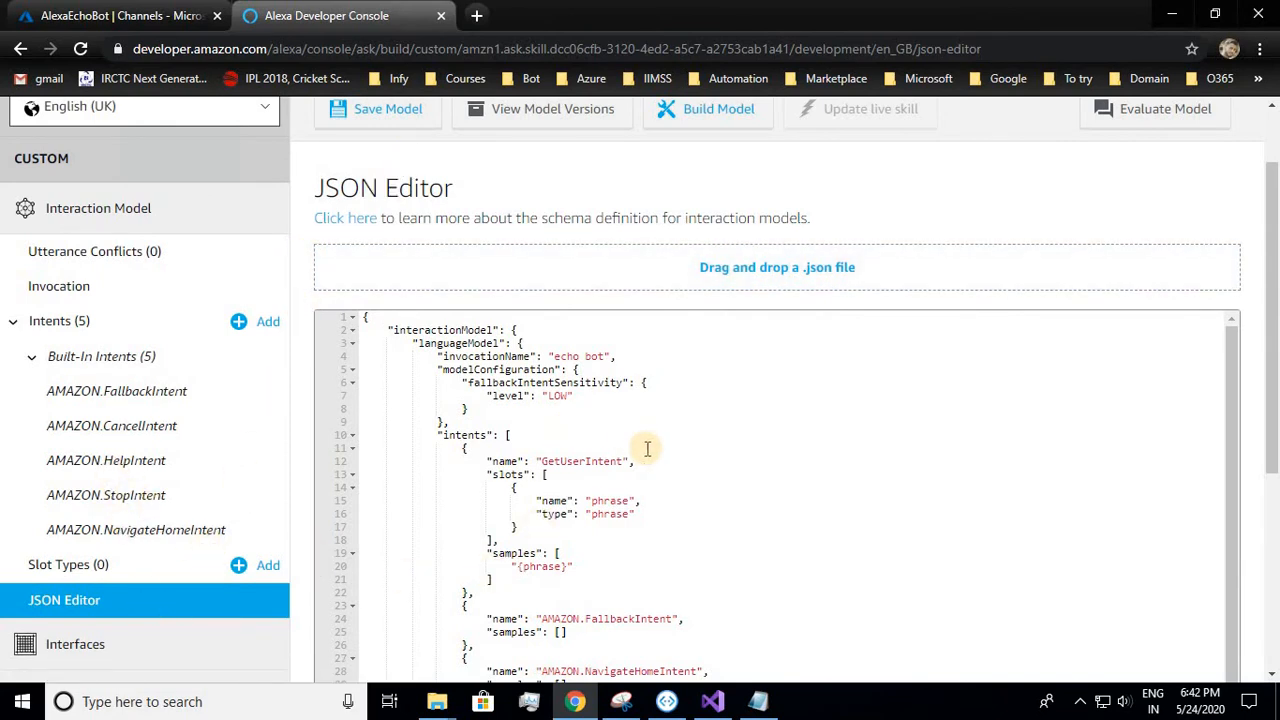
Step: Save the Echo Bot skill's interaction model and try to build it
scroll(648, 450, "up", 1)
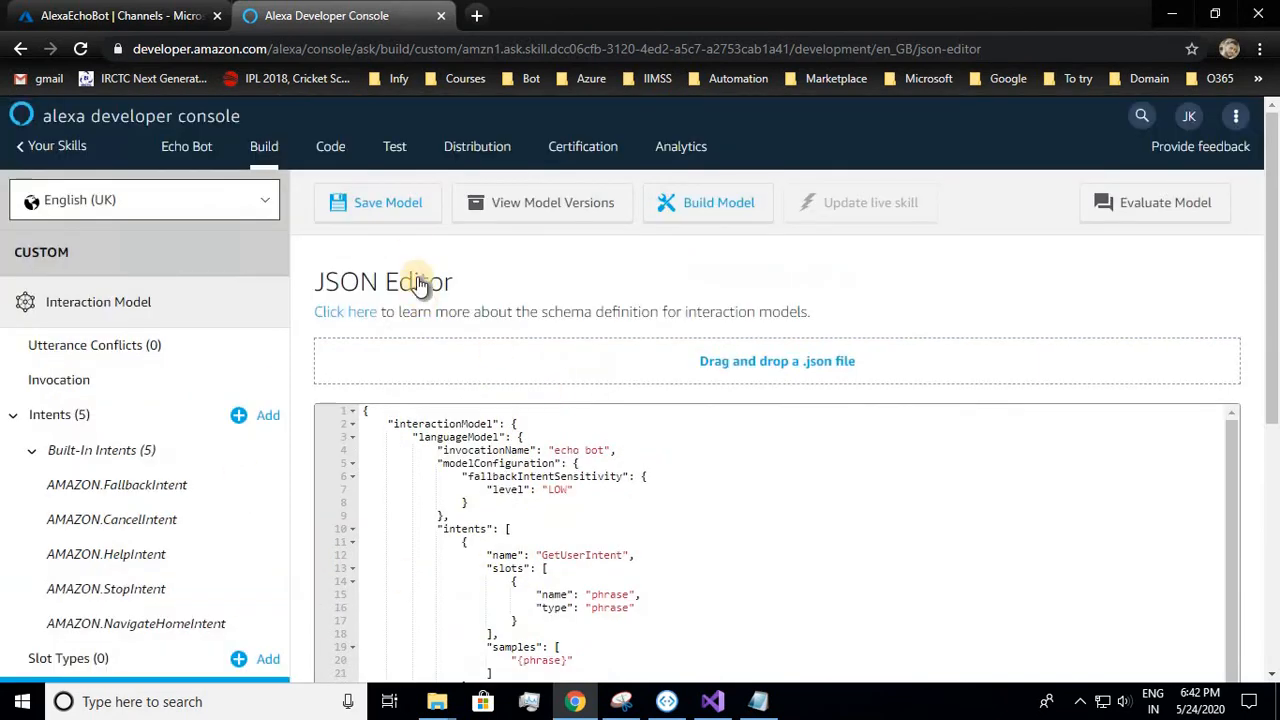
left_click(409, 218)
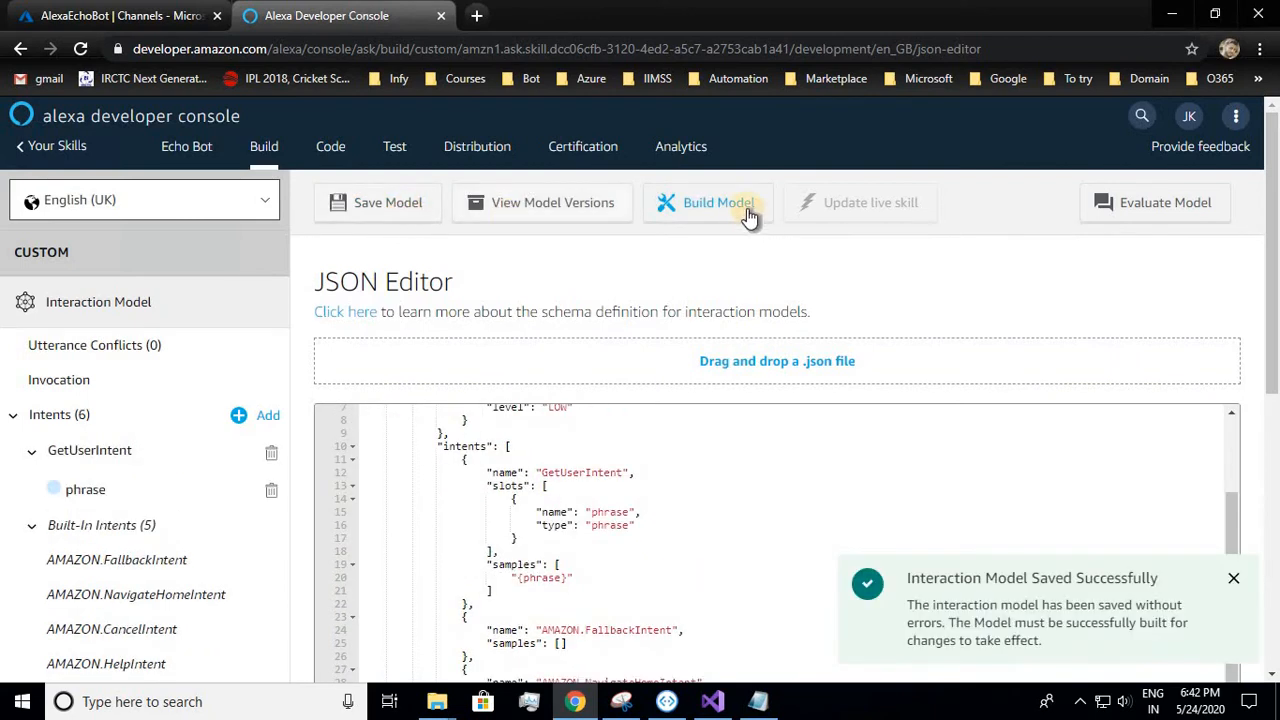
left_click(749, 215)
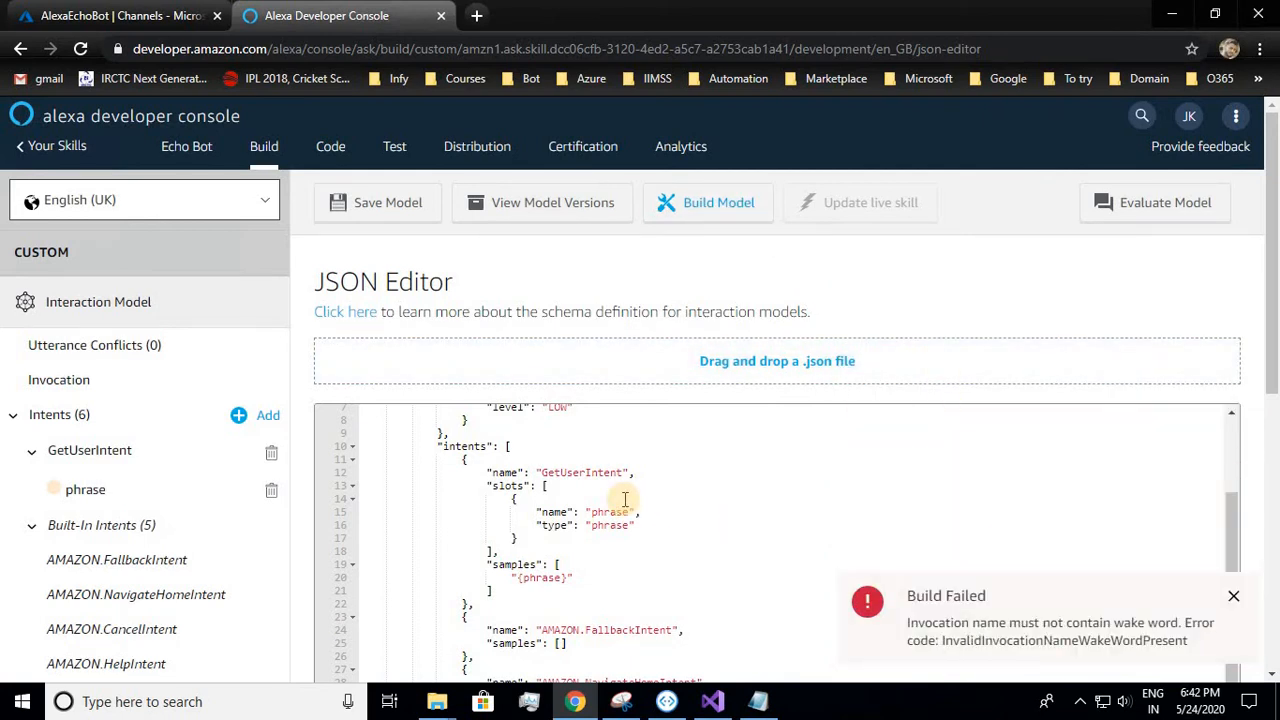
Step: Change the invocationName value in the interaction model JSON to "my bot"
scroll(625, 499, "up", 2)
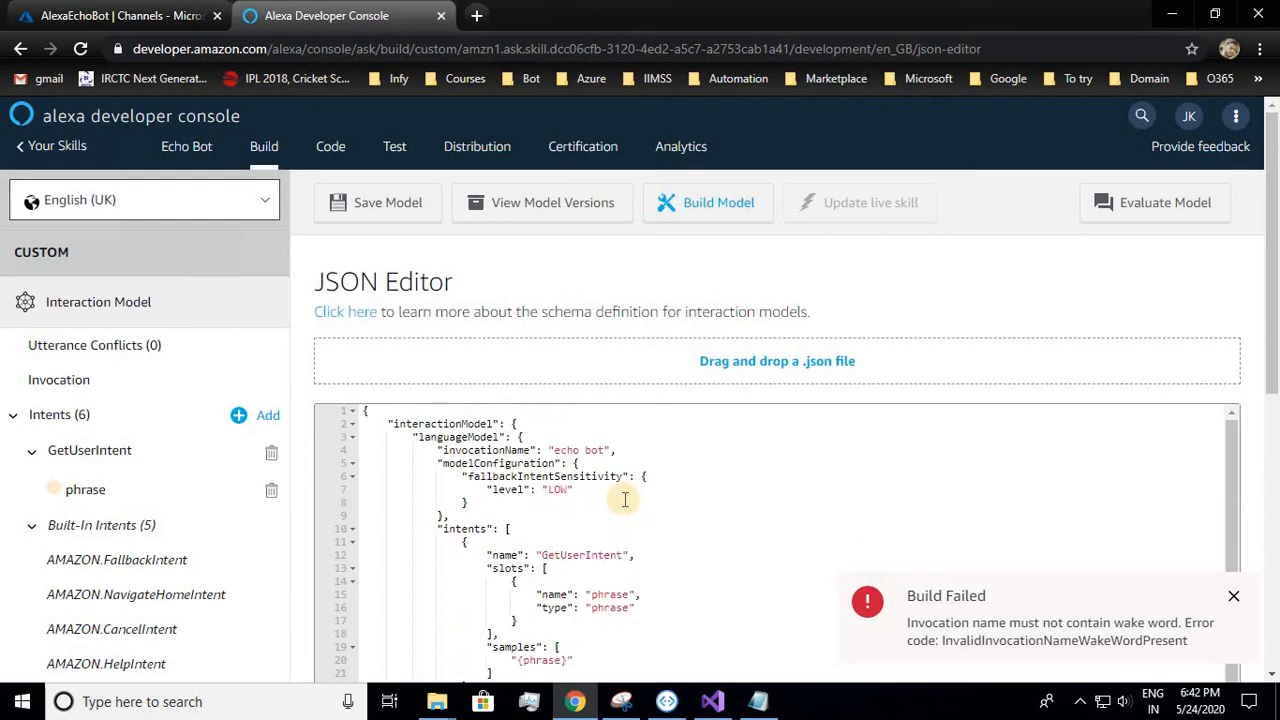
double_click(566, 450)
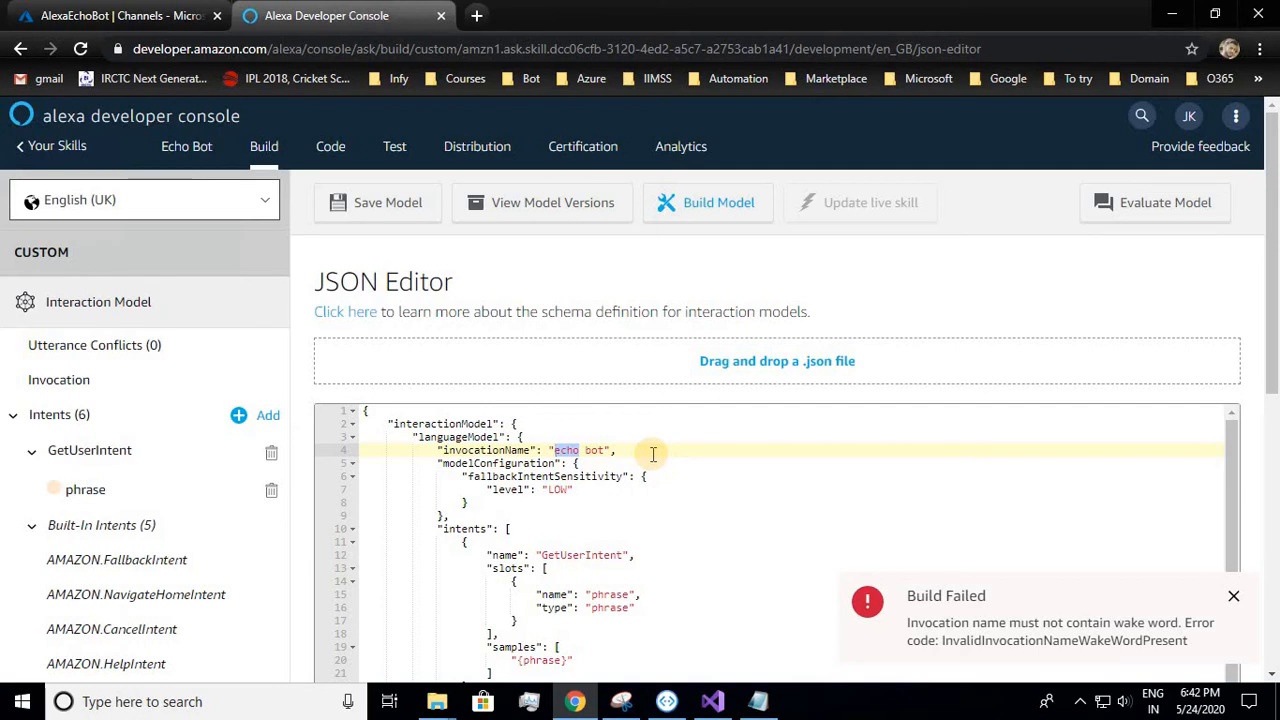
type("my")
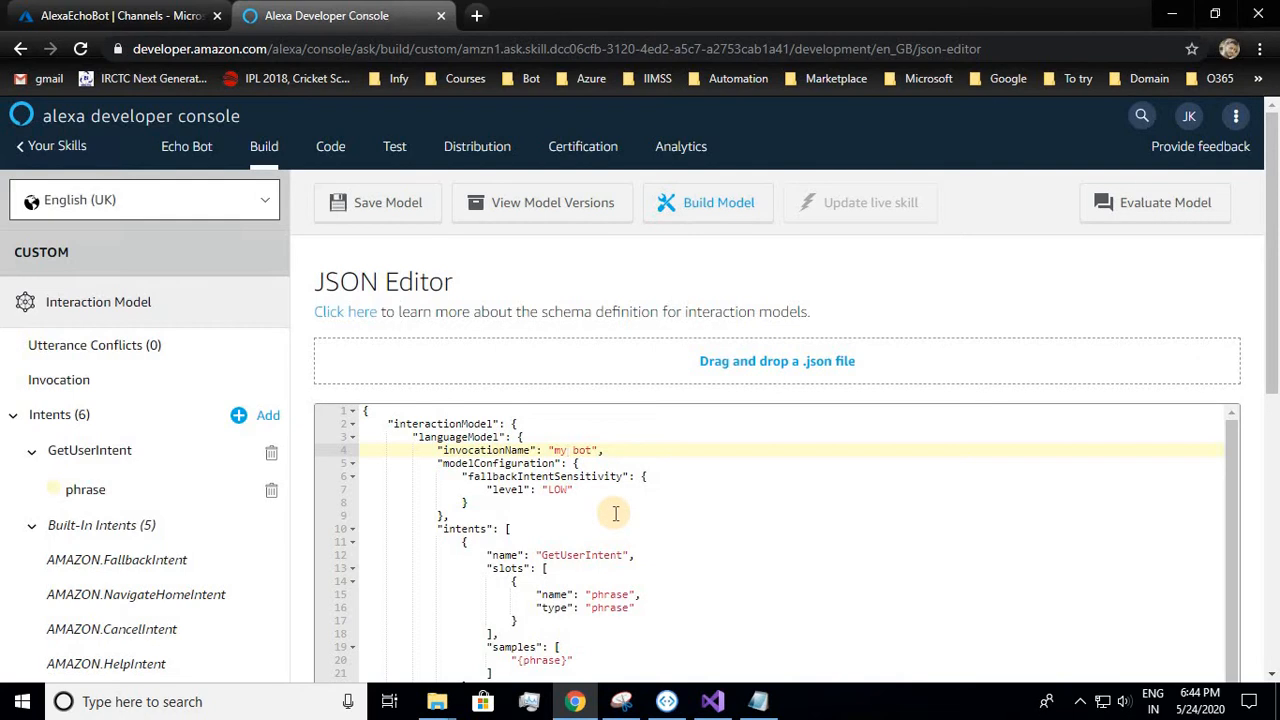
Step: Save the interaction model with the new invocation name and build it again
left_click(408, 212)
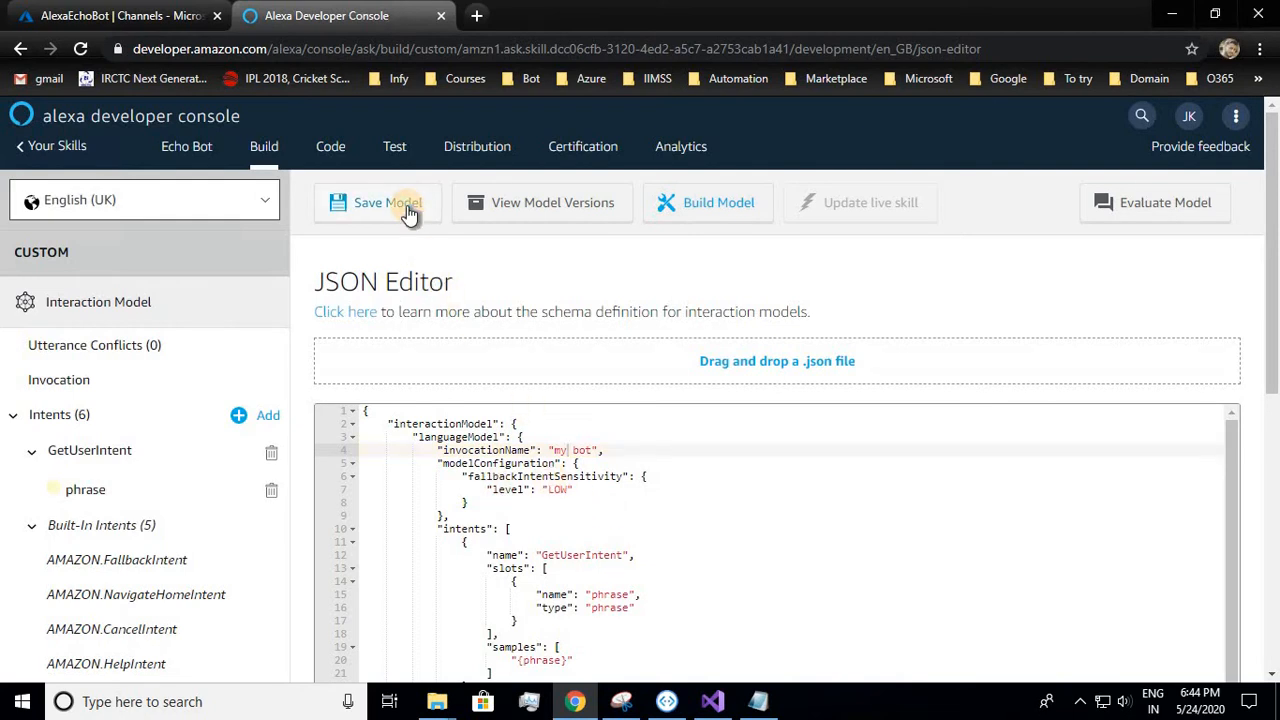
left_click(710, 215)
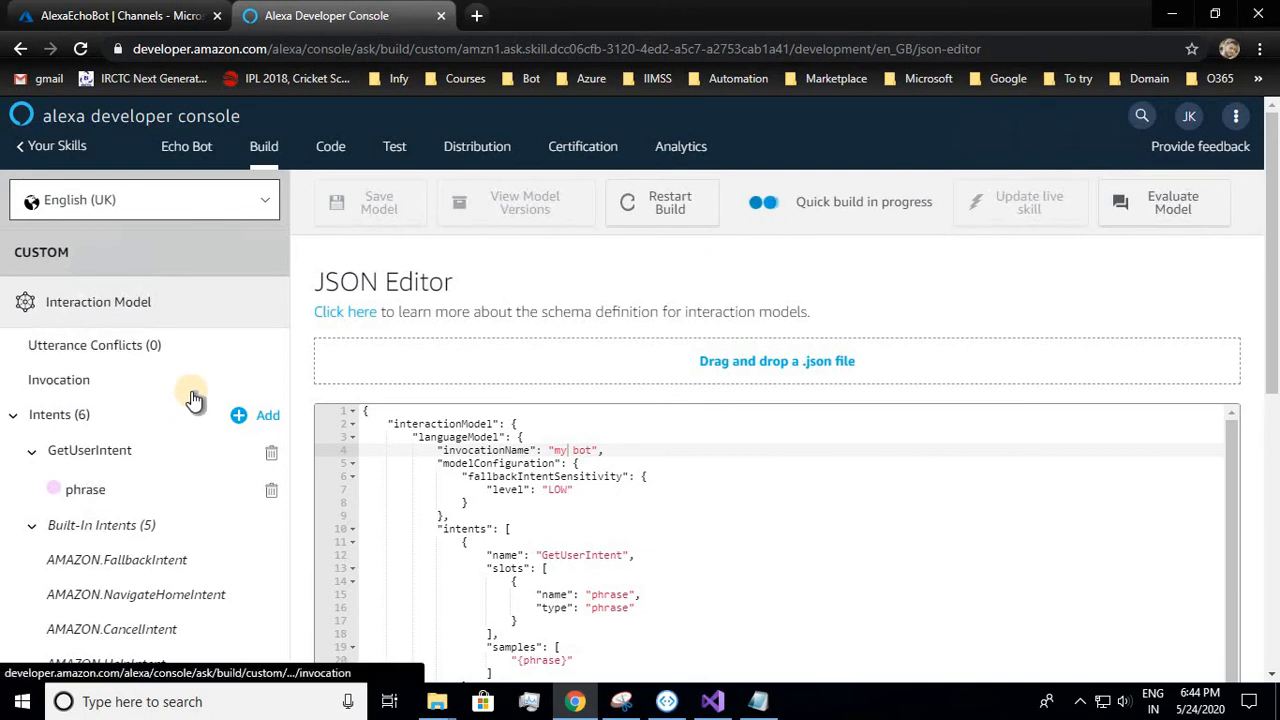
Step: Switch to the Azure portal and copy the Alexa Service Endpoint URI from AlexaEchoBot's Alexa channel settings
scroll(172, 487, "down", 5)
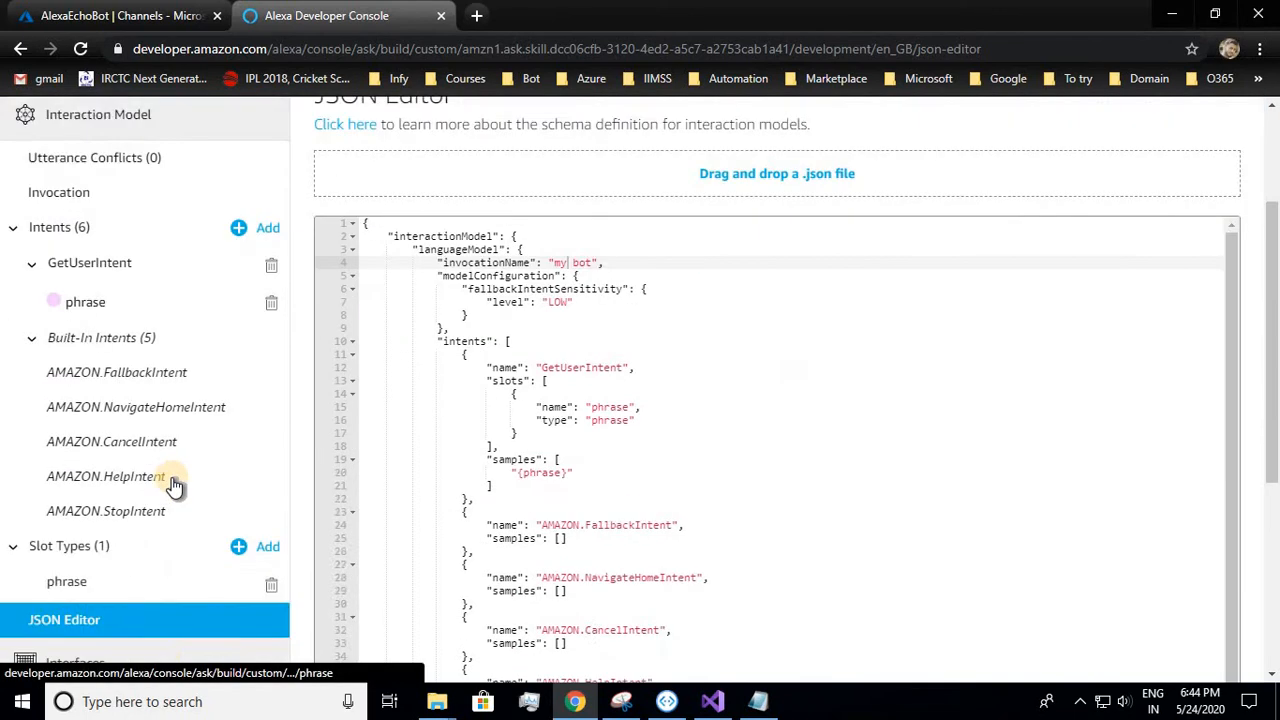
left_click(122, 15)
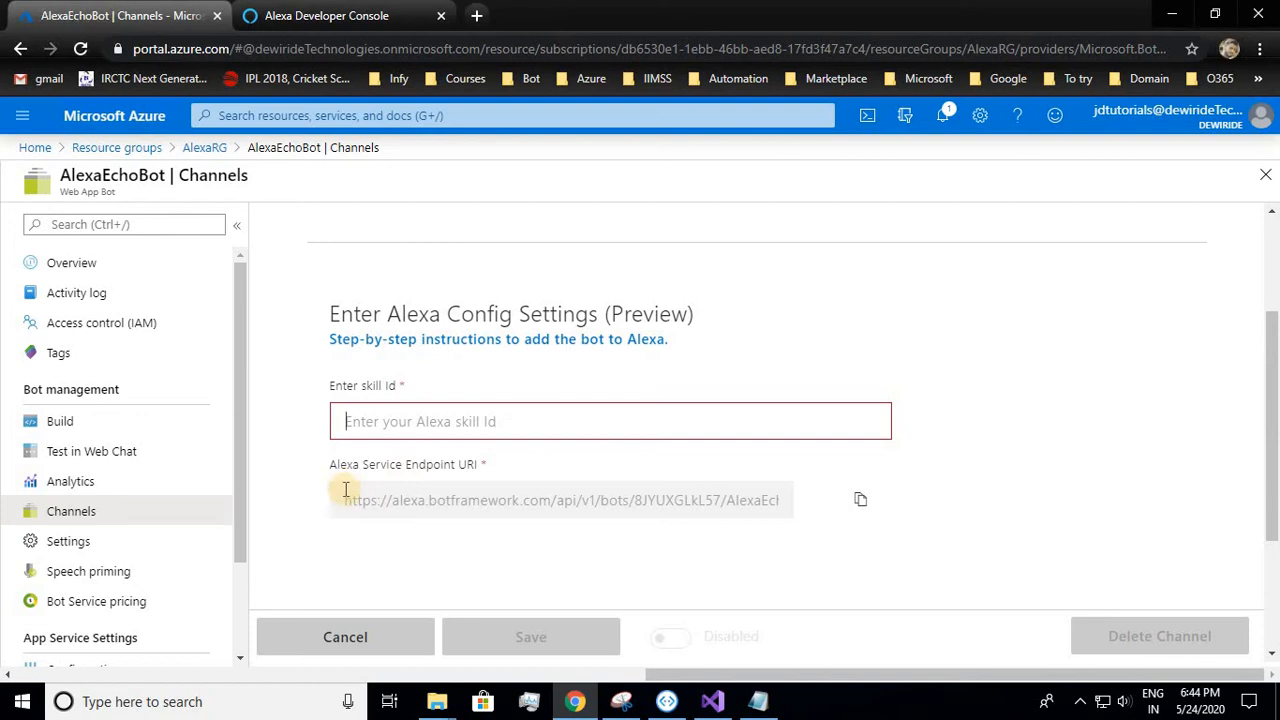
left_click(860, 500)
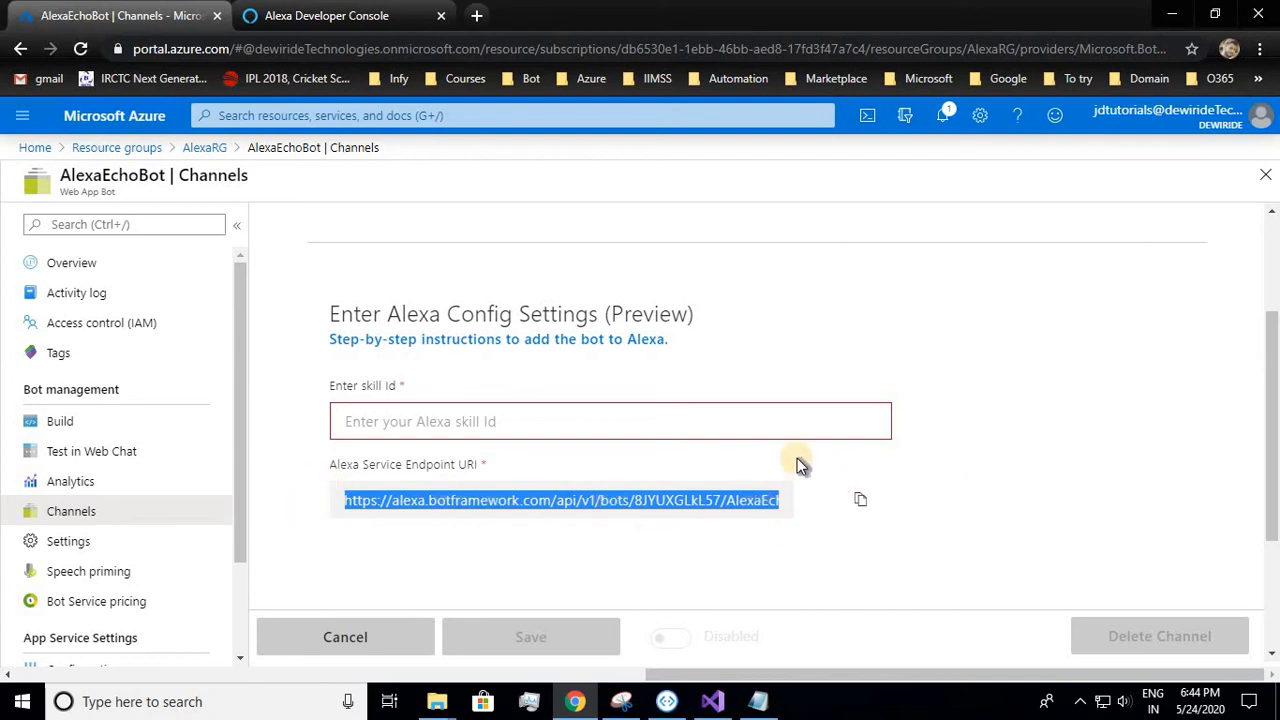
Step: Return to the Alexa Developer Console, open the skill's Endpoint settings and select HTTPS as the service endpoint type
left_click(295, 22)
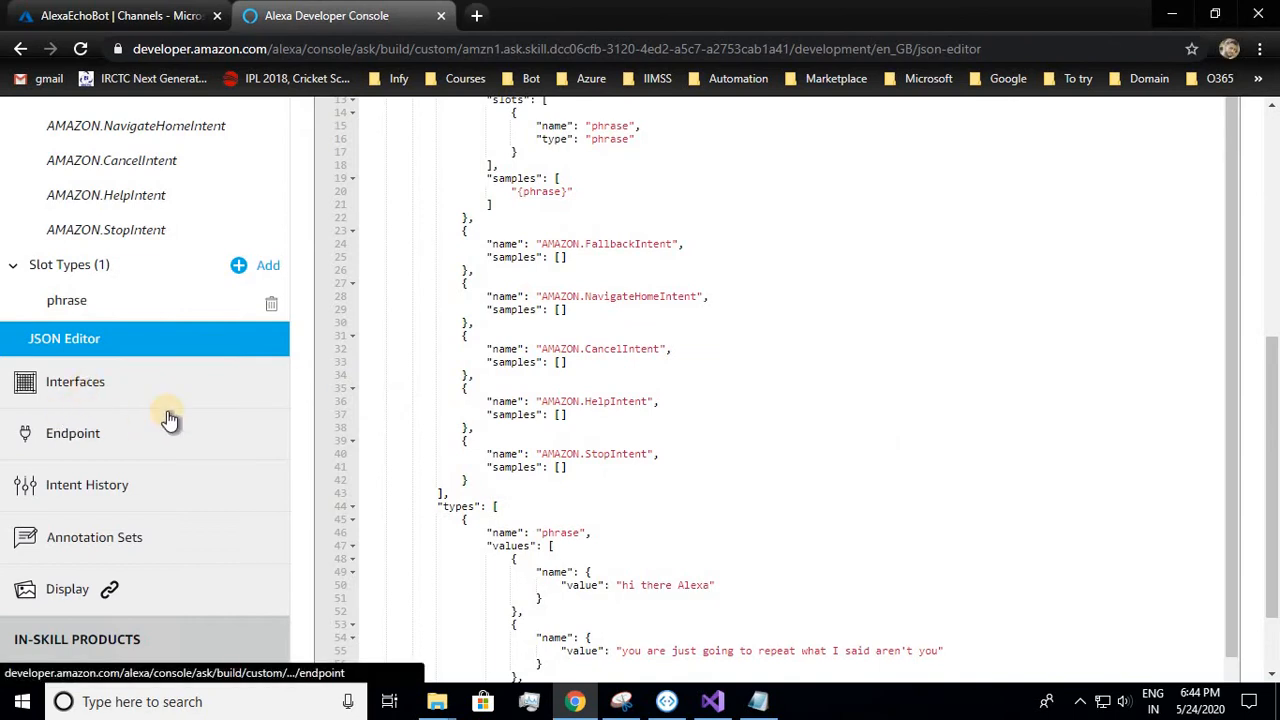
scroll(60, 360, "down", 1)
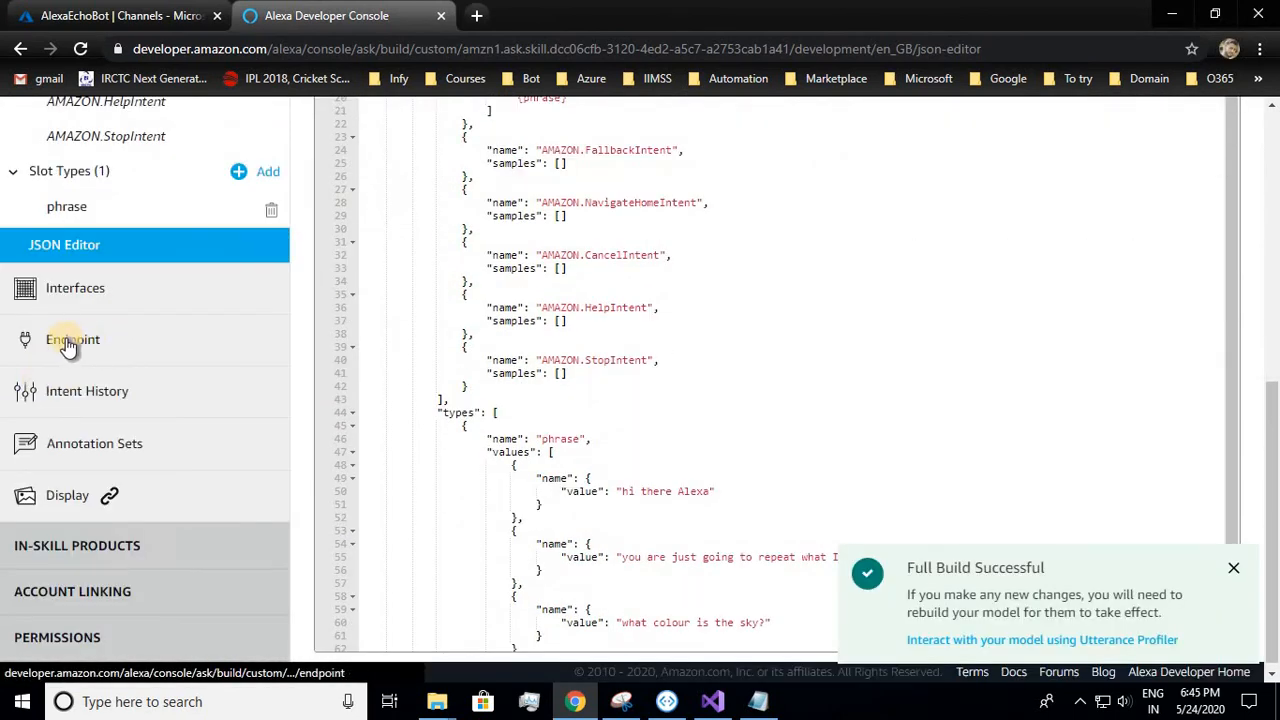
left_click(67, 343)
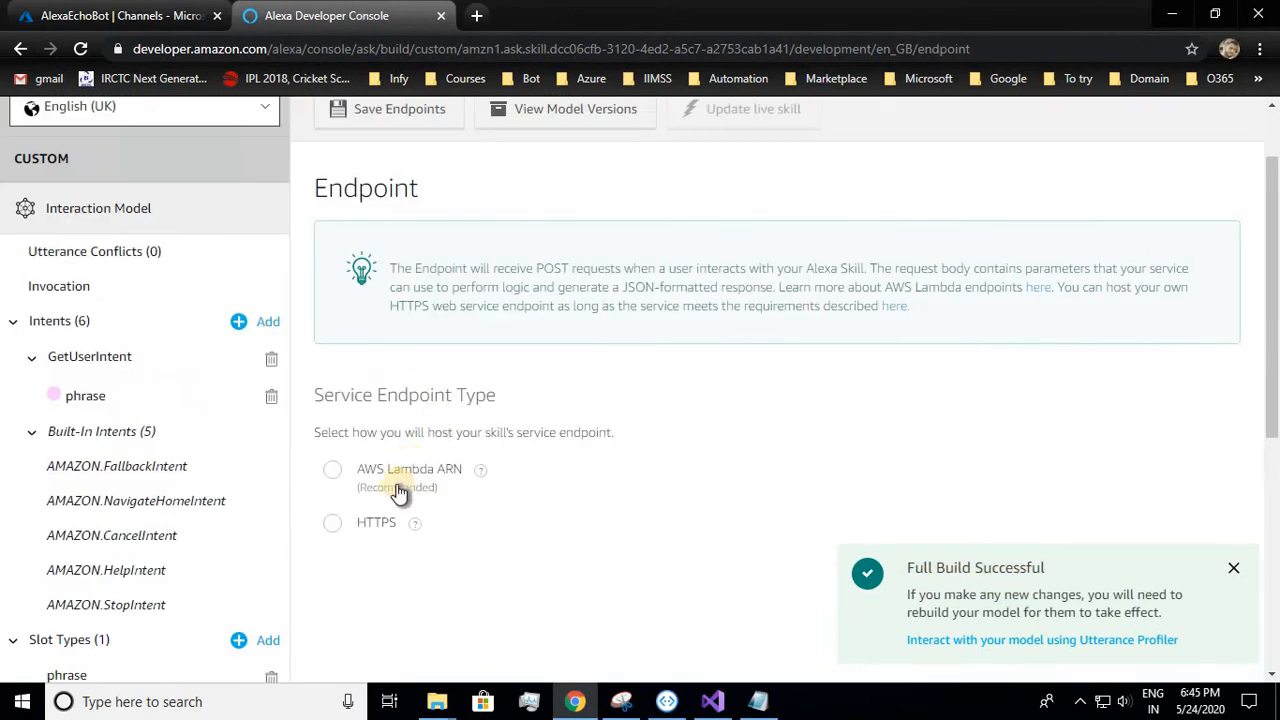
scroll(380, 430, "down", 3)
left_click(332, 336)
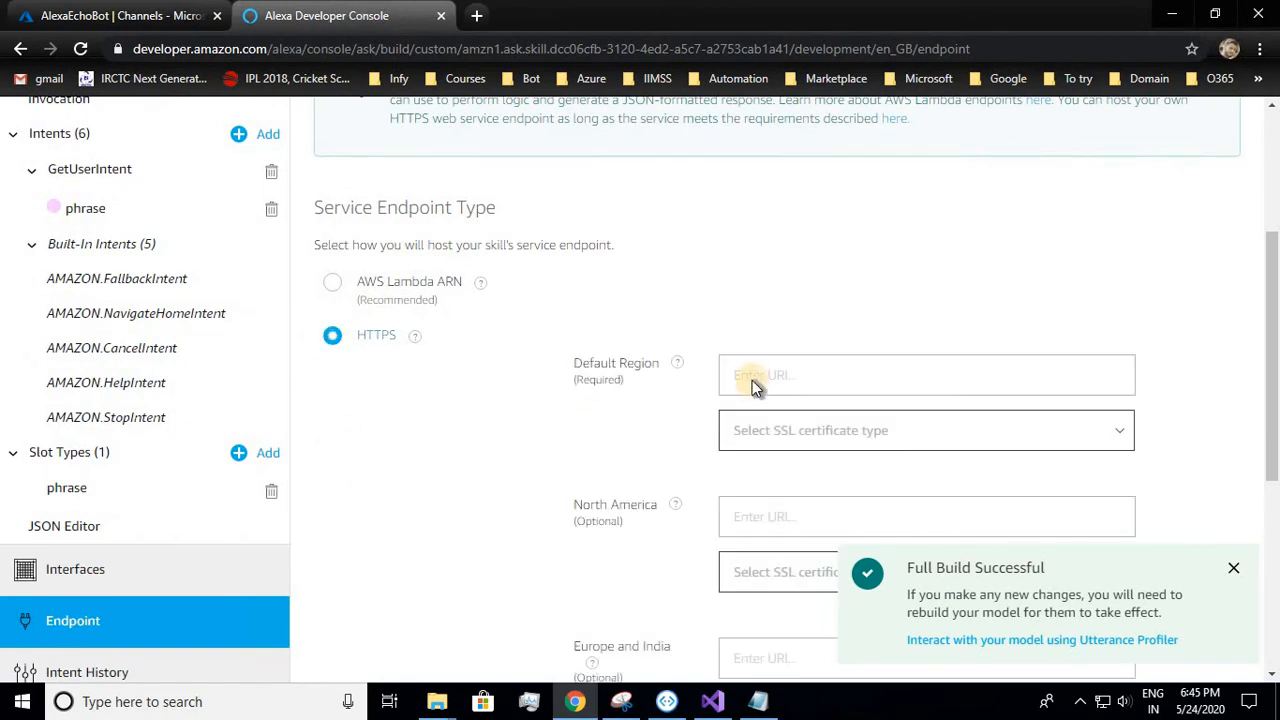
Step: Paste the copied Alexa Service Endpoint URI as the Default Region endpoint and check it against the Azure channel settings
left_click(757, 380)
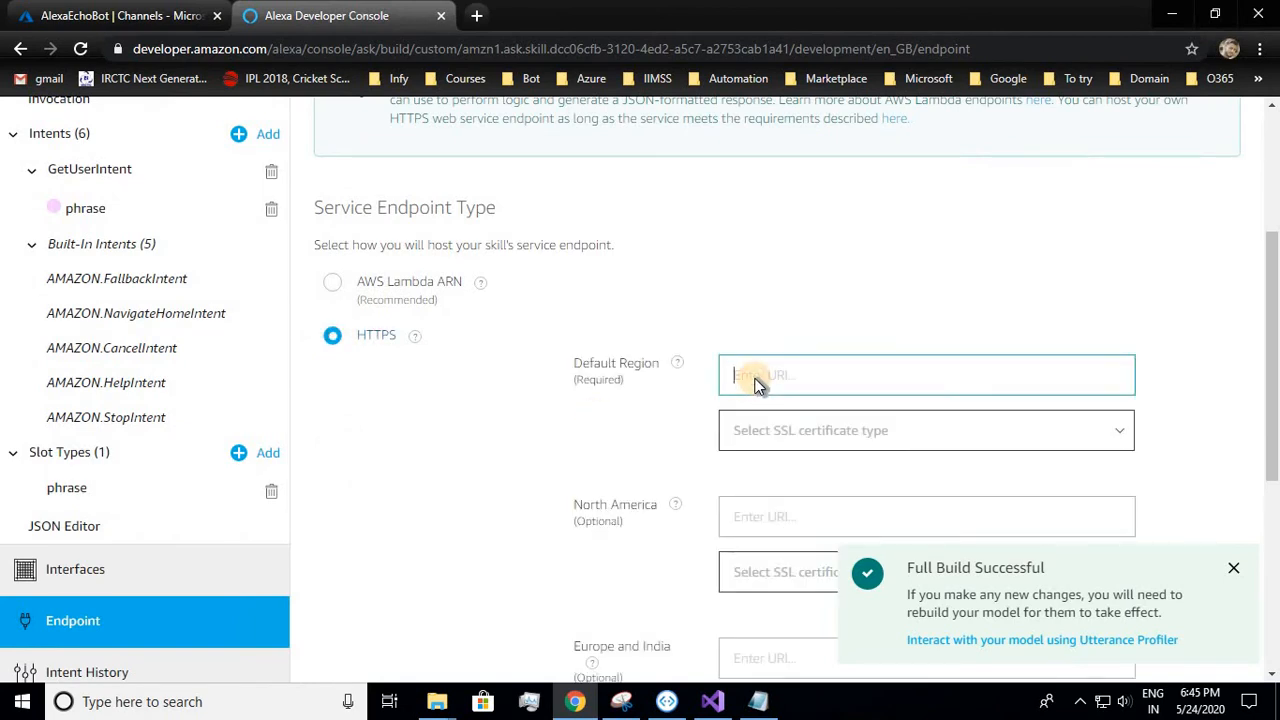
key("ctrl+v")
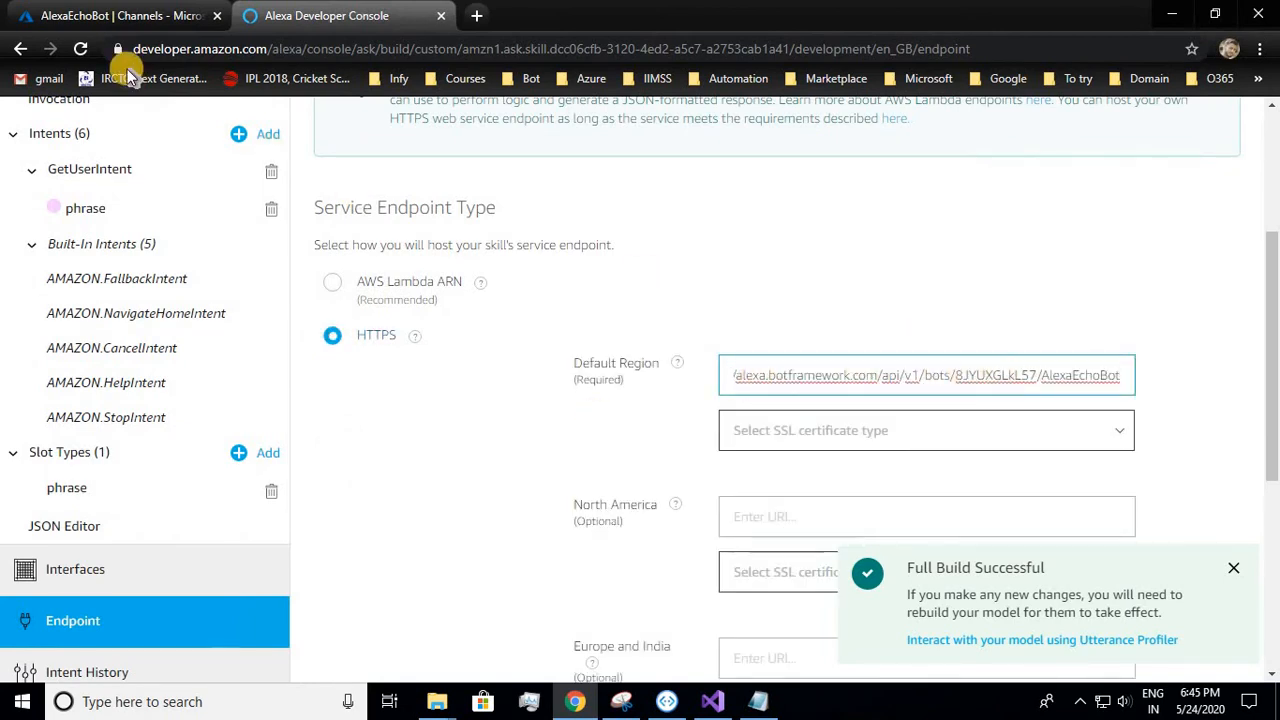
left_click(125, 15)
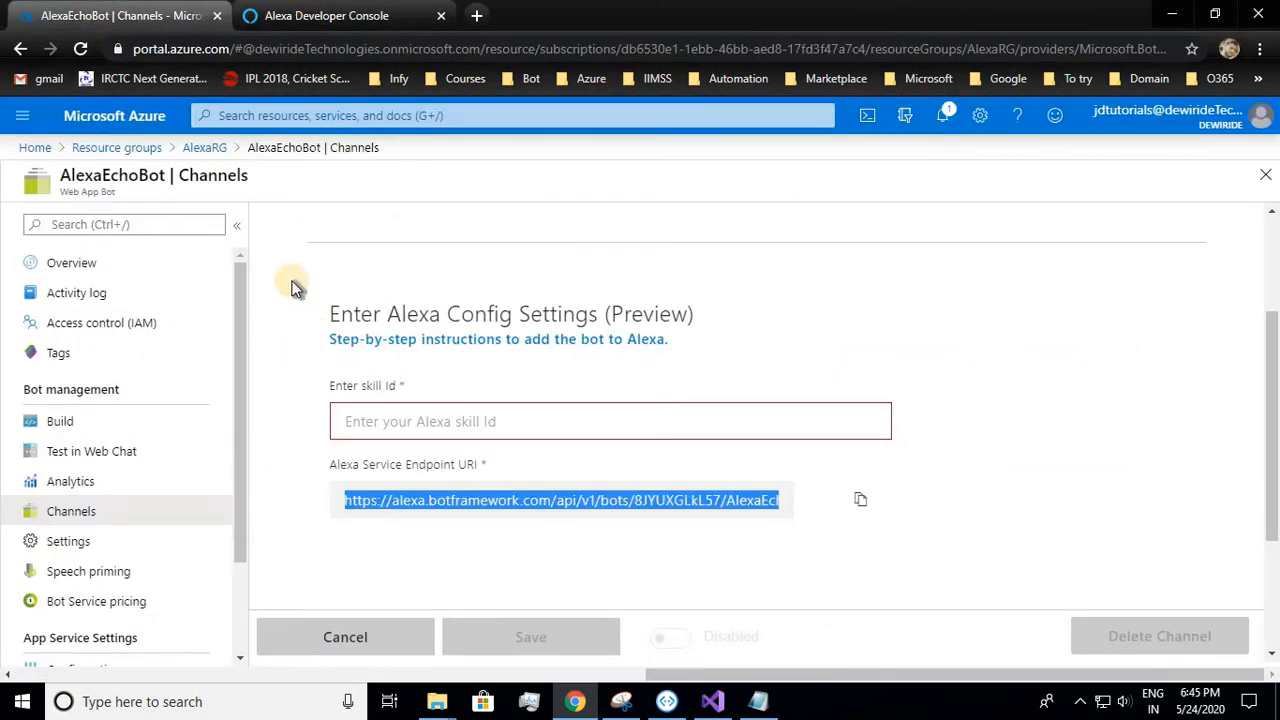
left_click(340, 17)
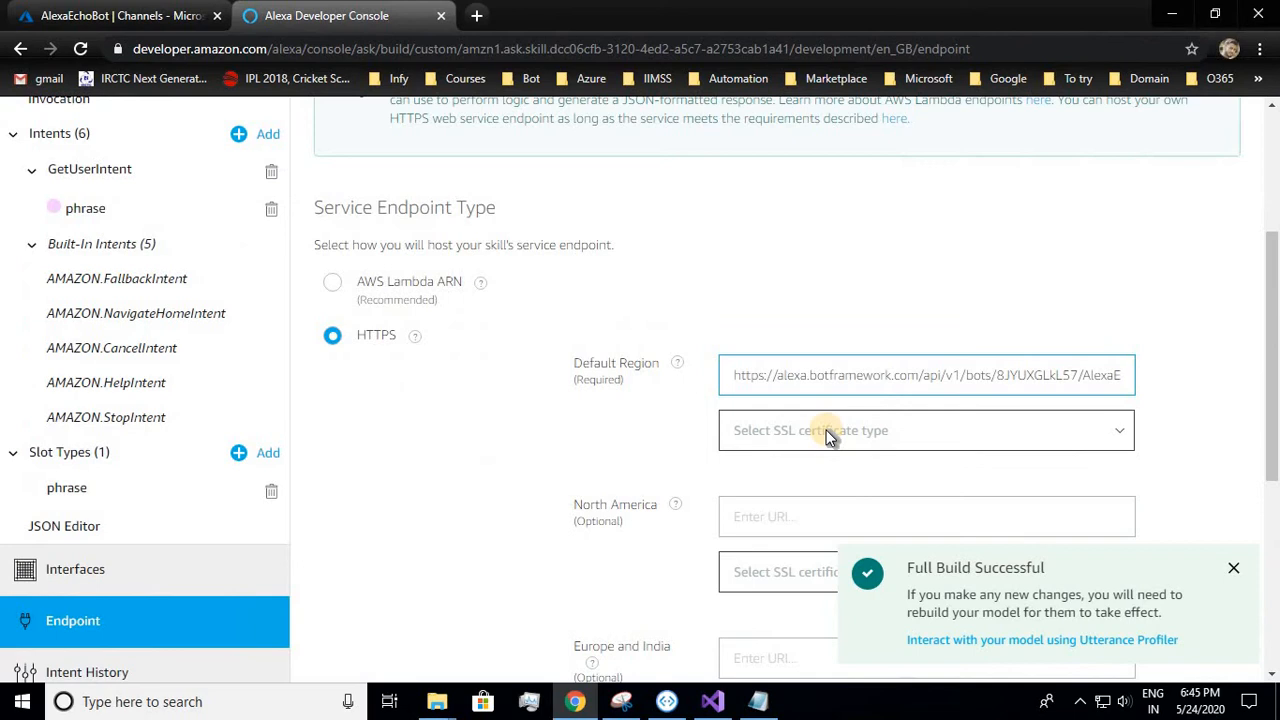
Step: Set the Default Region's SSL certificate type to the sub-domain with a wildcard certificate option and dismiss the build notification
left_click(825, 429)
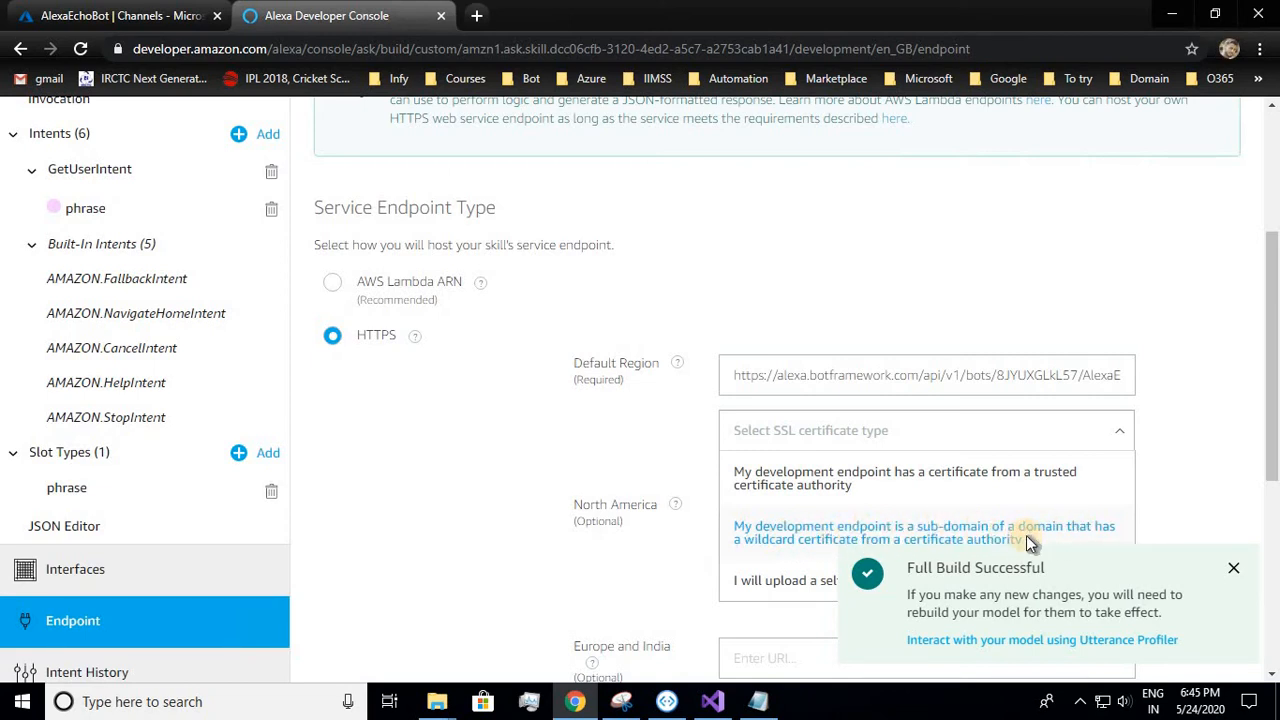
left_click(676, 482)
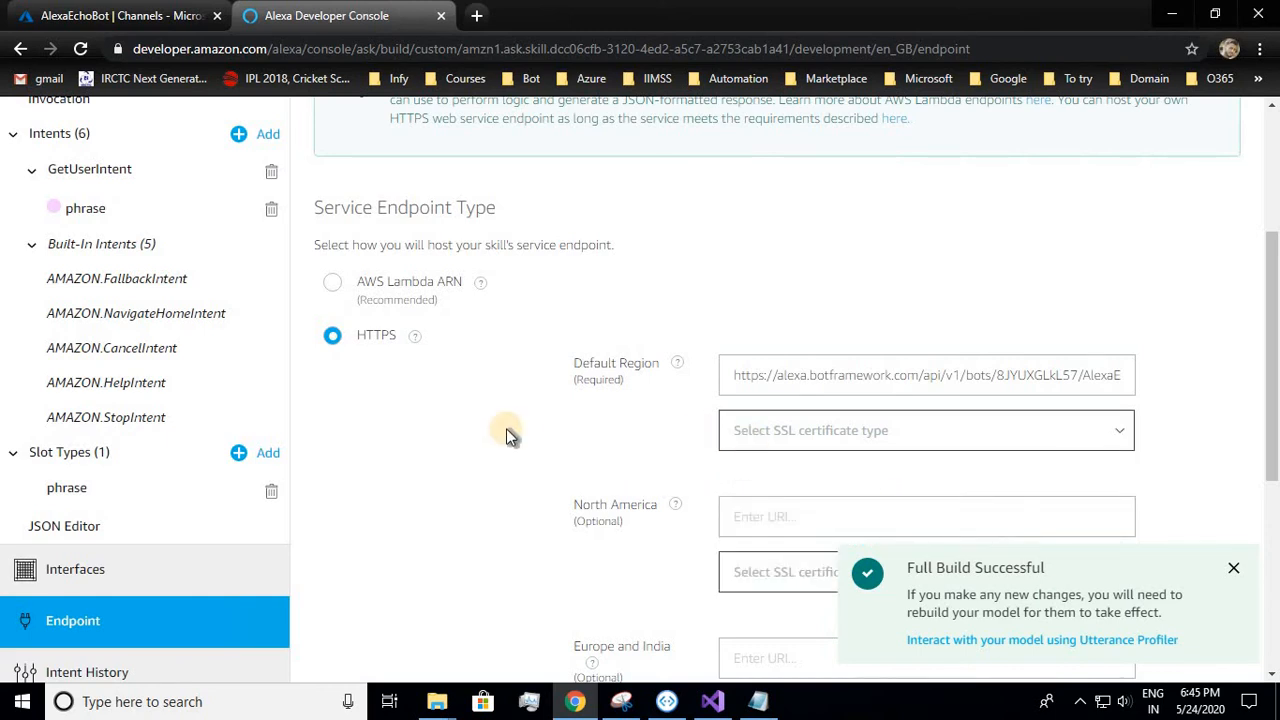
scroll(506, 428, "down", 1)
left_click(1024, 336)
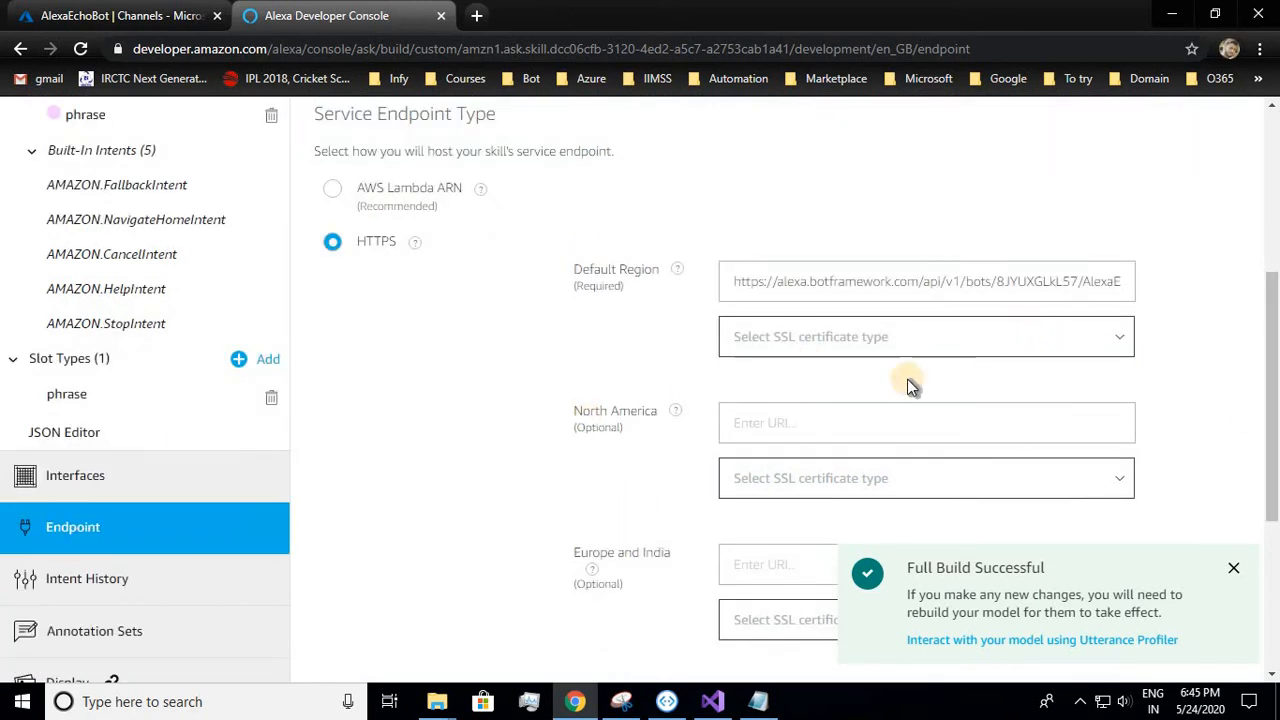
left_click(814, 440)
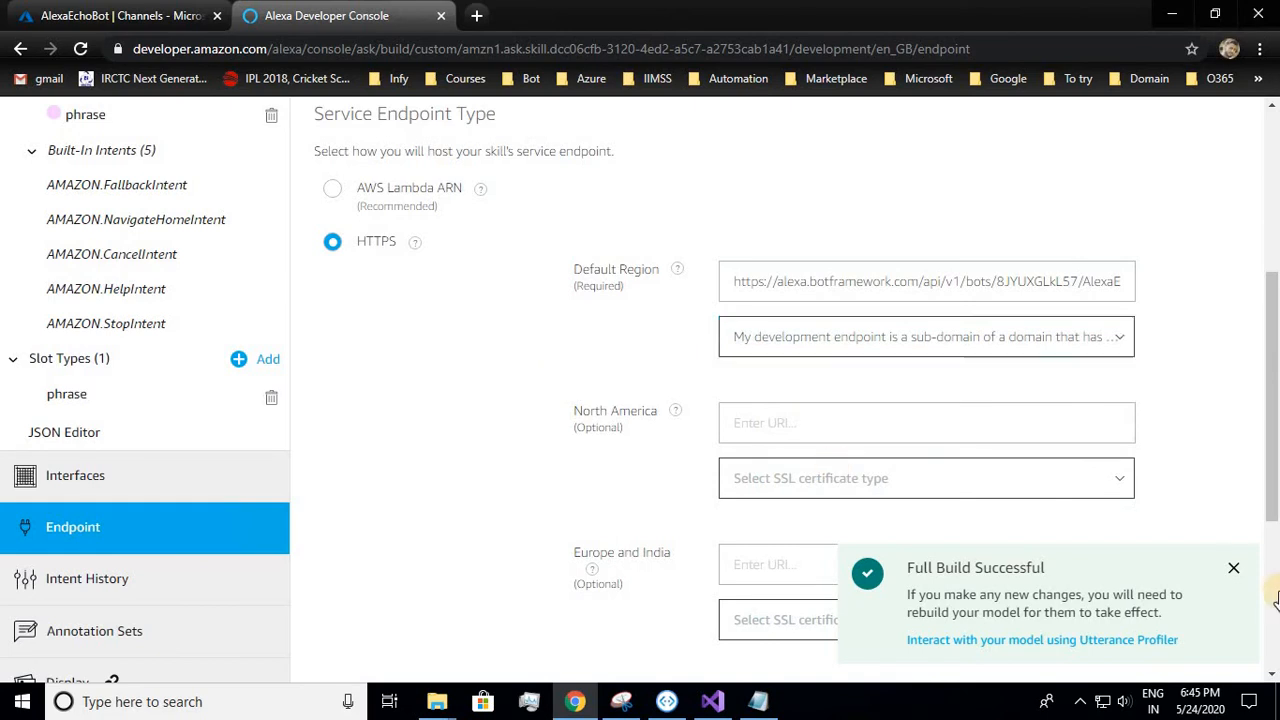
left_click(1233, 569)
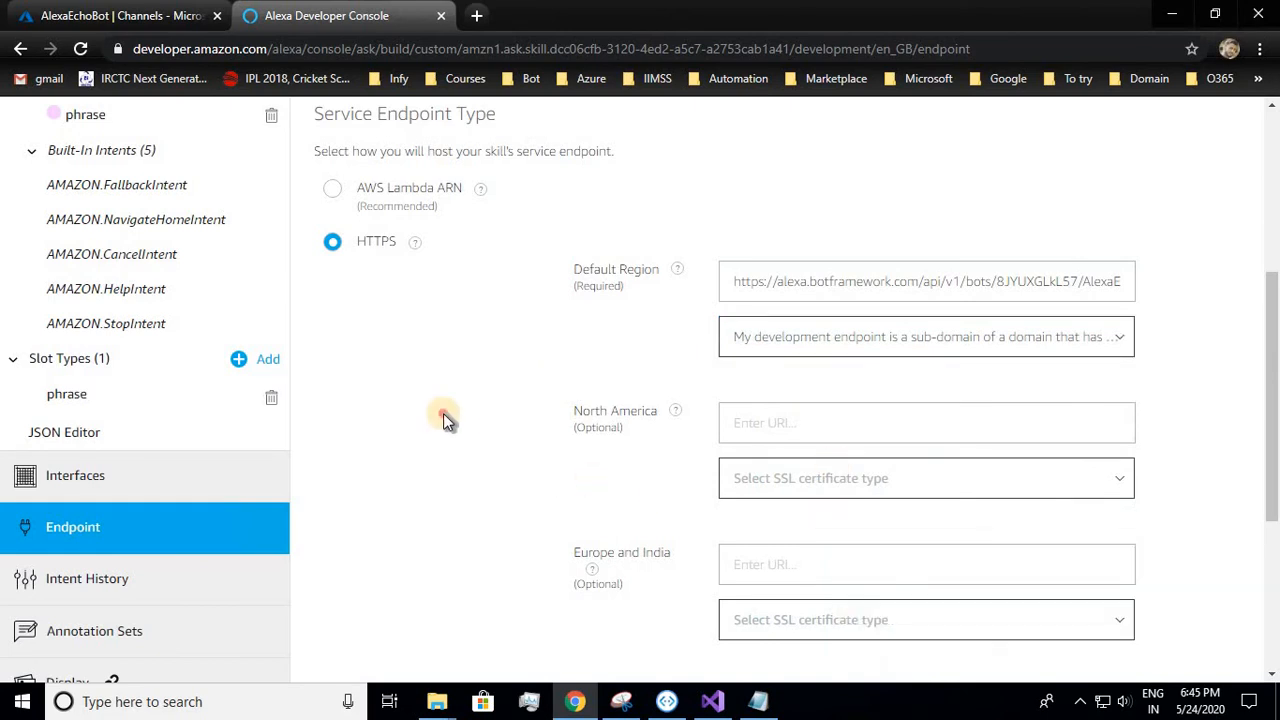
scroll(514, 480, "up", 4)
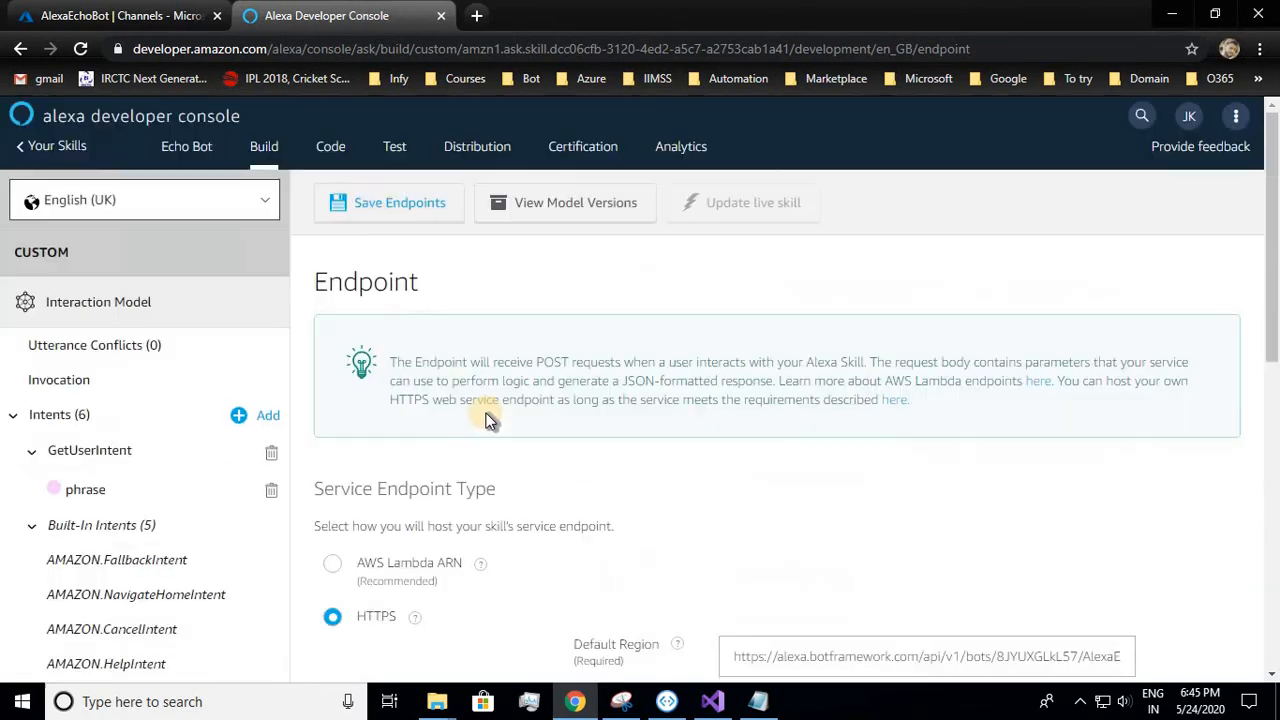
Step: Save the skill's endpoints, then save the interaction model from the Invocation settings and start building it
left_click(383, 213)
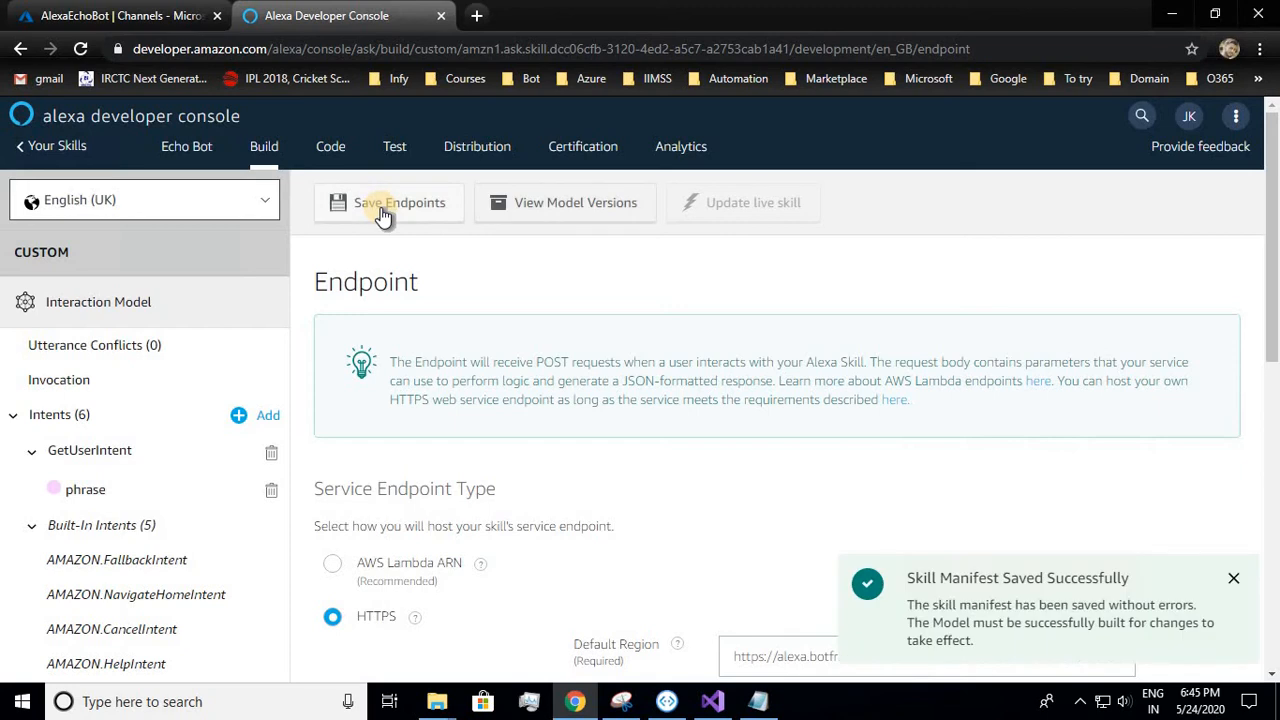
left_click(62, 385)
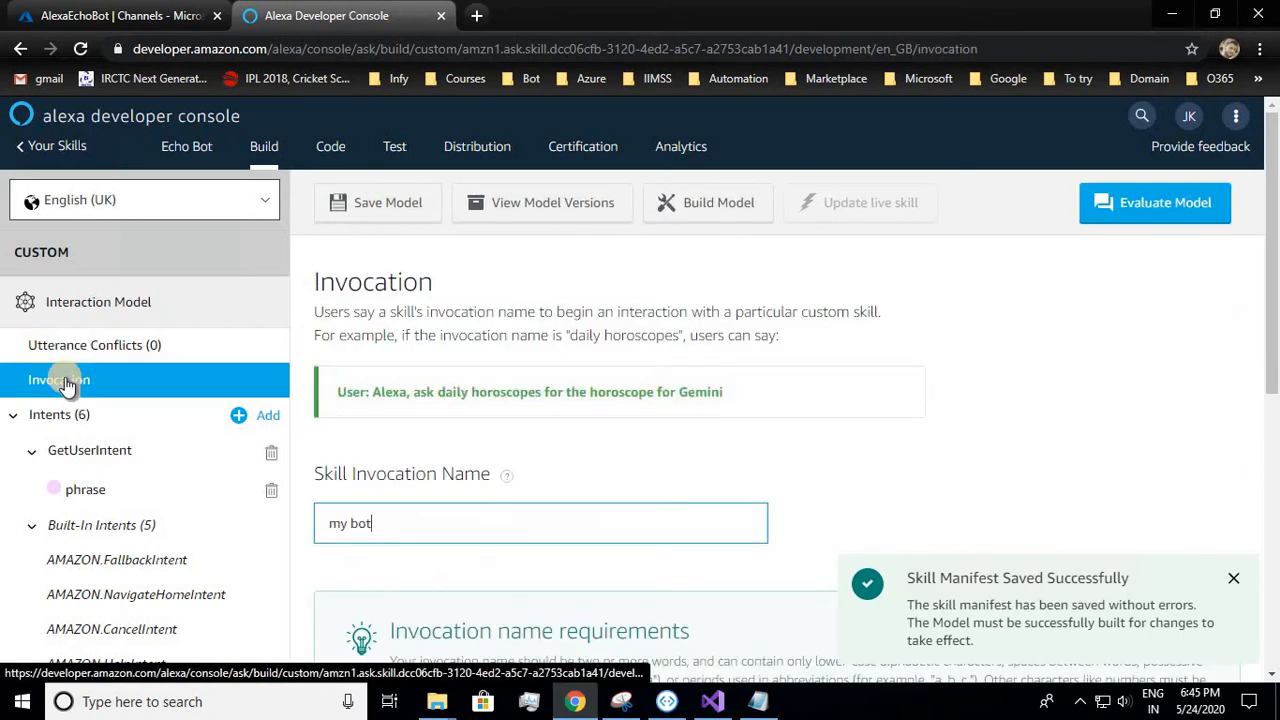
left_click(395, 210)
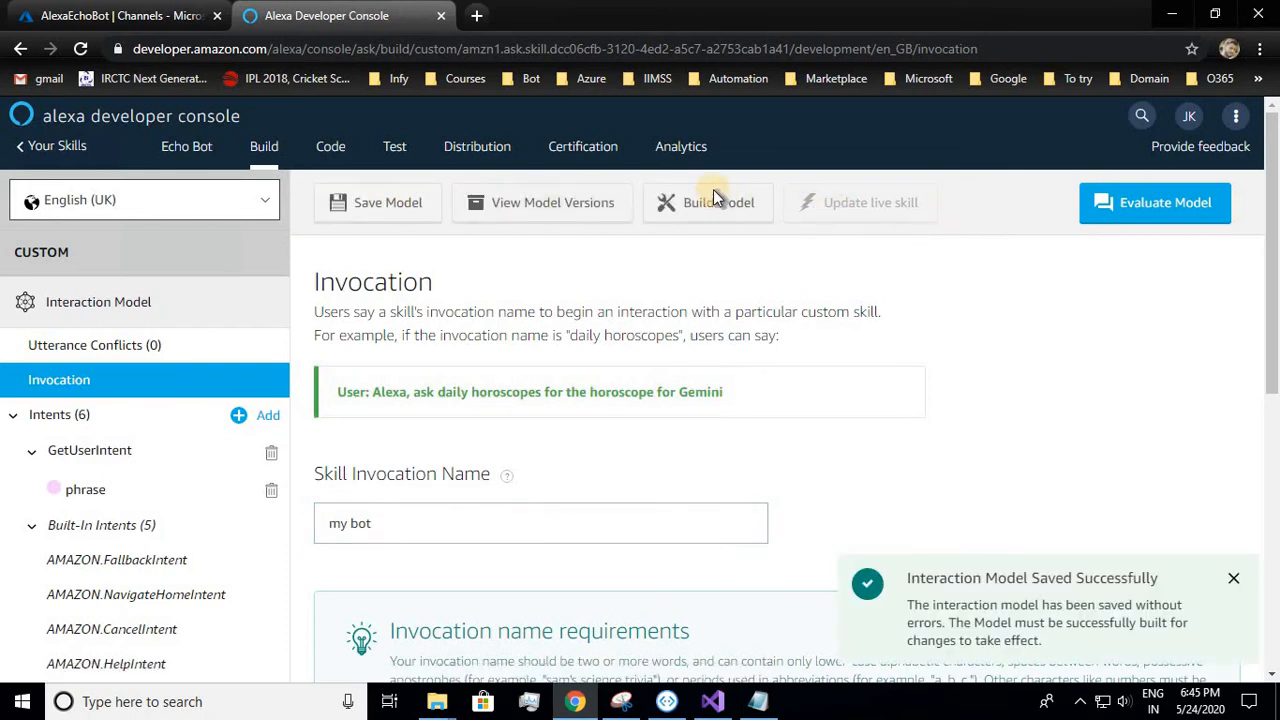
left_click(716, 200)
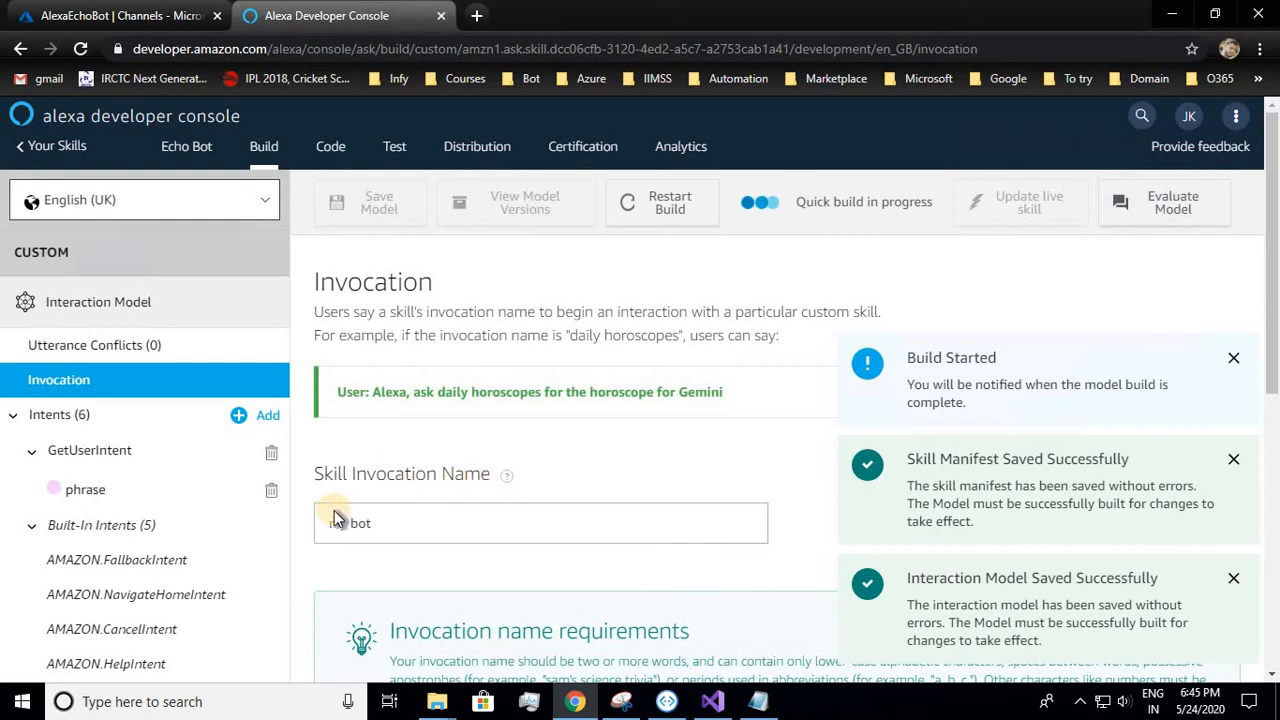
scroll(150, 570, "down", 3)
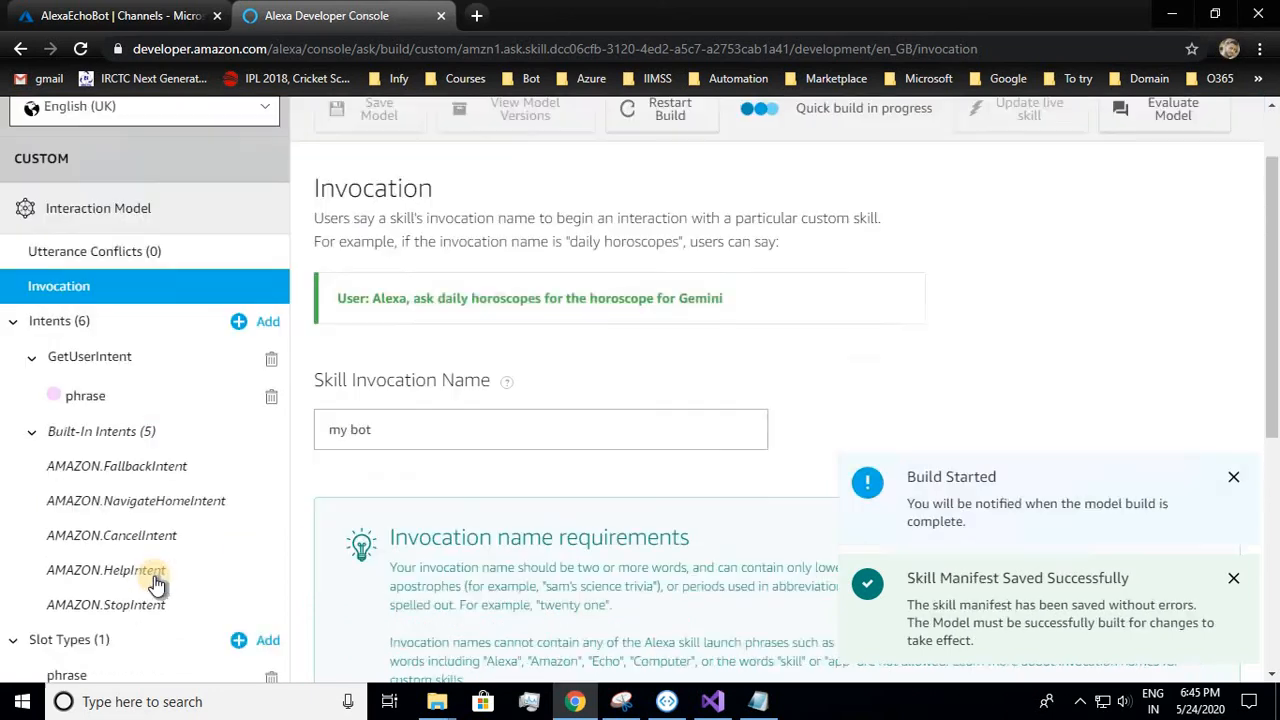
scroll(157, 585, "up", 3)
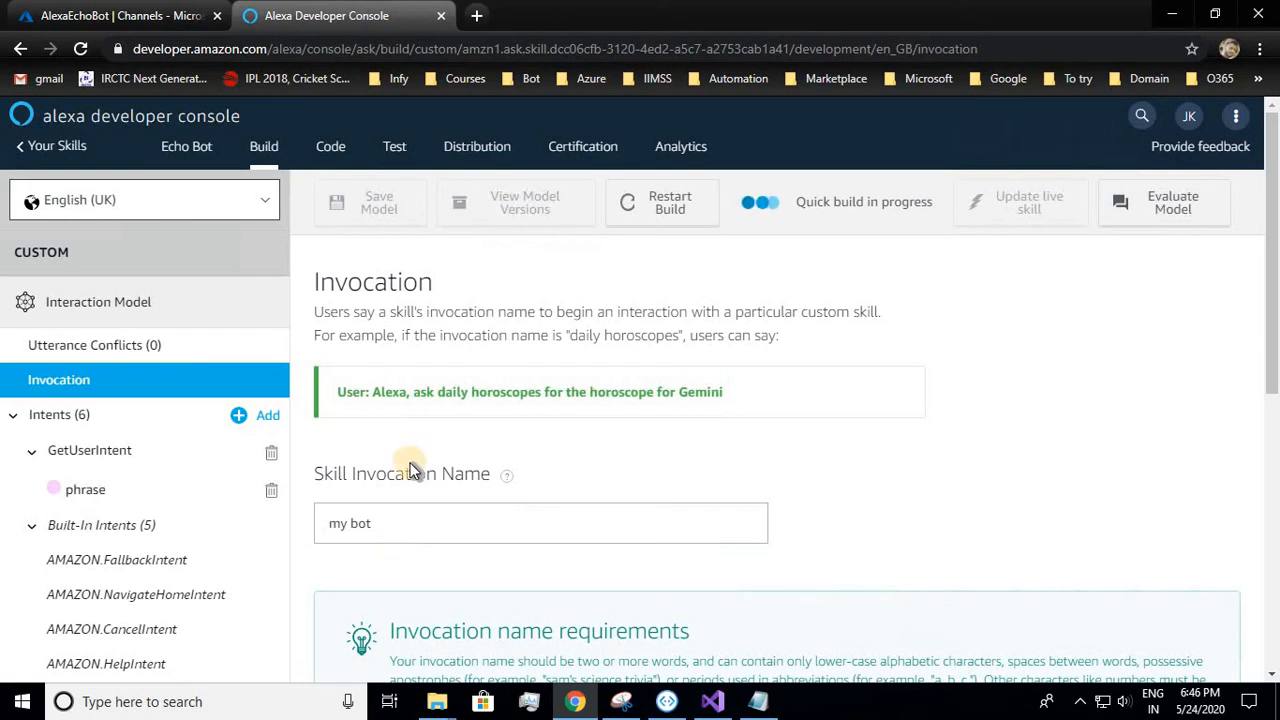
Step: Return to the list of Alexa skills, copy the Echo Bot skill's Skill ID and close its dialog
left_click(38, 156)
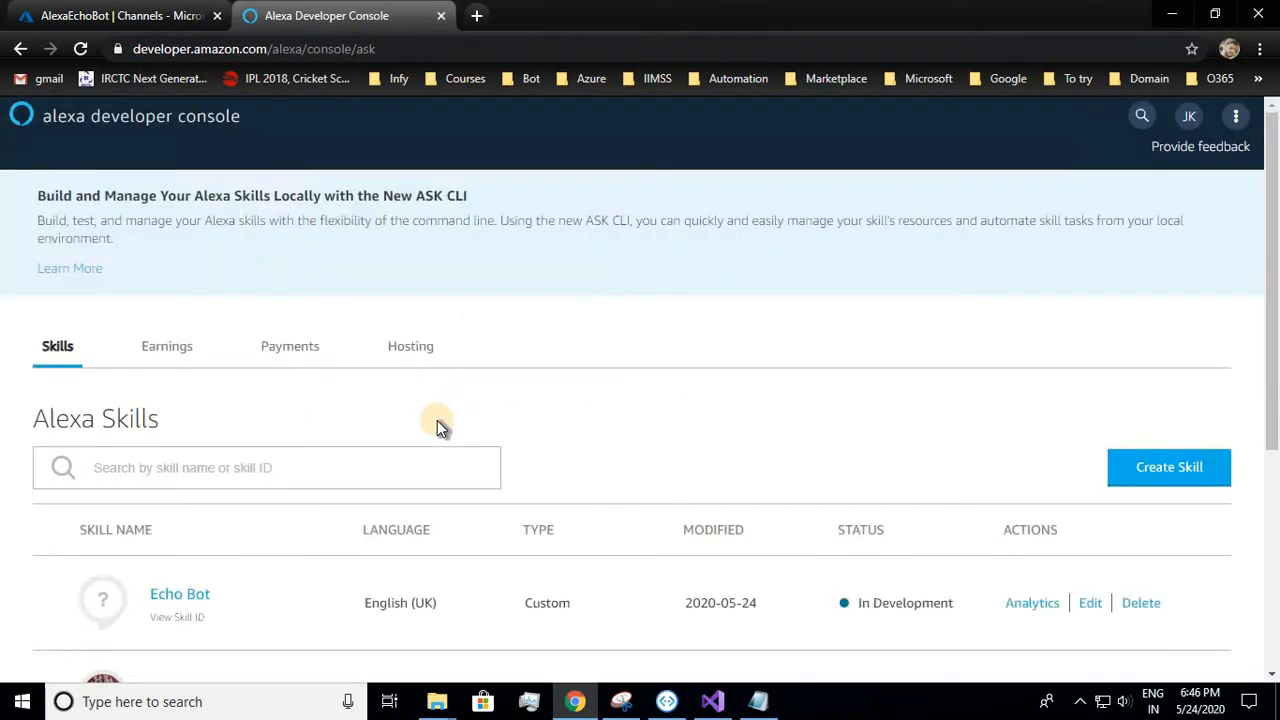
scroll(437, 420, "down", 4)
scroll(180, 340, "up", 1)
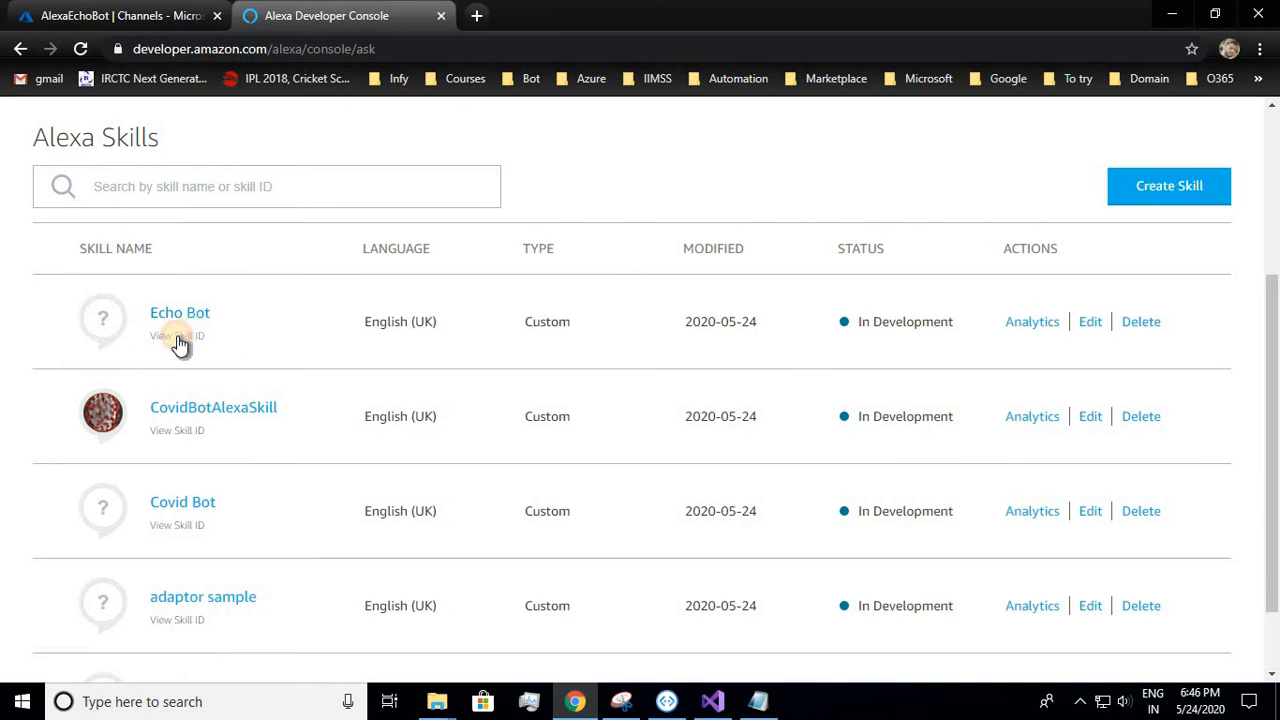
left_click(178, 337)
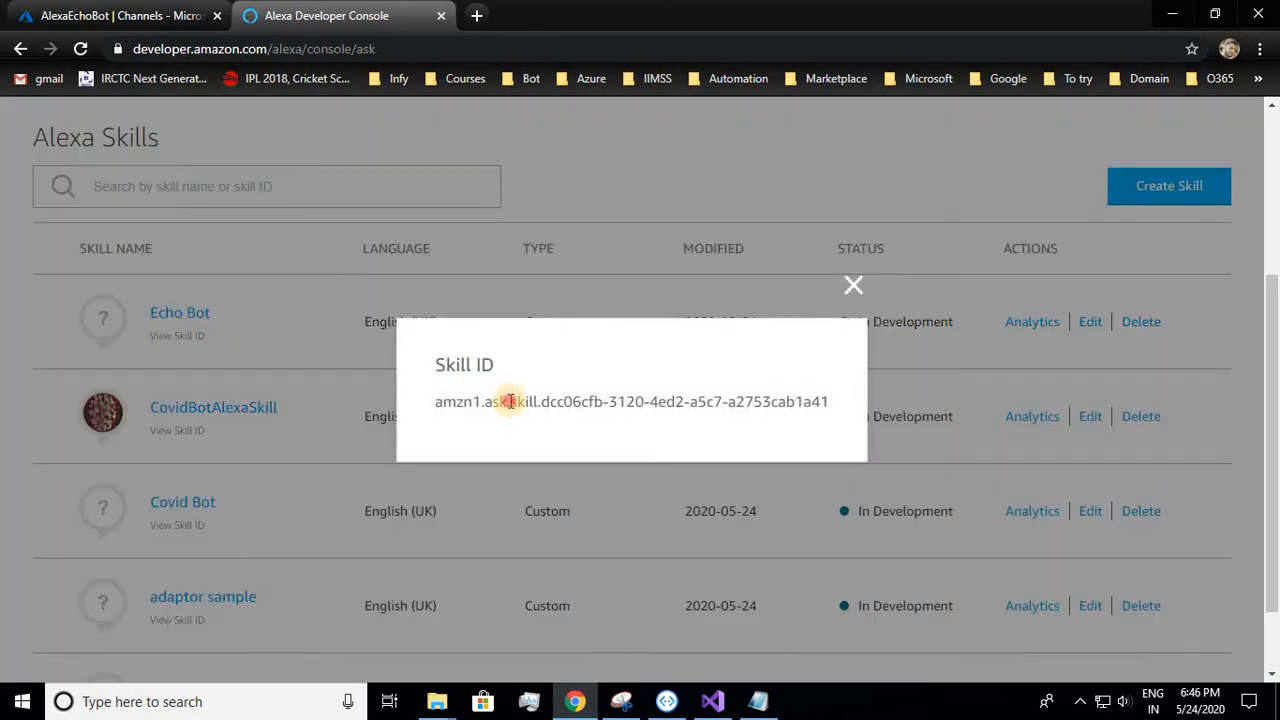
triple_click(510, 401)
key("ctrl+c")
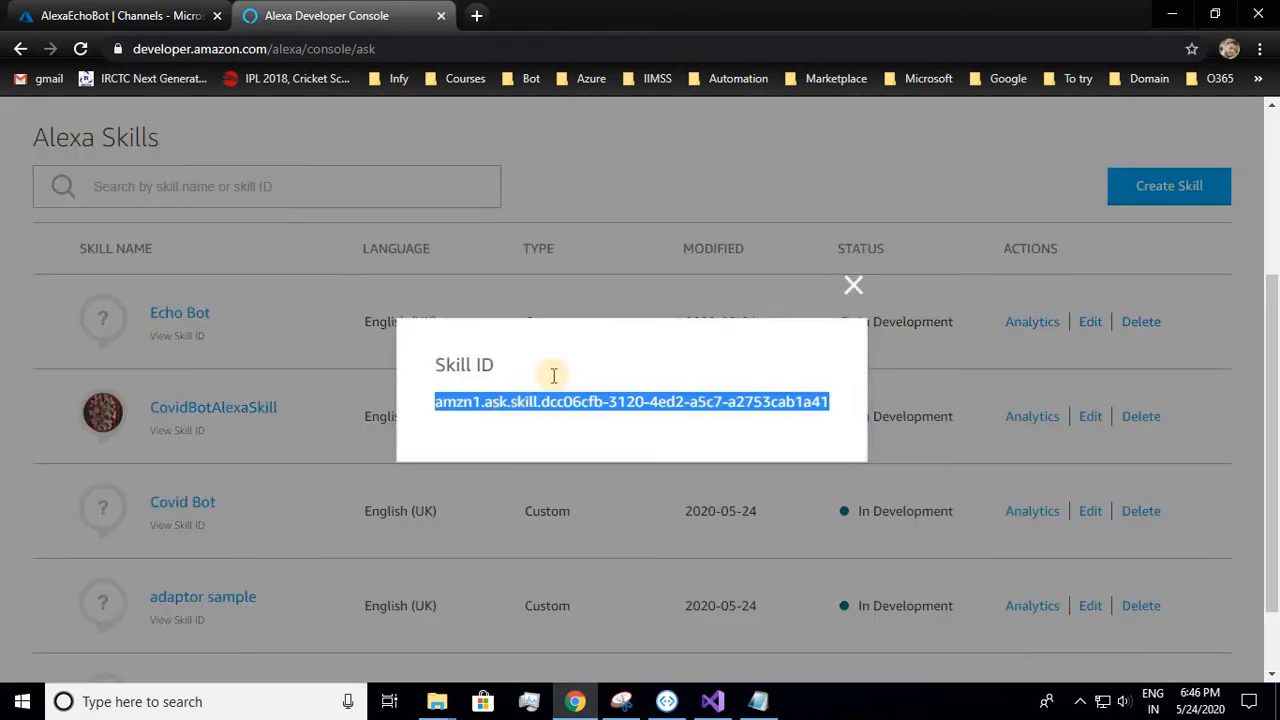
left_click(333, 186)
left_click(333, 186)
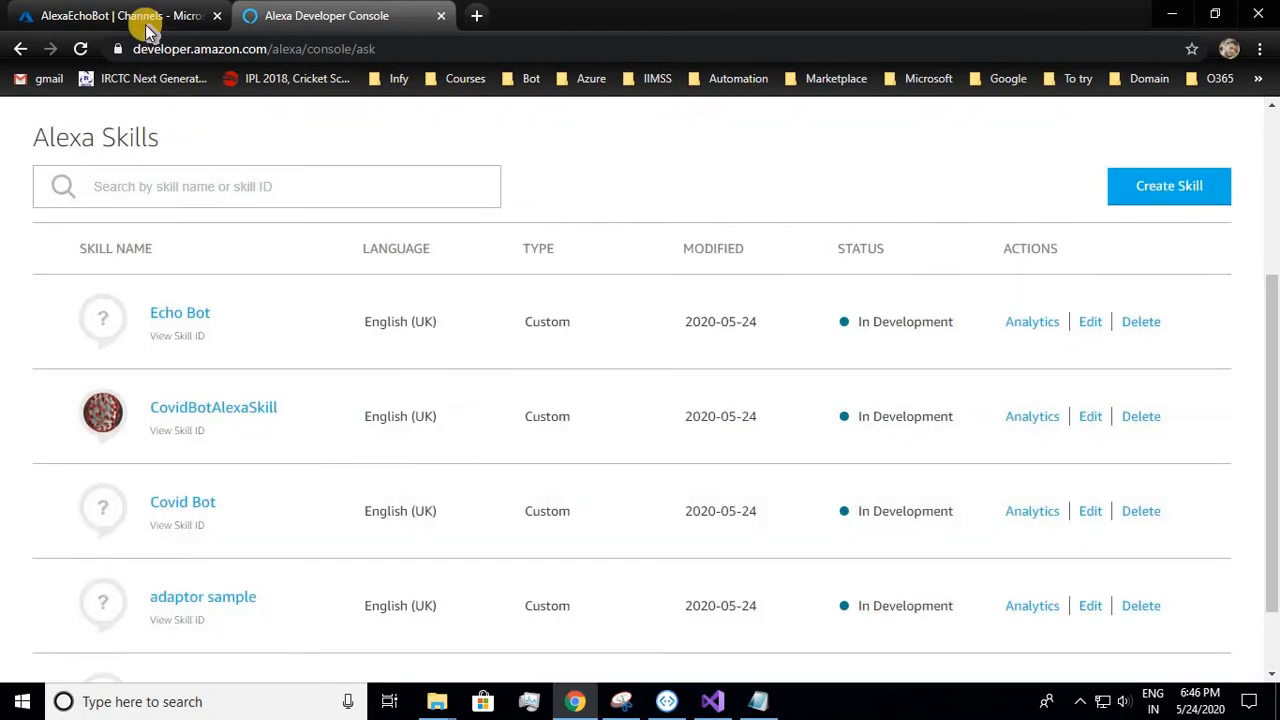
Step: Switch to the Azure portal and paste the copied skill ID into AlexaEchoBot's Alexa channel settings
left_click(110, 18)
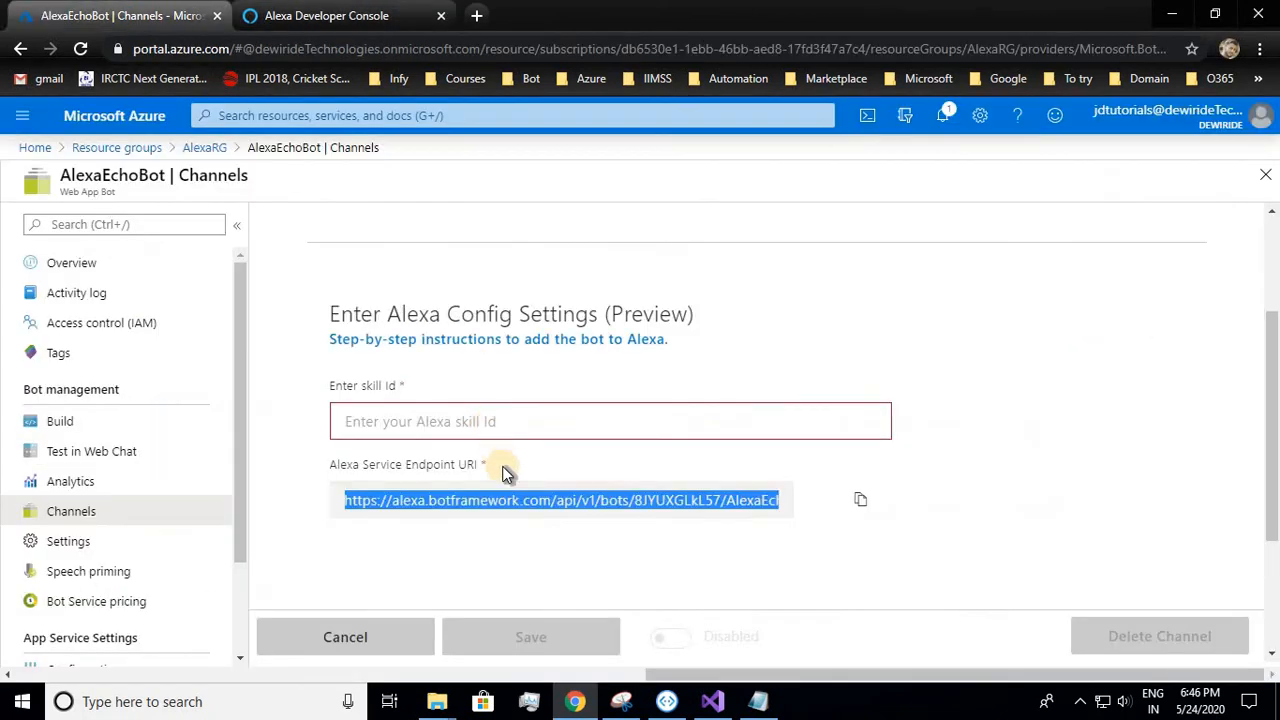
left_click(452, 413)
key("ctrl+v")
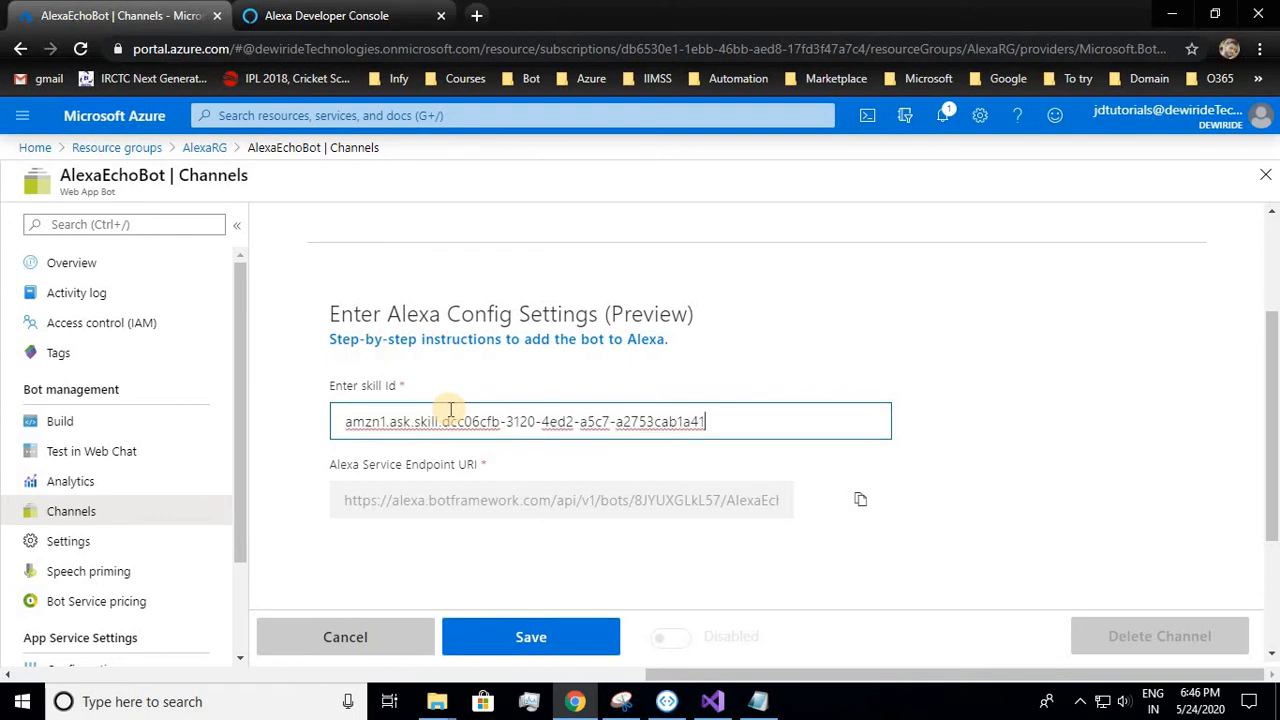
Step: Switch to the Alexa Developer Console and reopen the Echo Bot skill to check its build status
left_click(290, 15)
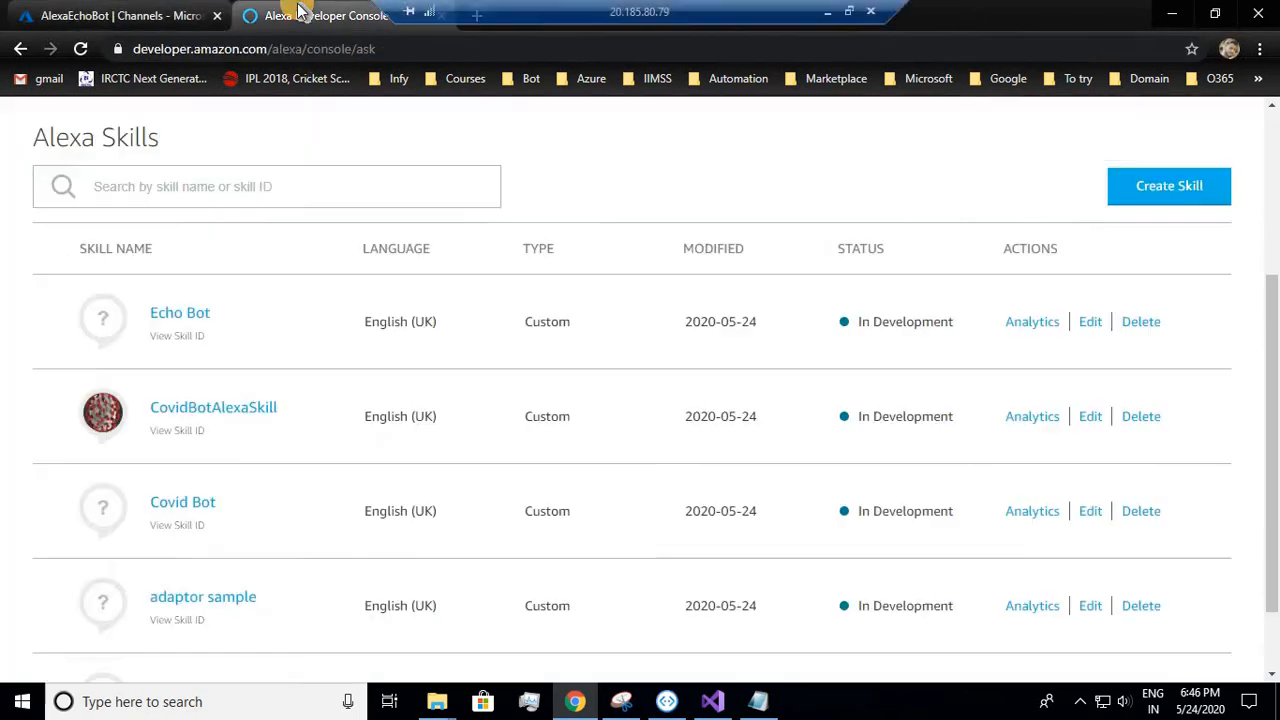
left_click(177, 323)
left_click_drag(908, 567, 1045, 567)
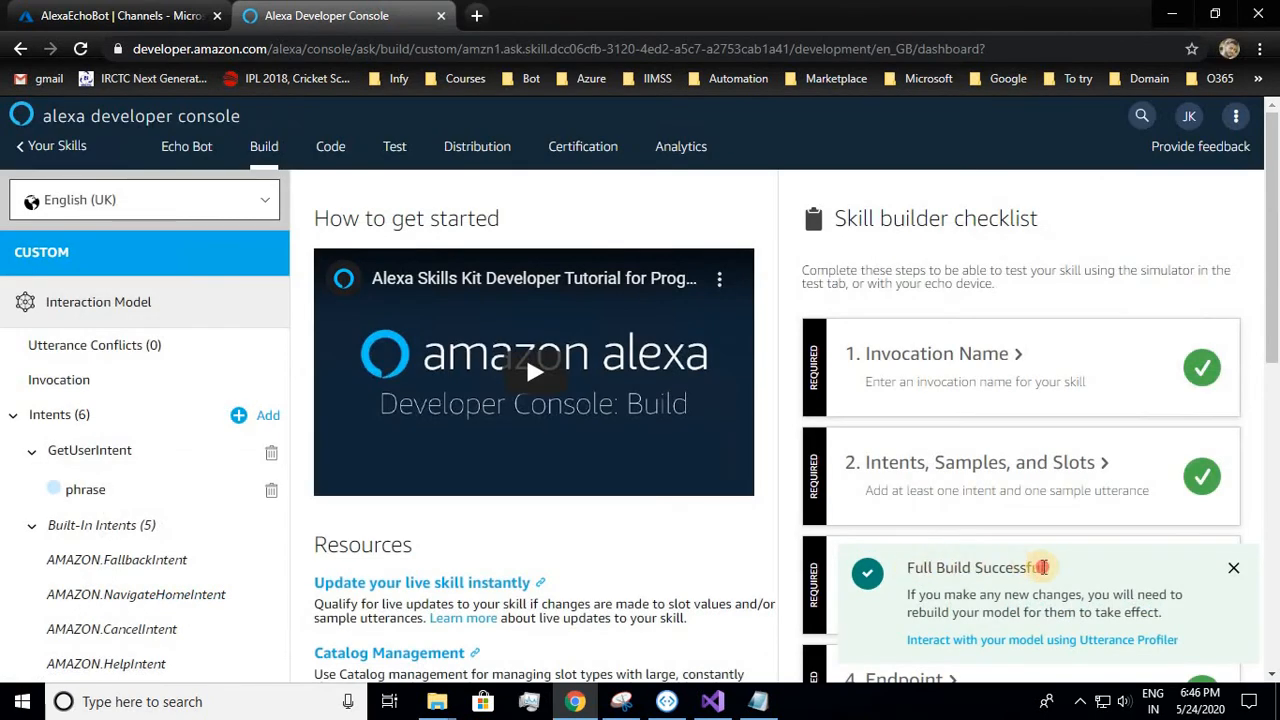
Step: Return to the Azure portal, save the Alexa channel settings and check Alexa's health in AlexaEchoBot's channel list
left_click(52, 16)
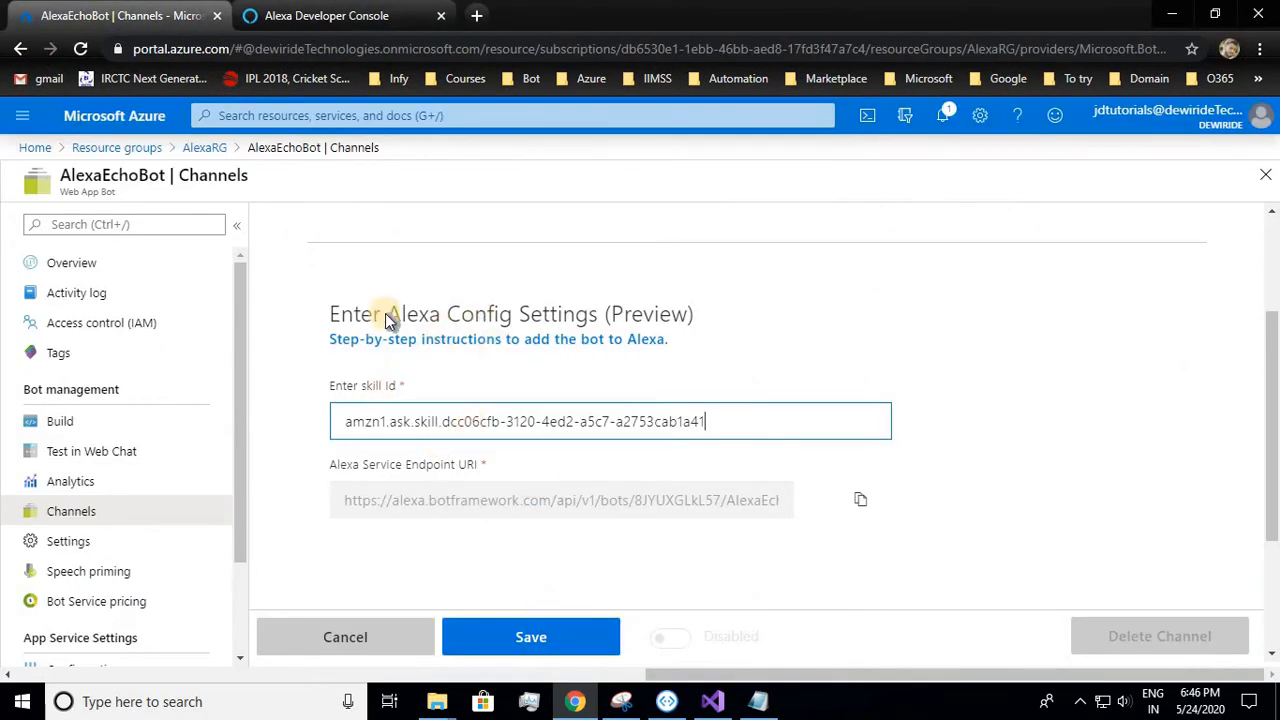
left_click(535, 640)
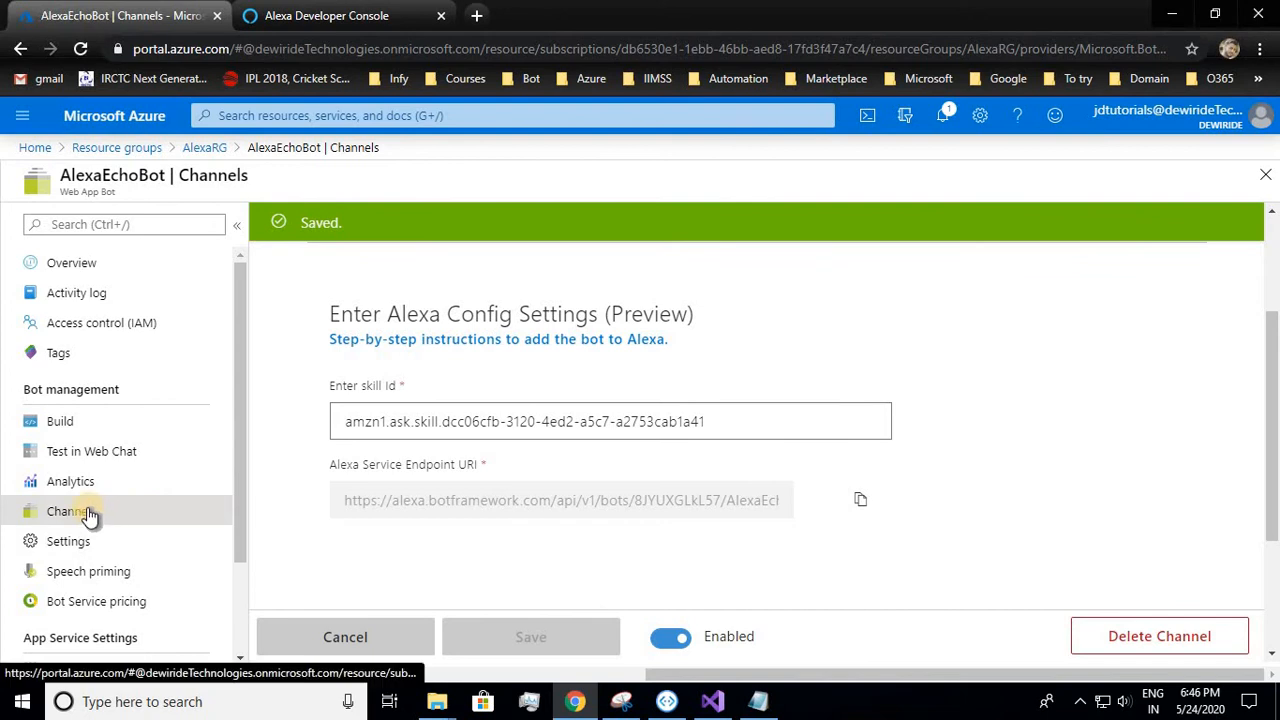
left_click(63, 455)
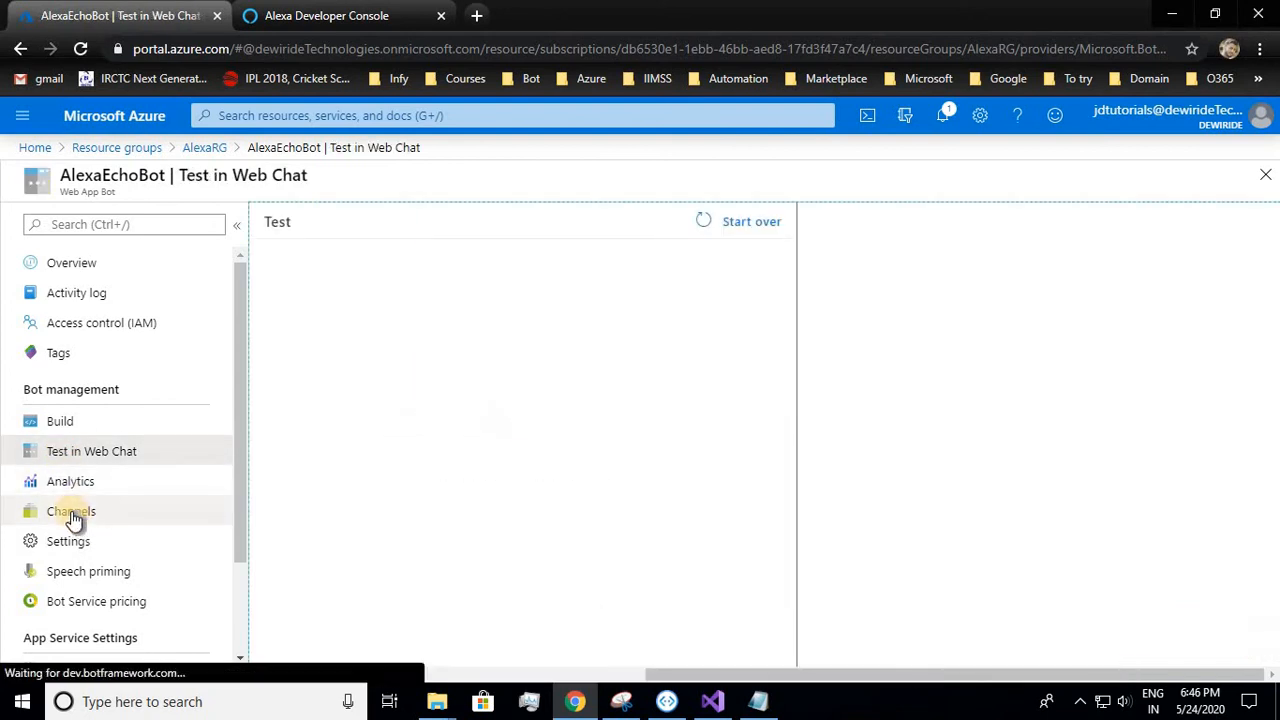
left_click(73, 518)
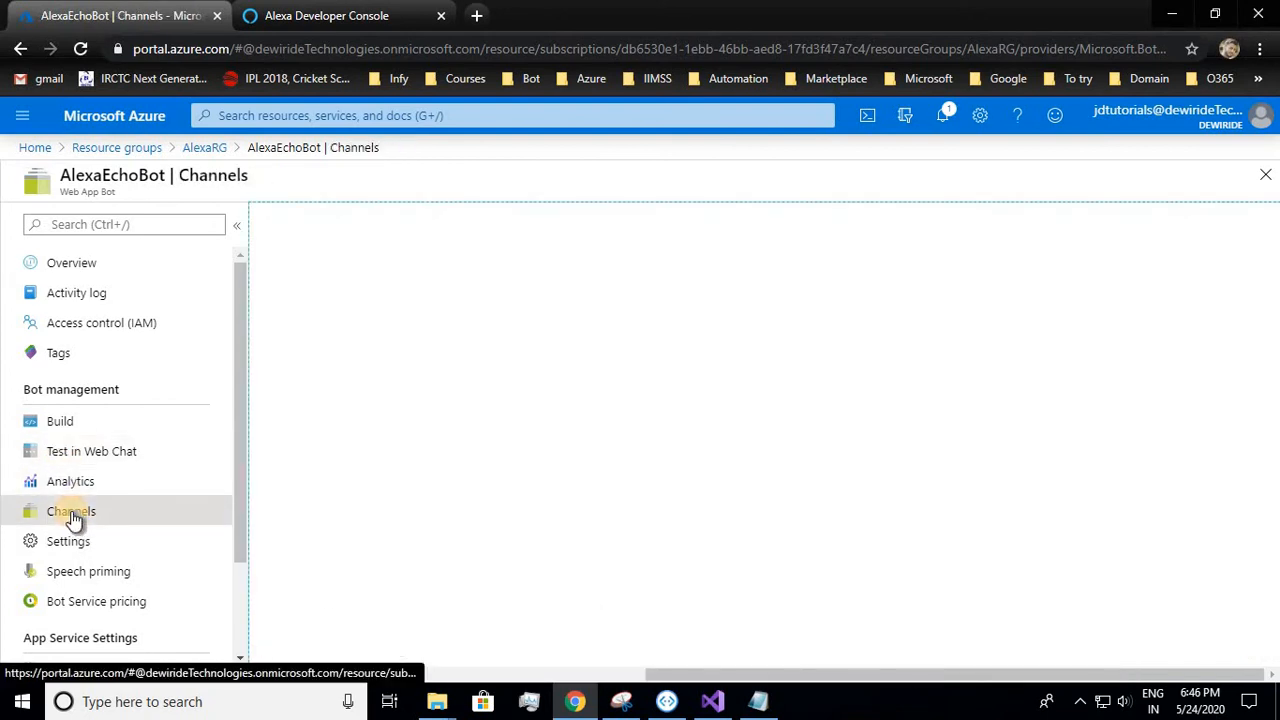
left_click(373, 385)
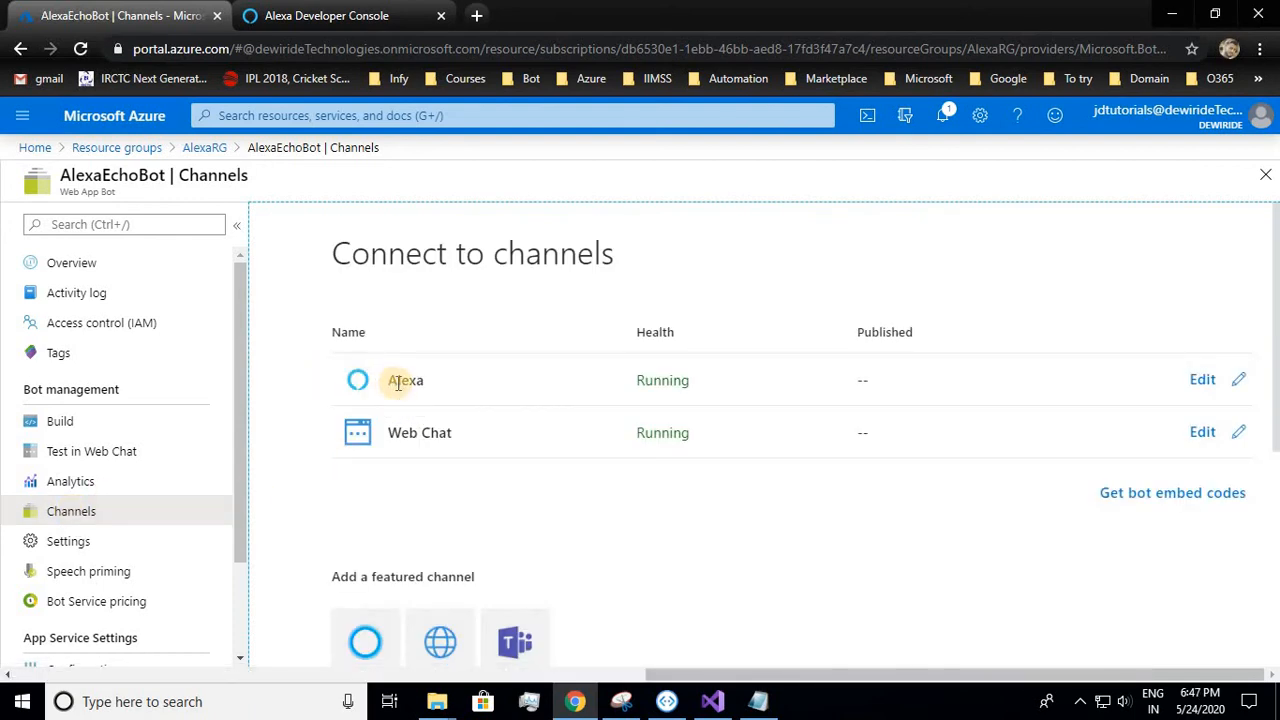
left_click_drag(390, 380, 424, 382)
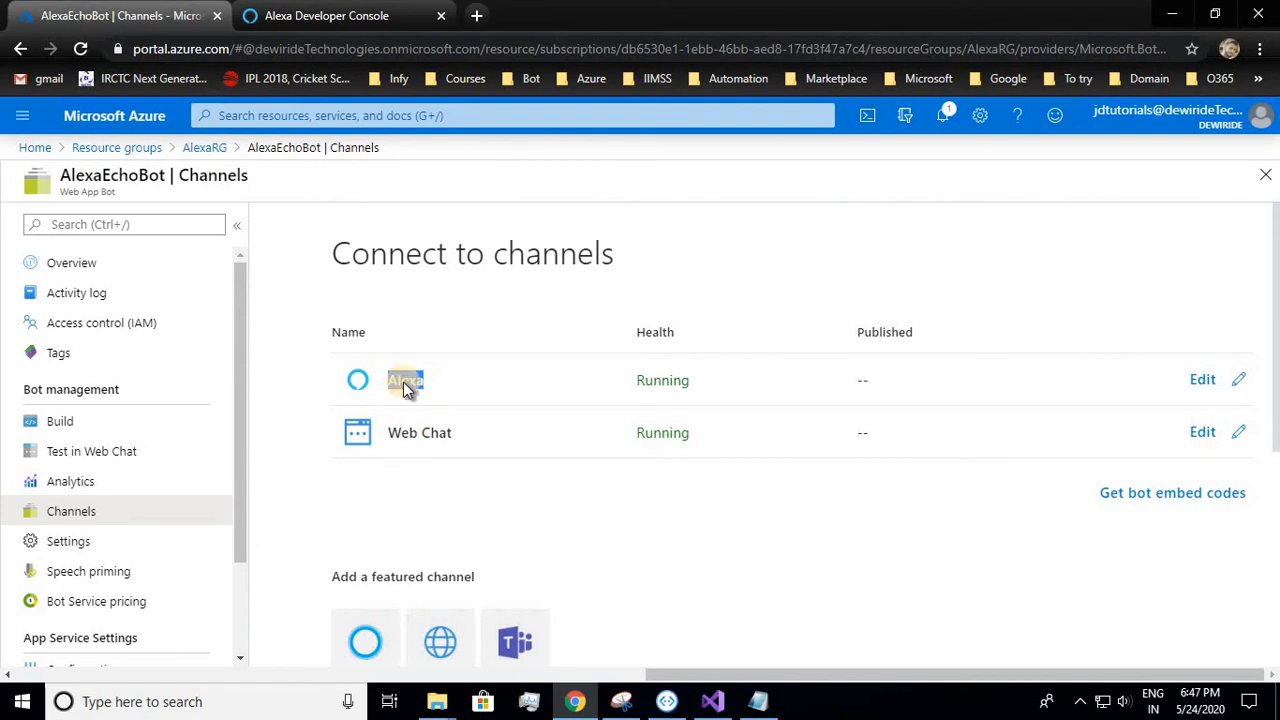
Step: Switch to the Alexa Developer Console, open the Echo Bot skill's test page and enable skill testing in Development
left_click(332, 16)
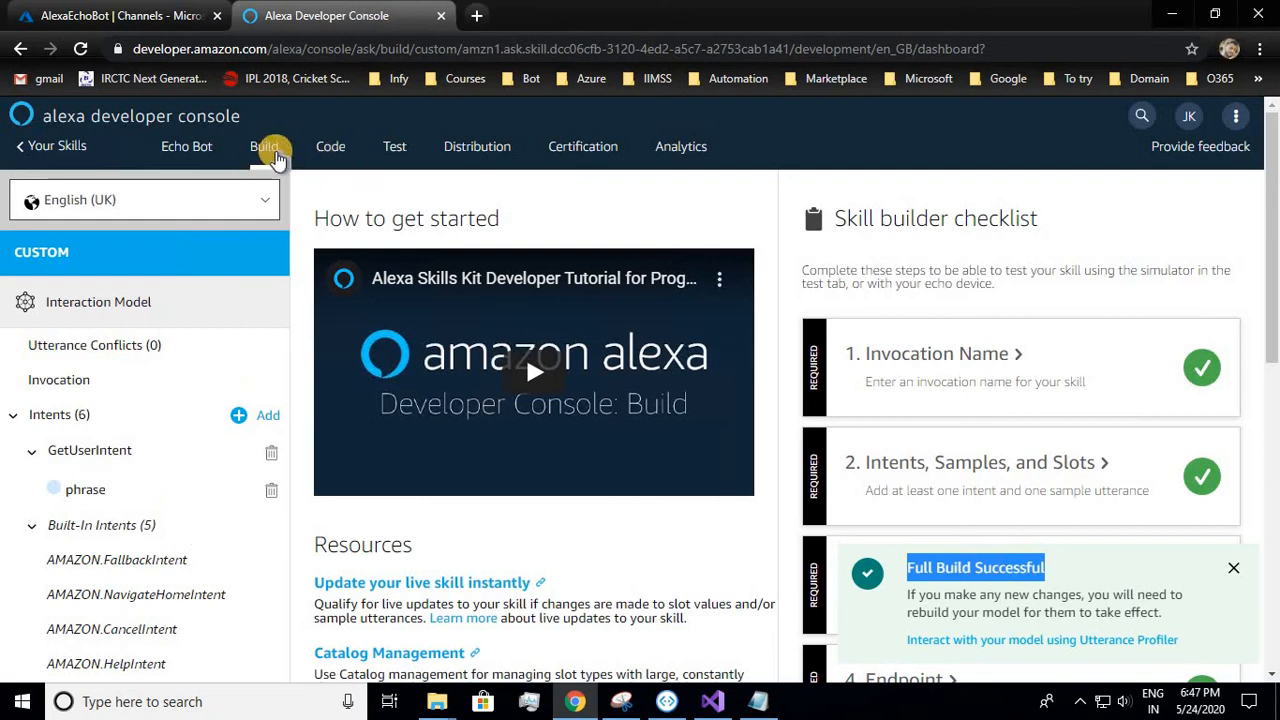
left_click(400, 148)
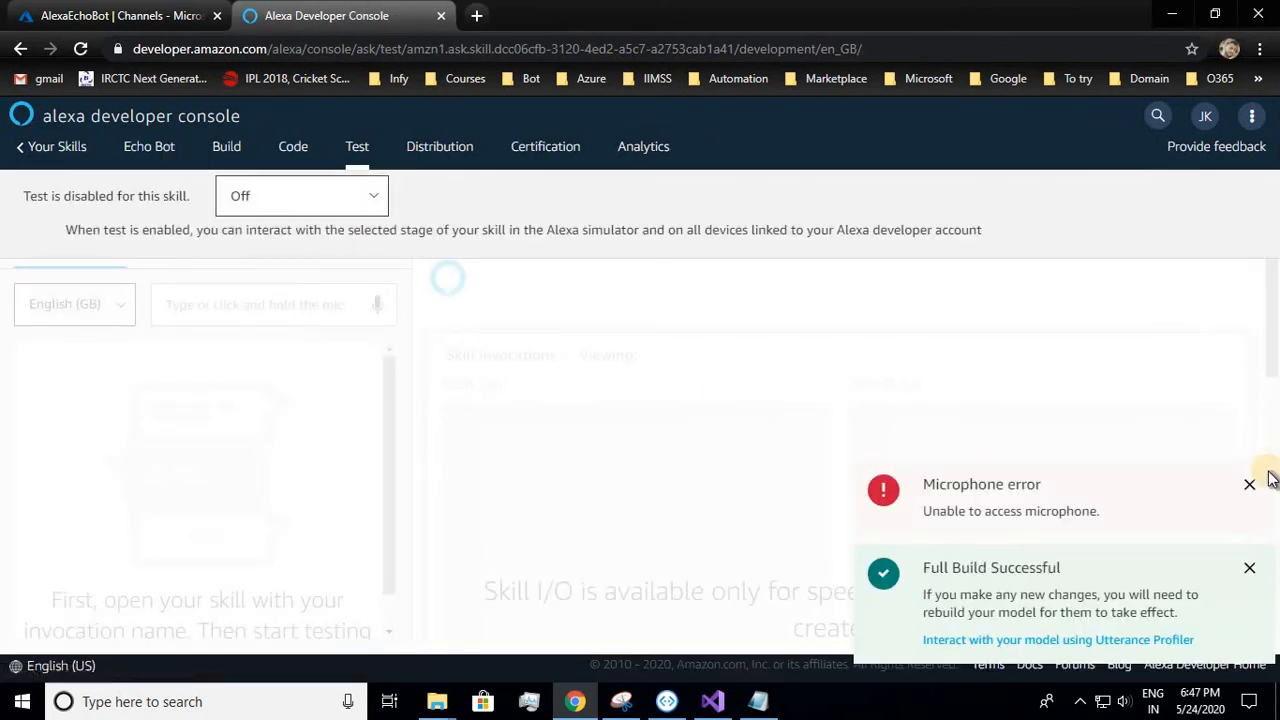
left_click(1249, 484)
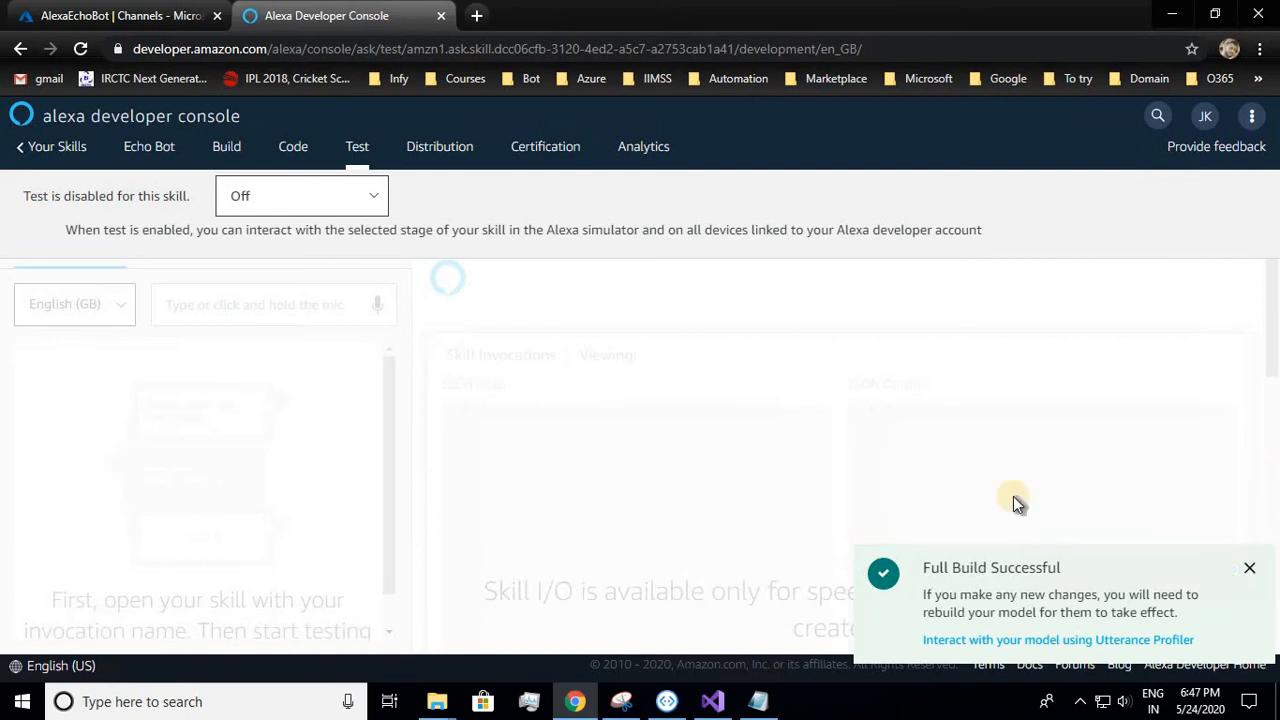
left_click(277, 196)
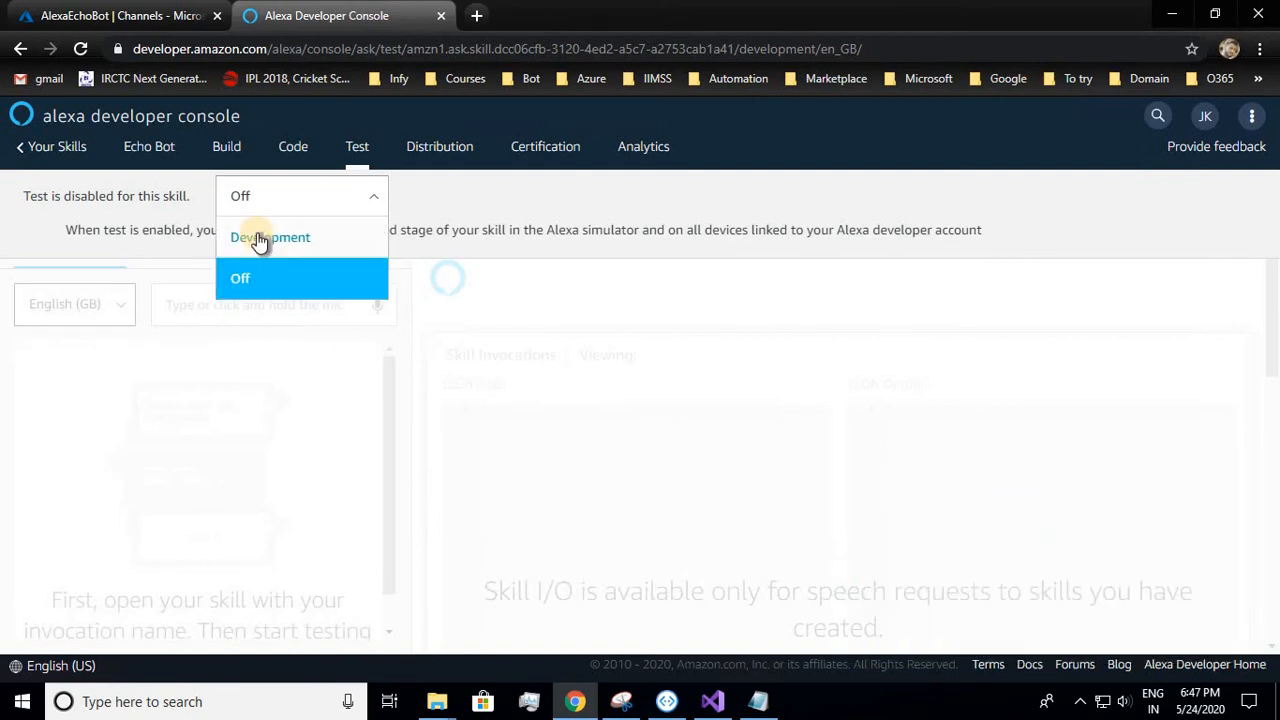
left_click(258, 238)
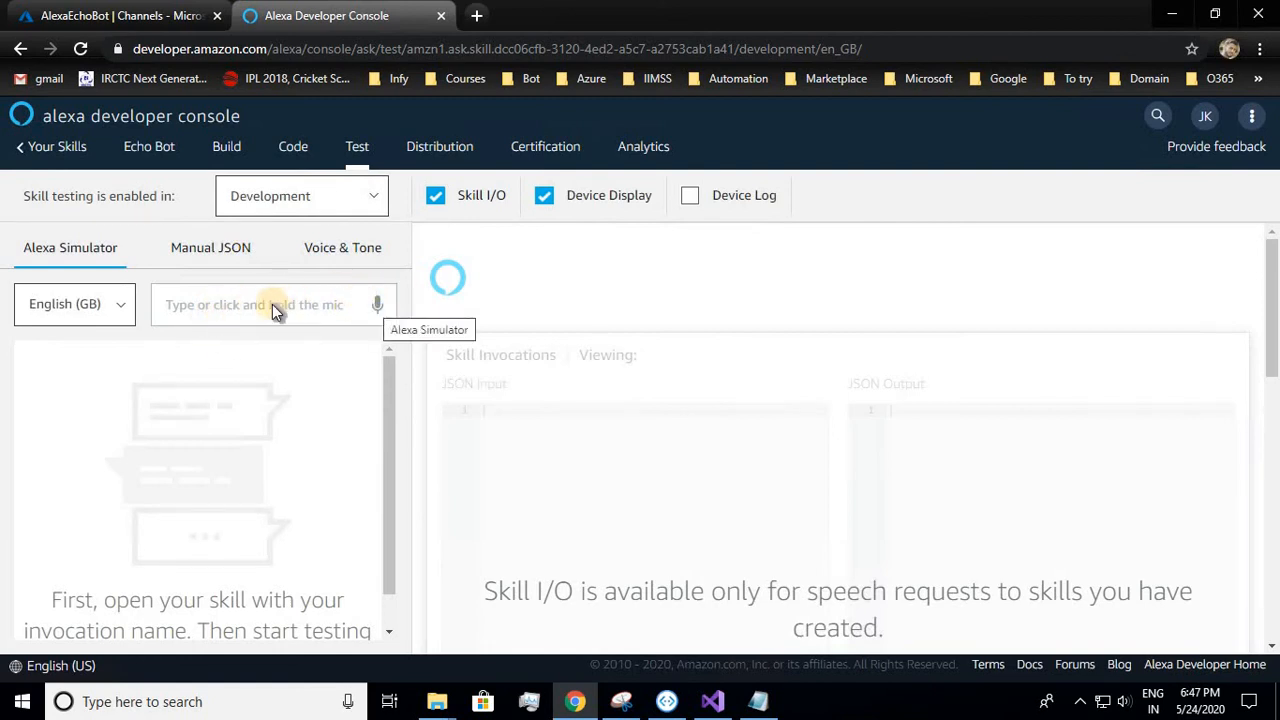
Step: Send the utterance "alexa open my bot" to the skill in the Alexa Simulator
left_click(195, 305)
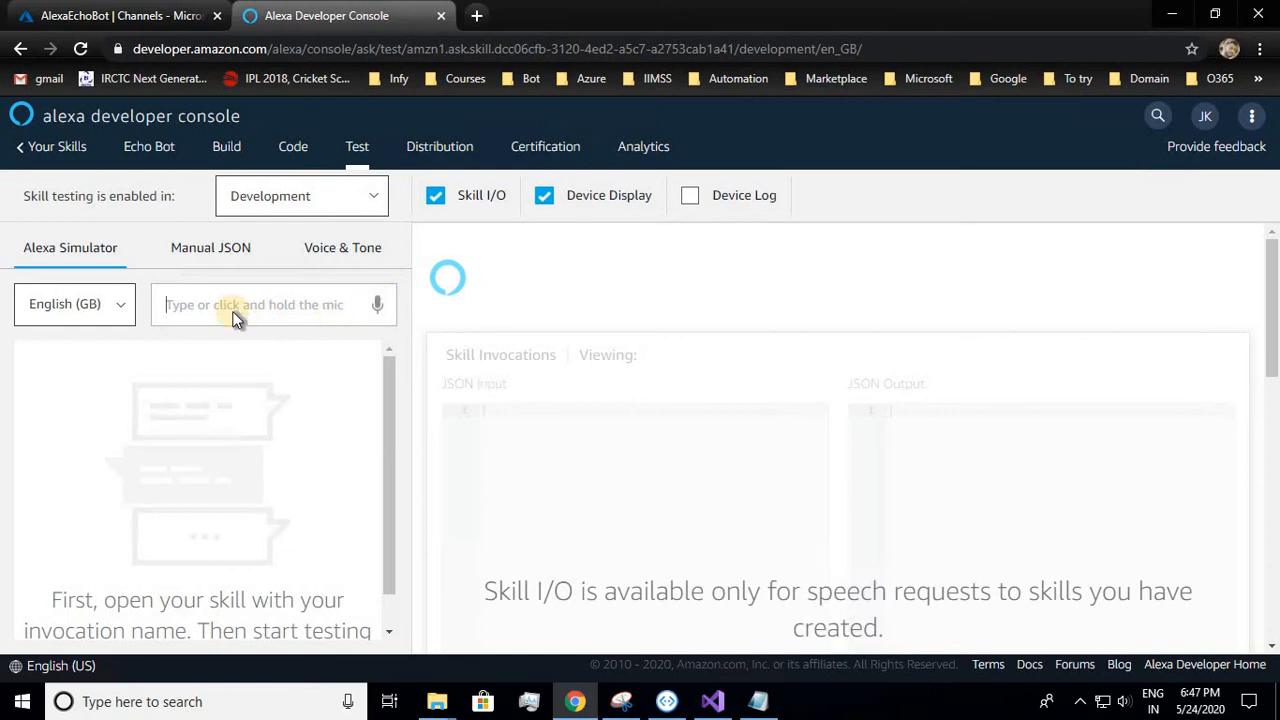
type("alexa op")
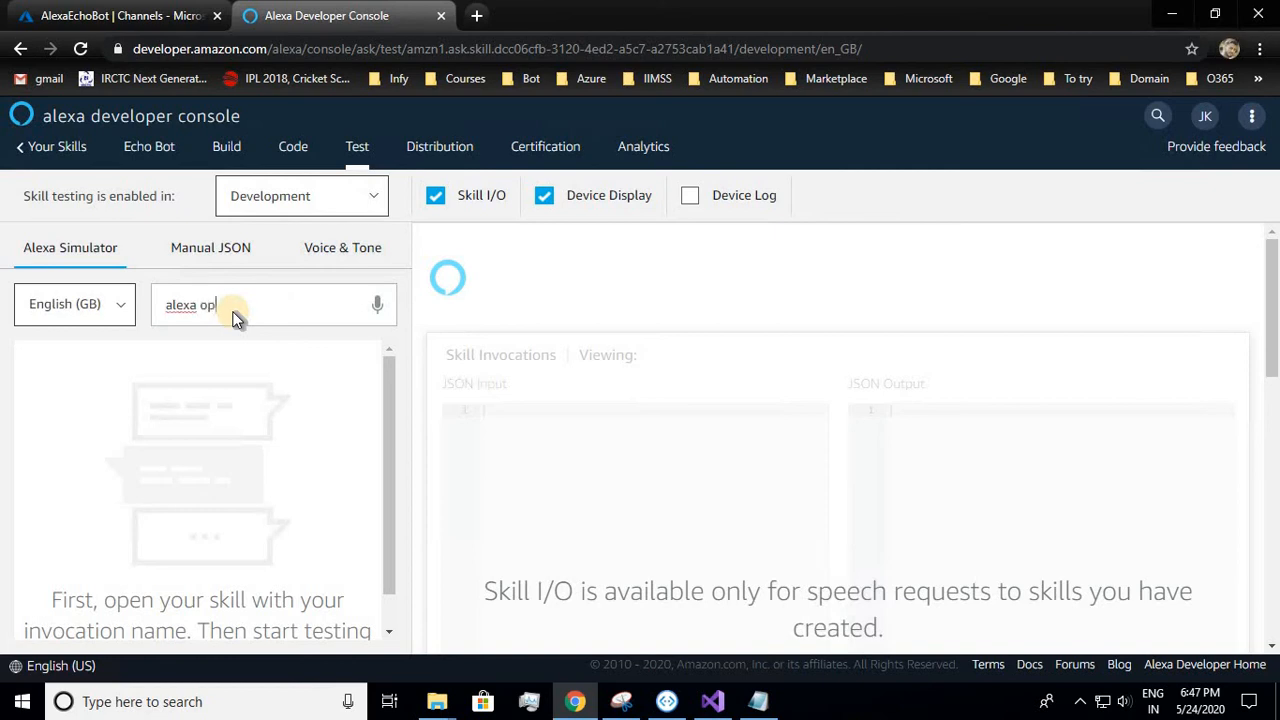
type("en my bot")
key("Return")
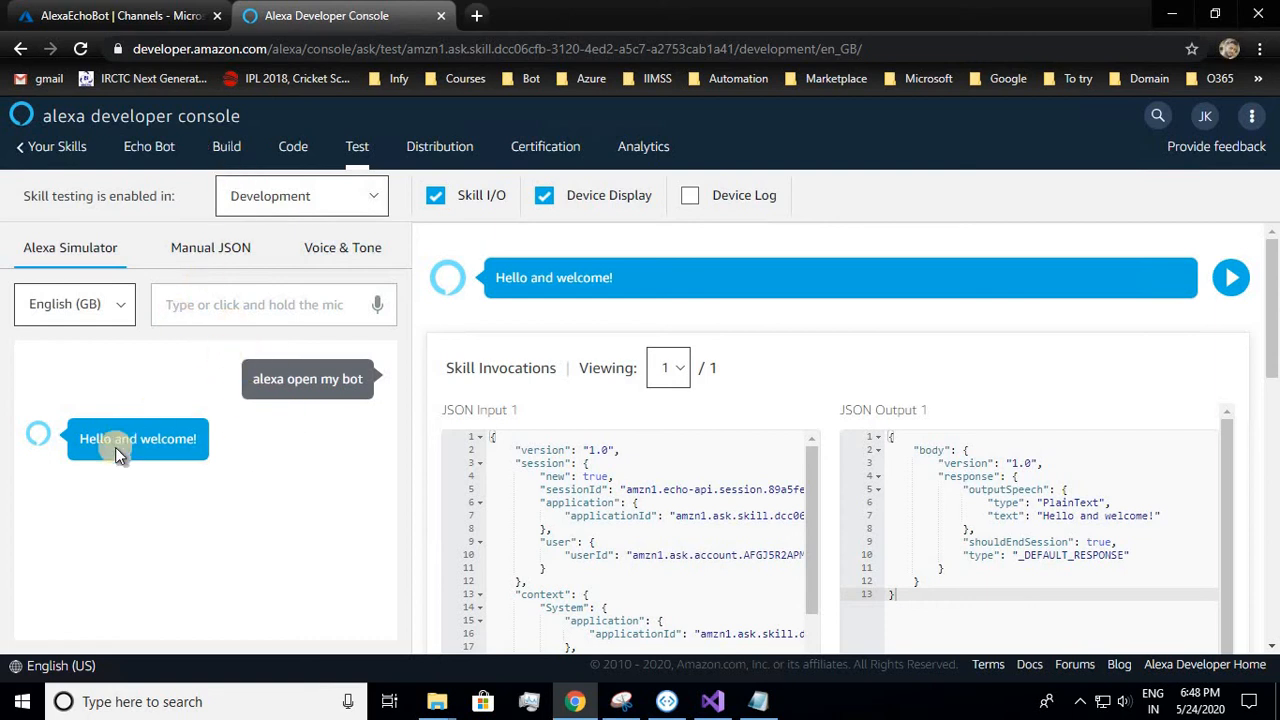
Step: Switch to the Azure portal, open AlexaEchoBot's Web Chat test and send the message "hi" for comparison
left_click(152, 15)
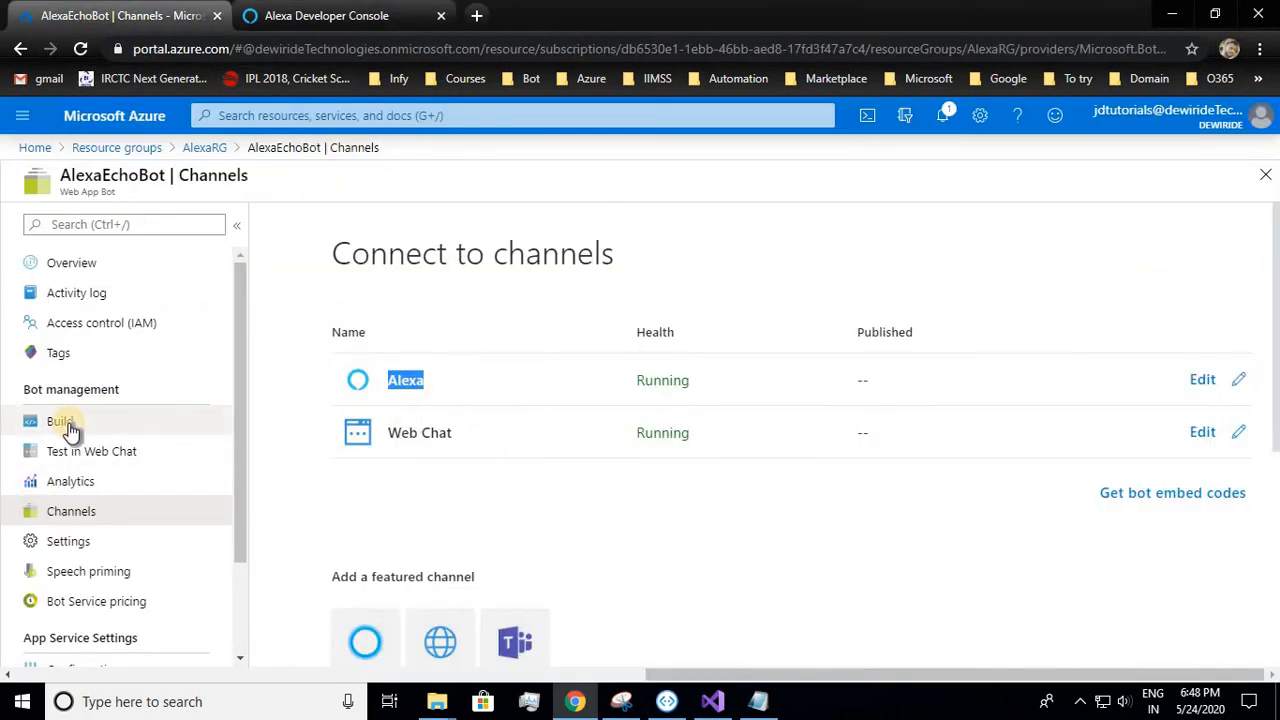
left_click(97, 456)
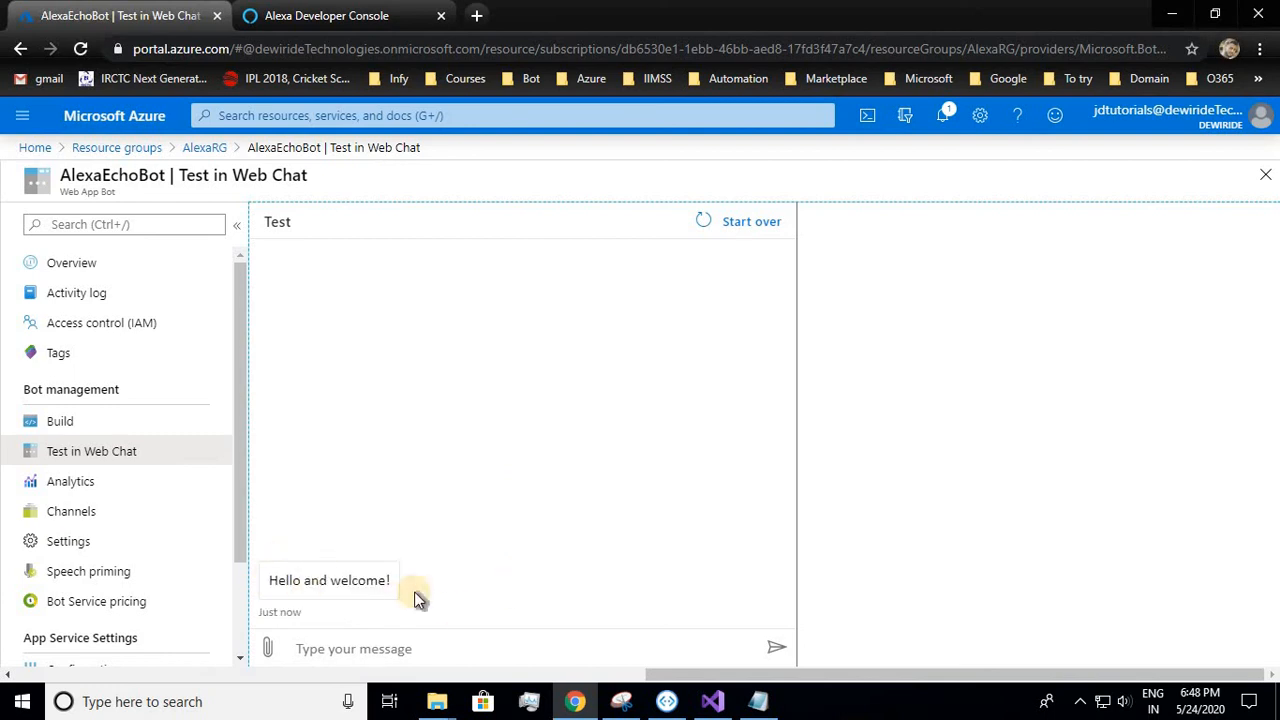
left_click(373, 648)
type("hi")
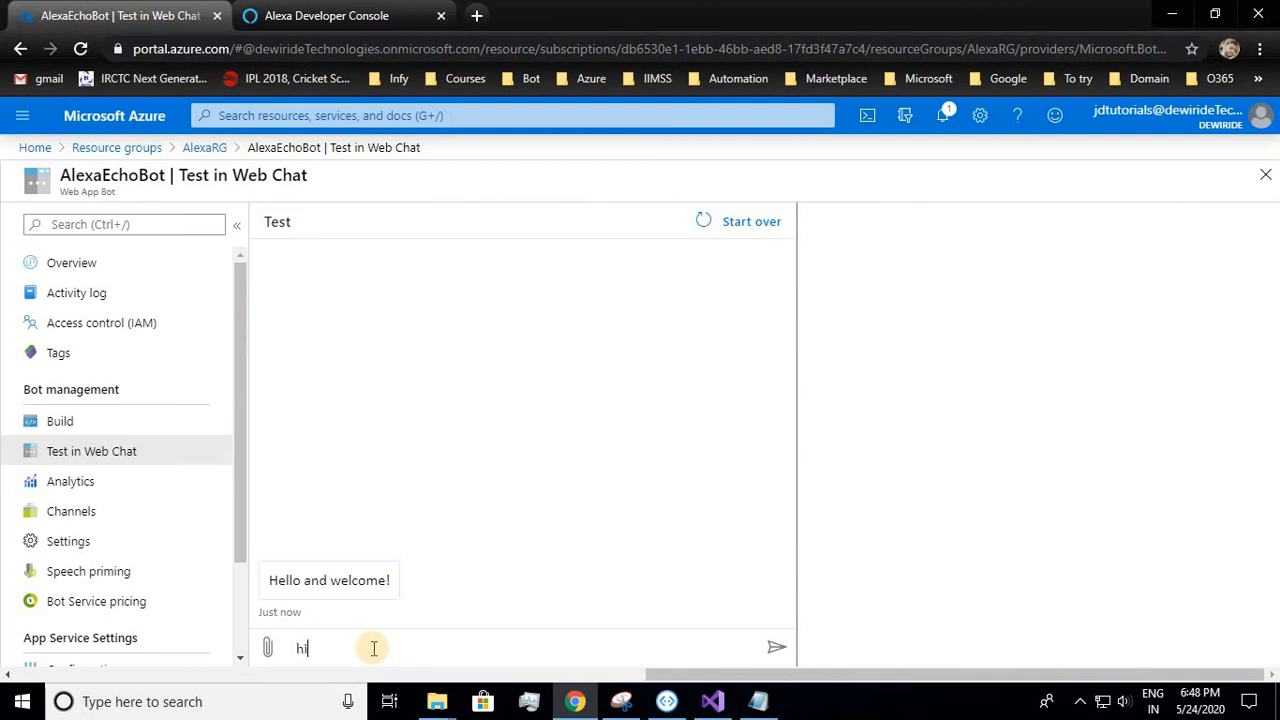
key("Return")
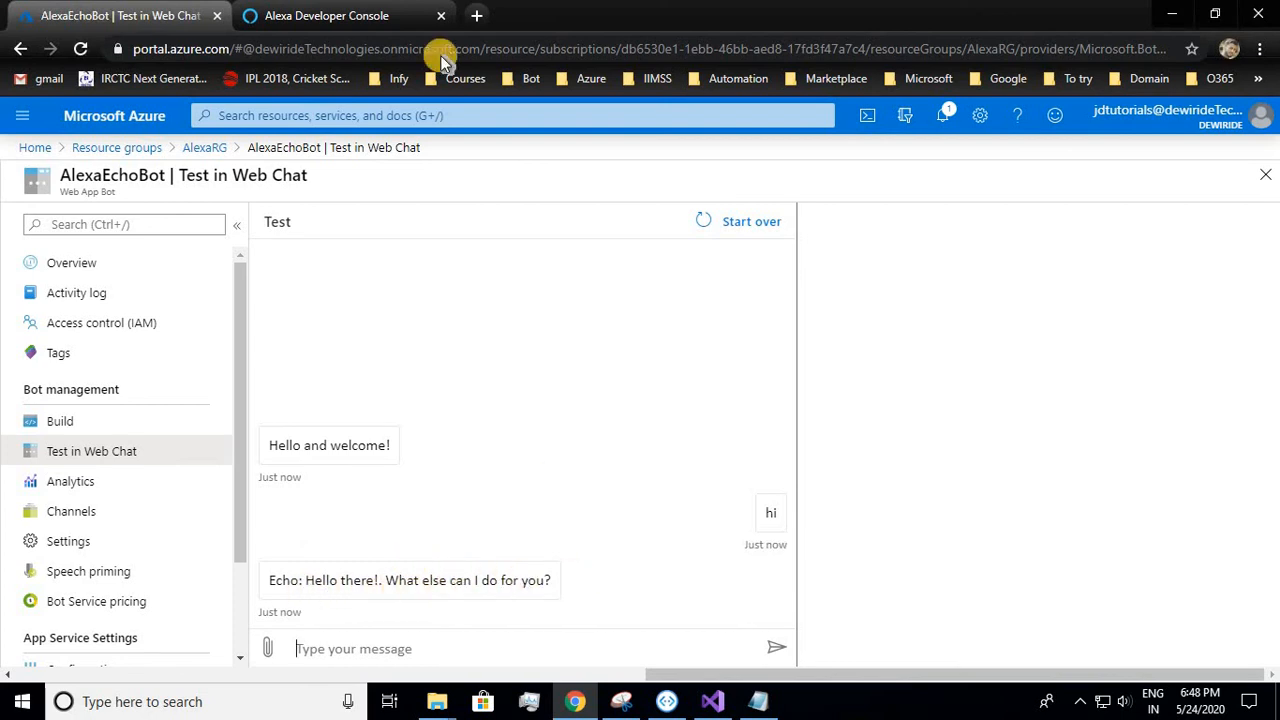
Step: Switch to the Alexa Developer Console and send the utterance "alexa ask my bot hi" in the Alexa Simulator
left_click(340, 25)
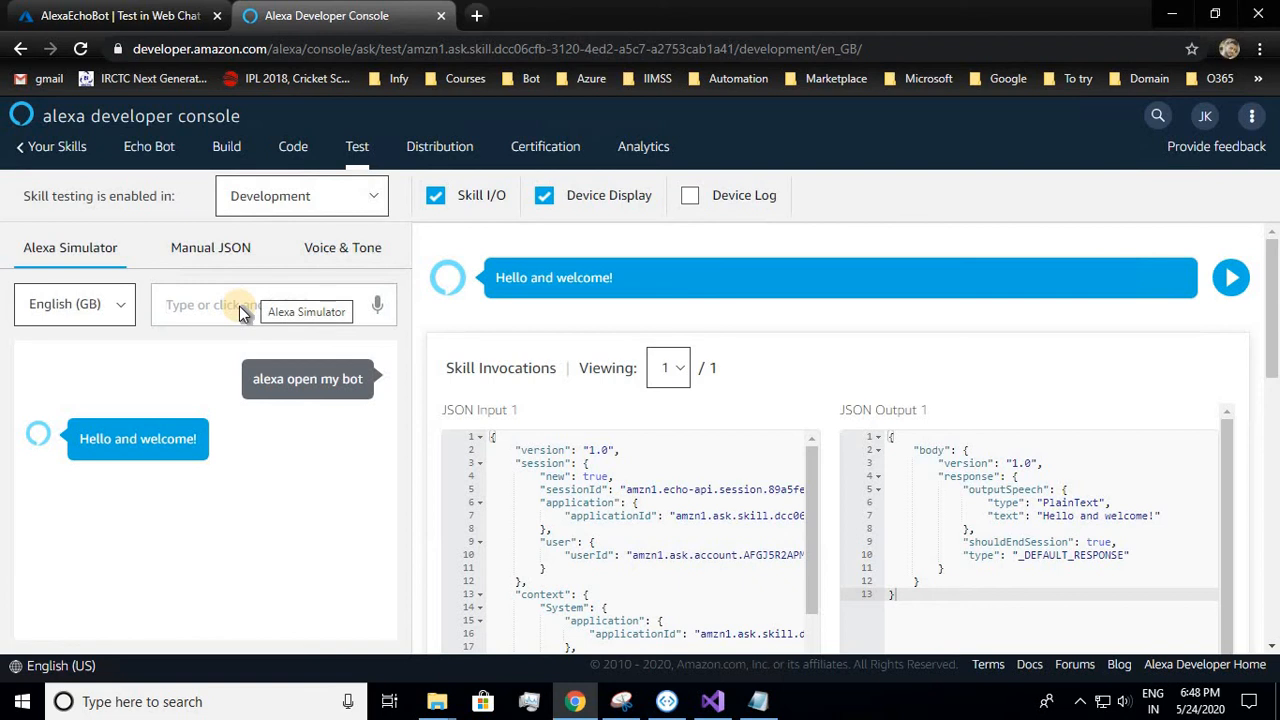
type("a")
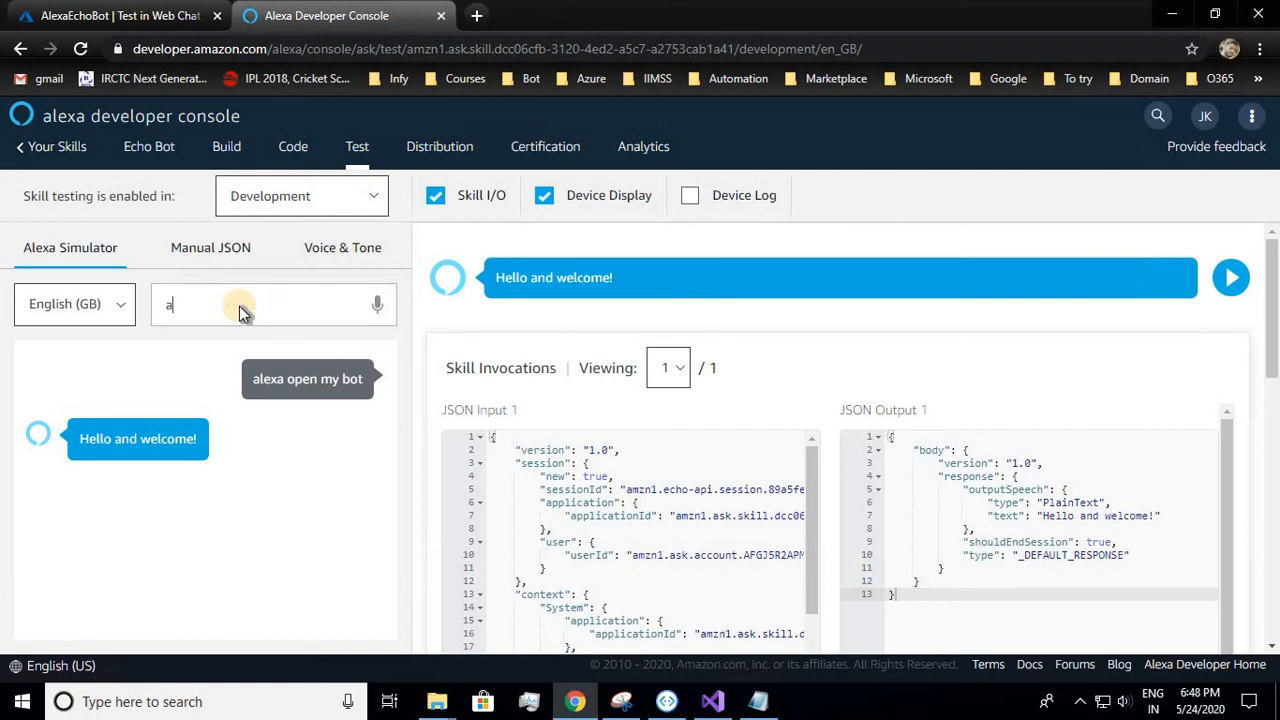
type("lexa ask my bot hi")
key("Return")
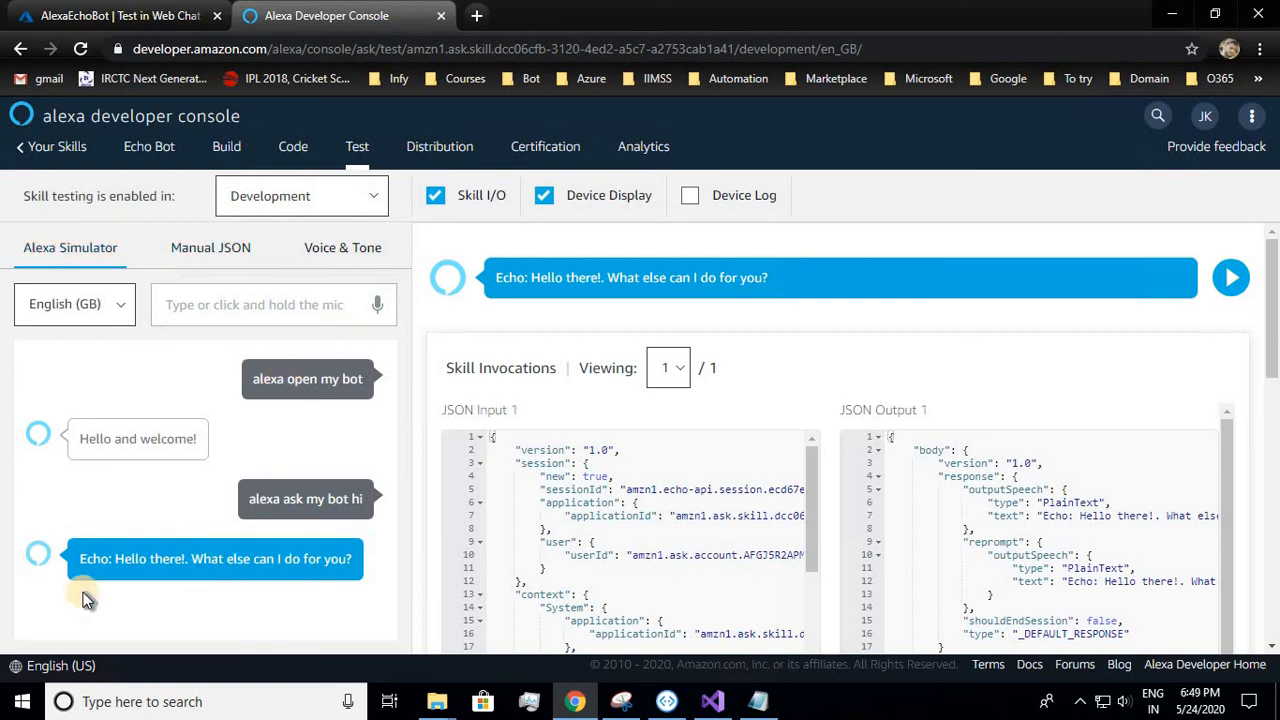
Step: Open the Echo Bot skill's distribution settings and review the English (UK) store preview fields
left_click(429, 150)
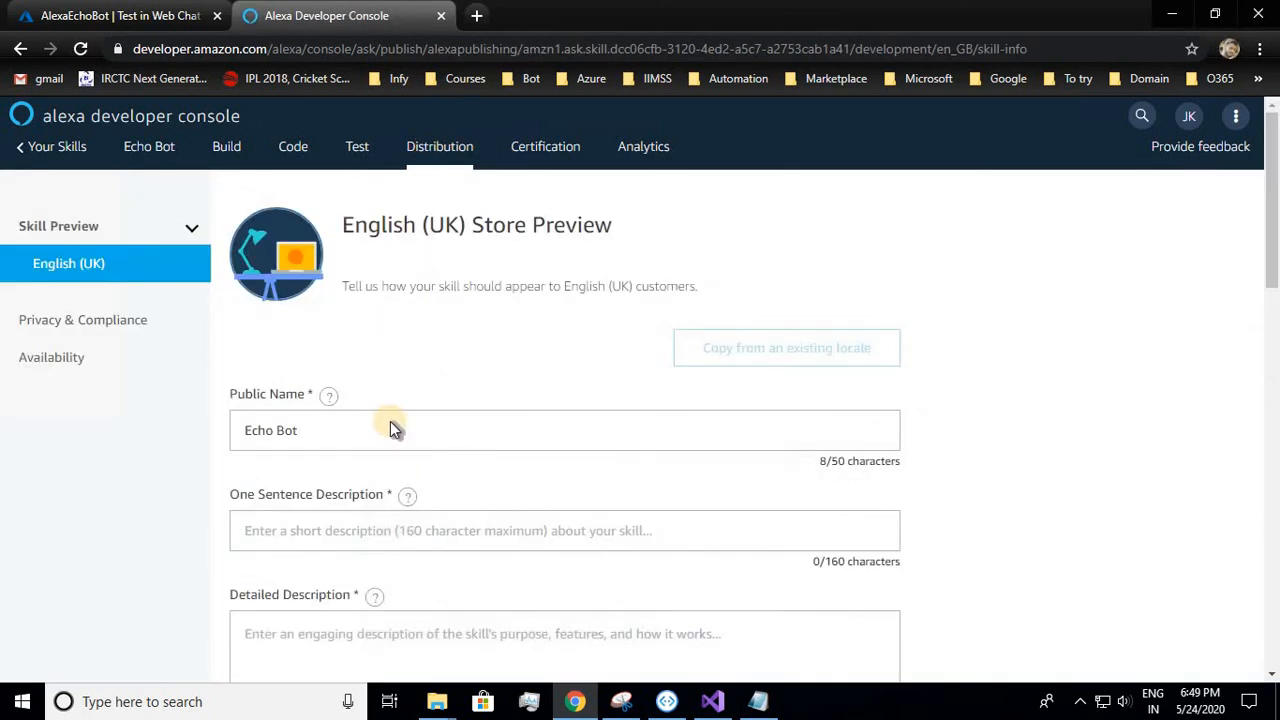
scroll(660, 345, "down", 5)
scroll(770, 592, "down", 6)
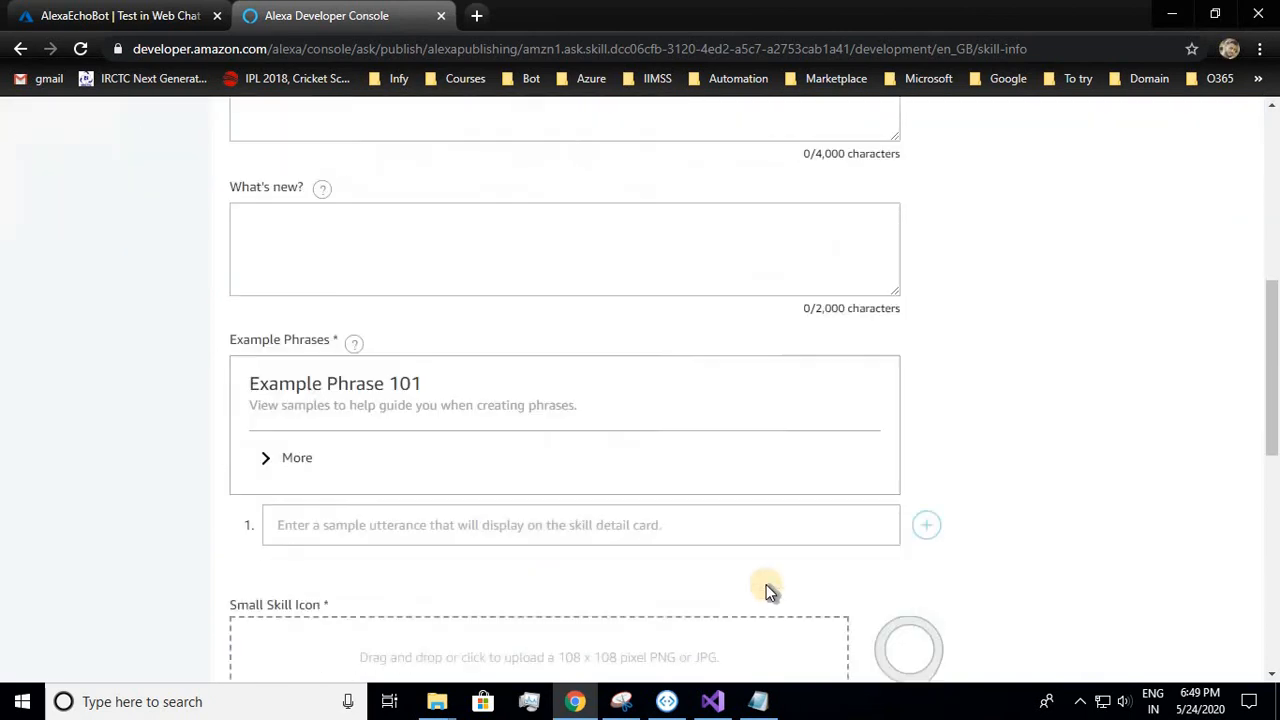
scroll(766, 591, "down", 3)
scroll(714, 557, "up", 13)
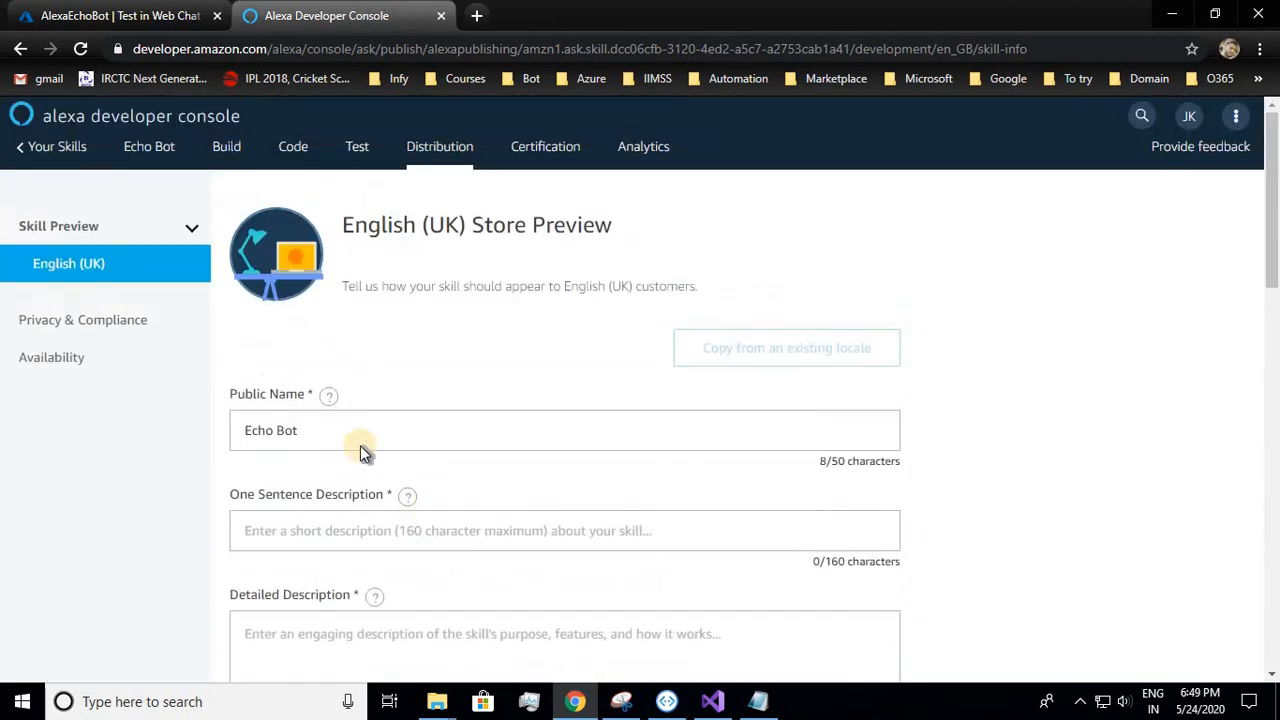
Step: Examine the skill's privacy and compliance page and its availability options for access, beta testing and countries
left_click(70, 322)
left_click(64, 364)
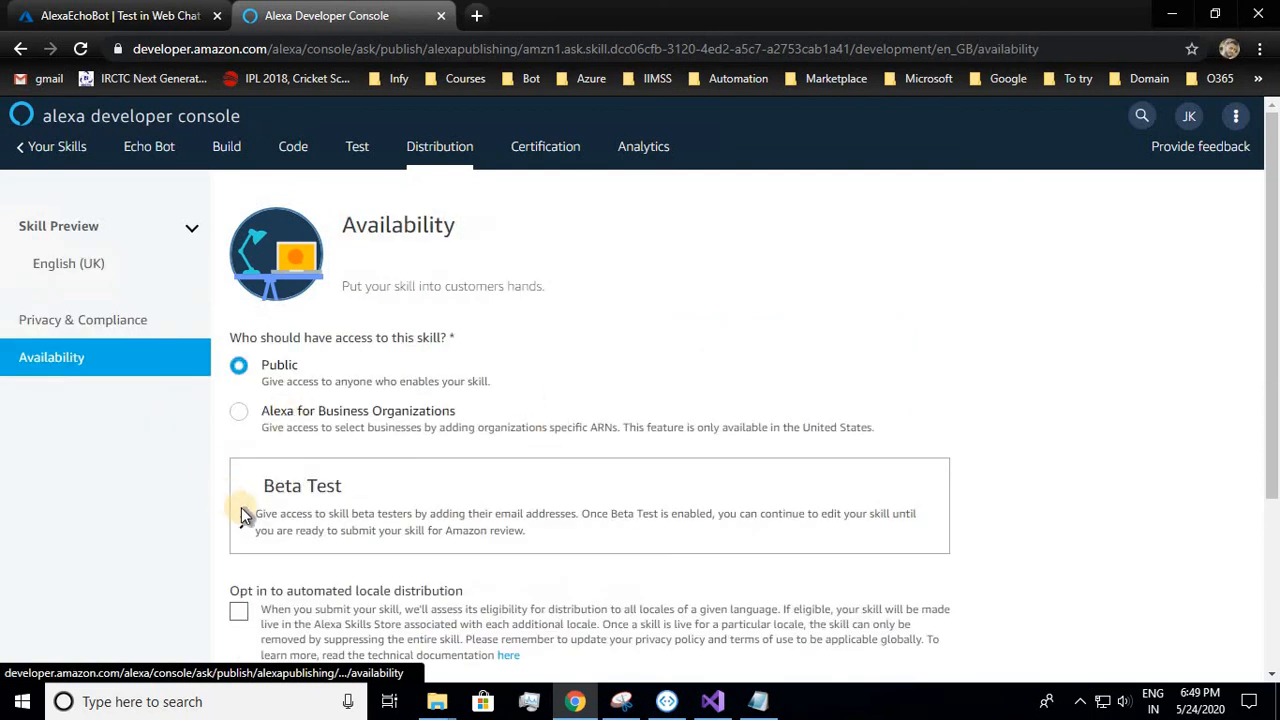
scroll(286, 538, "down", 1)
scroll(286, 538, "down", 2)
scroll(280, 531, "up", 3)
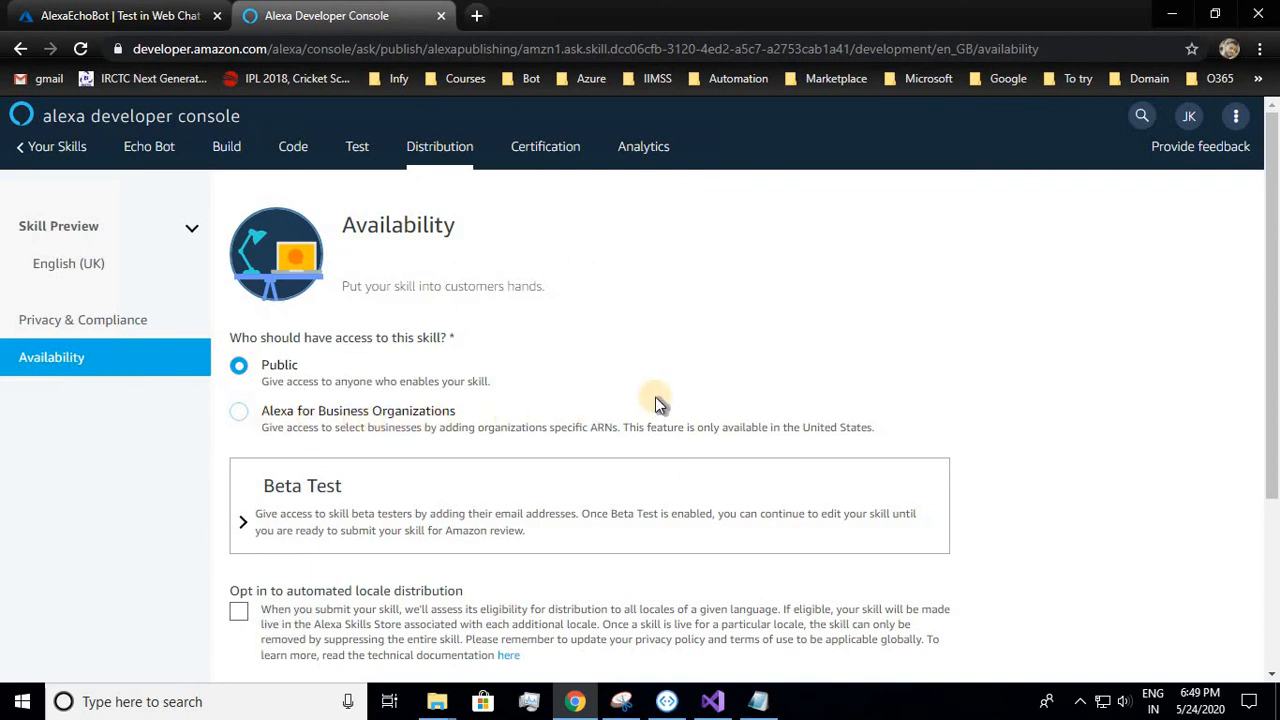
scroll(600, 360, "down", 3)
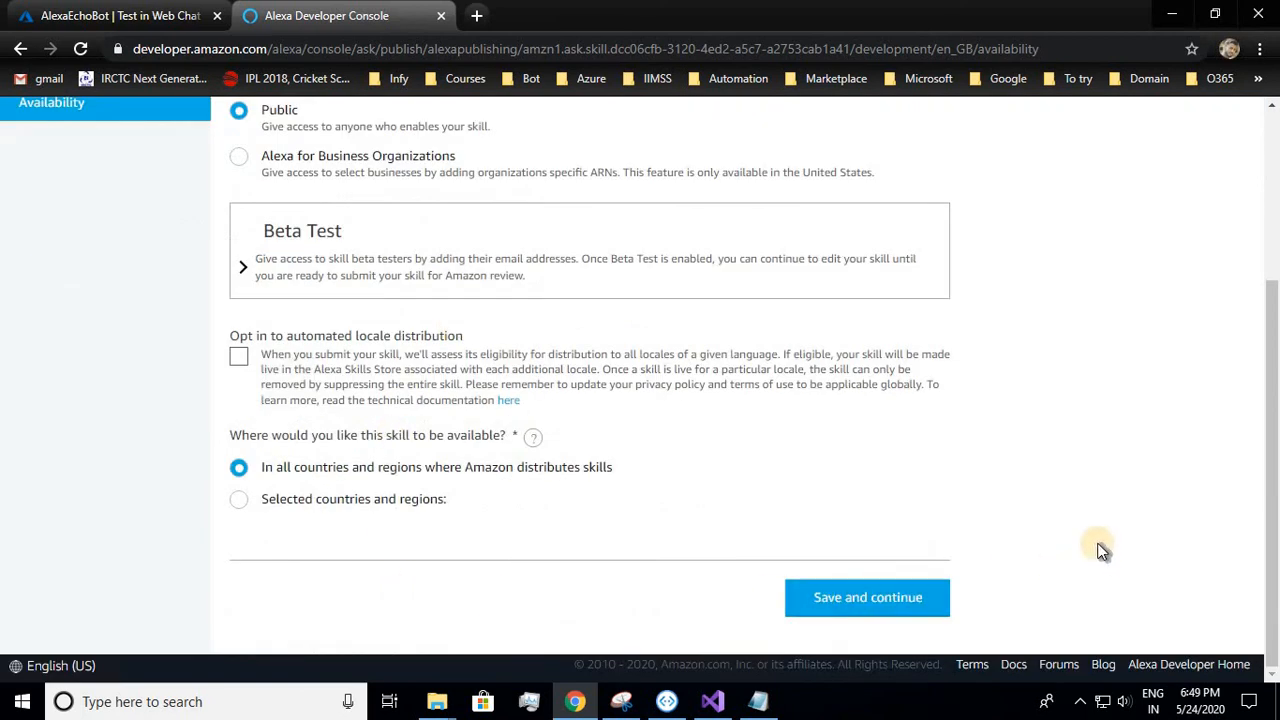
scroll(1000, 450, "up", 3)
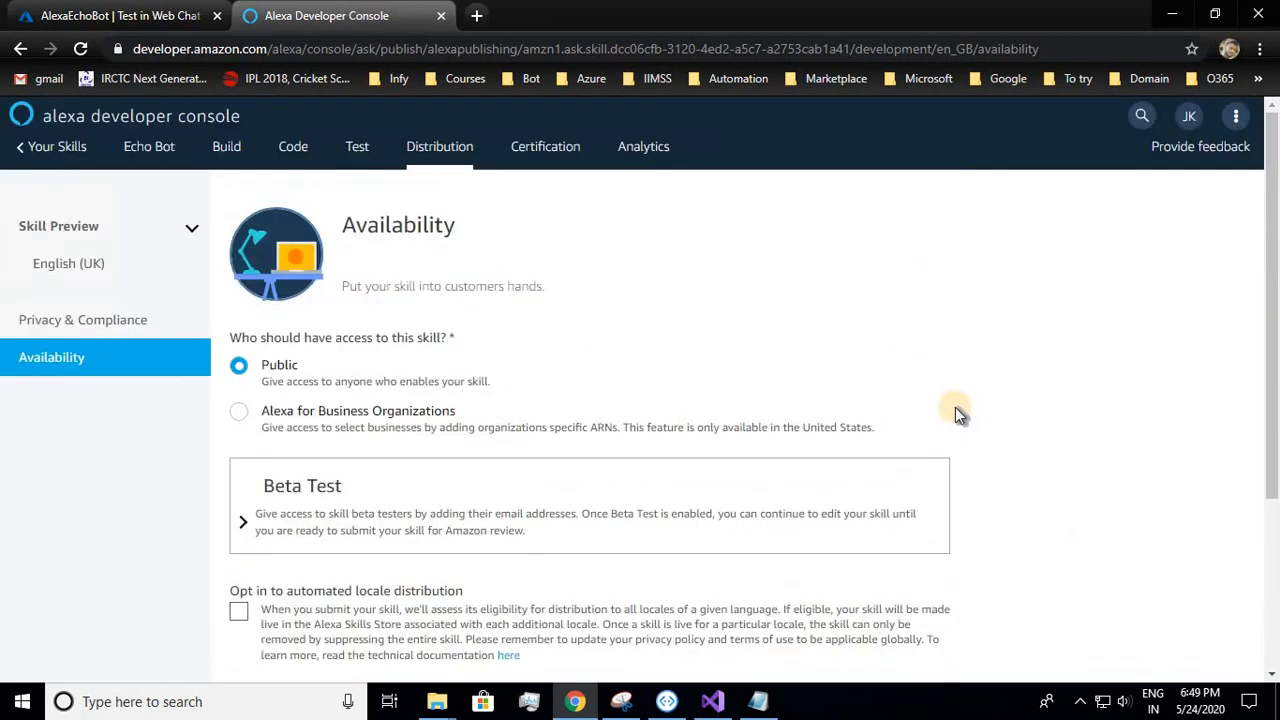
Step: Revisit the English (UK) store preview and return to the Echo Bot skill's test page
left_click(145, 323)
left_click(108, 276)
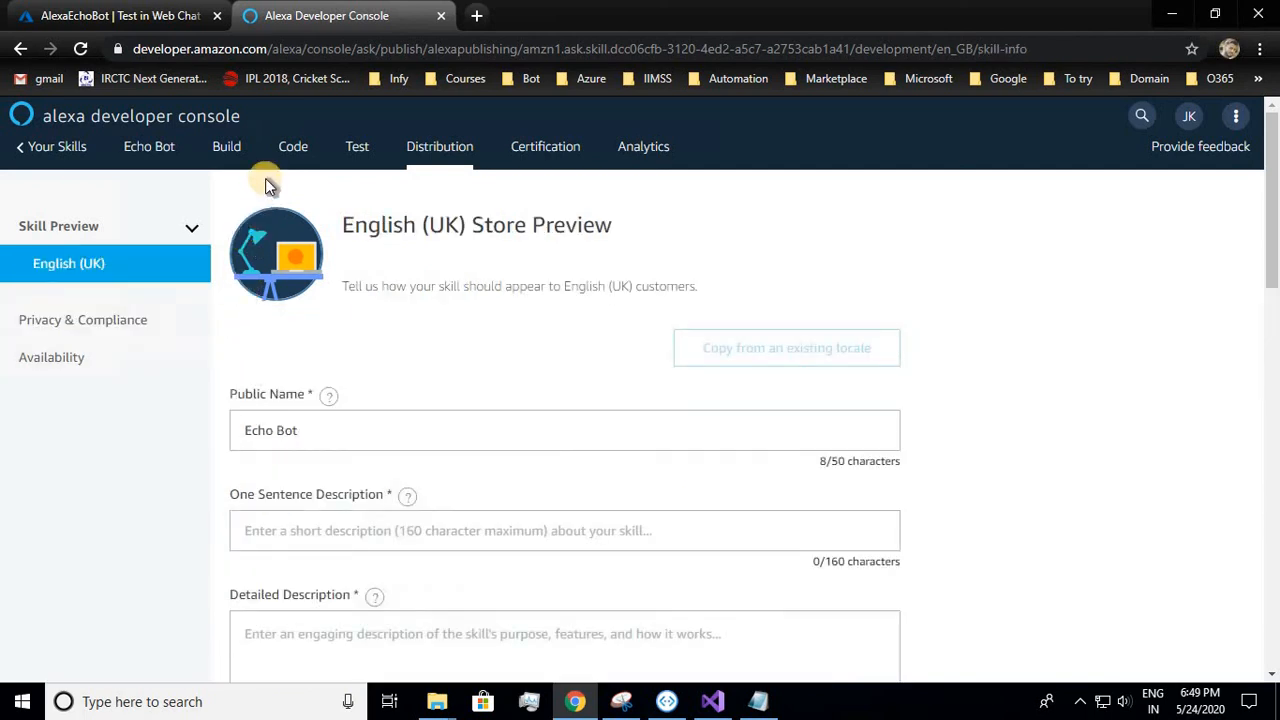
left_click(362, 147)
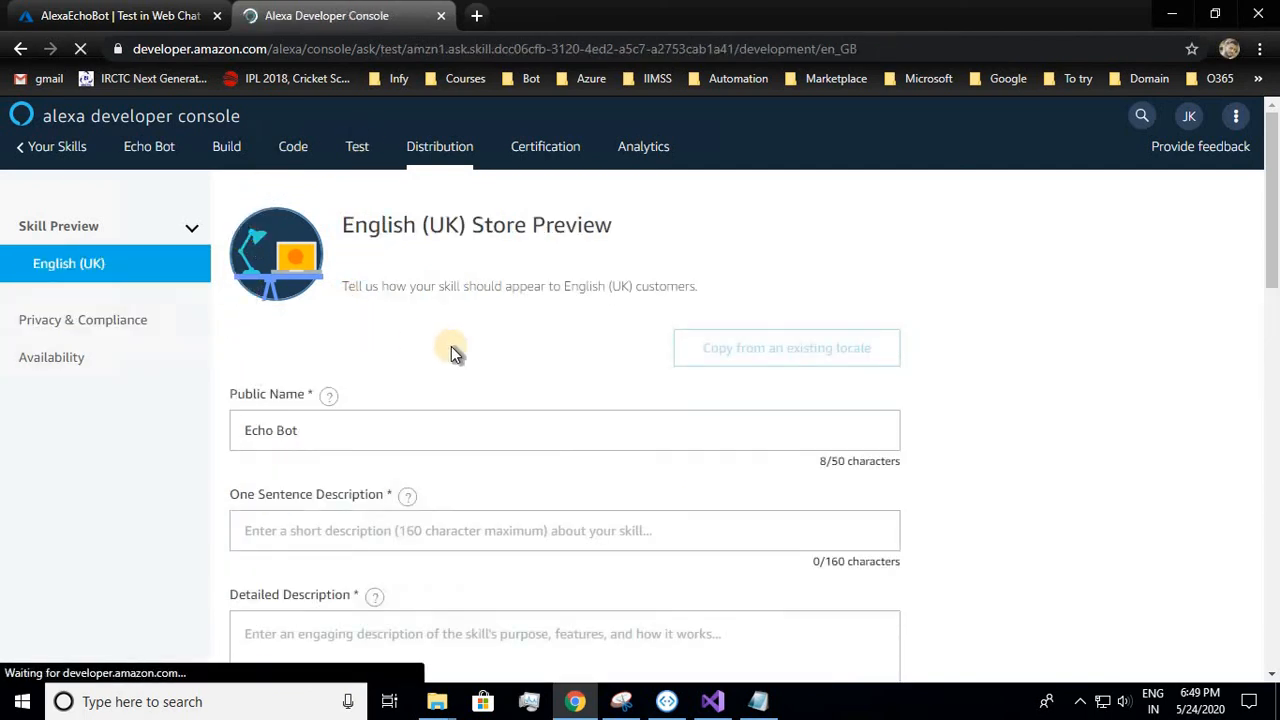